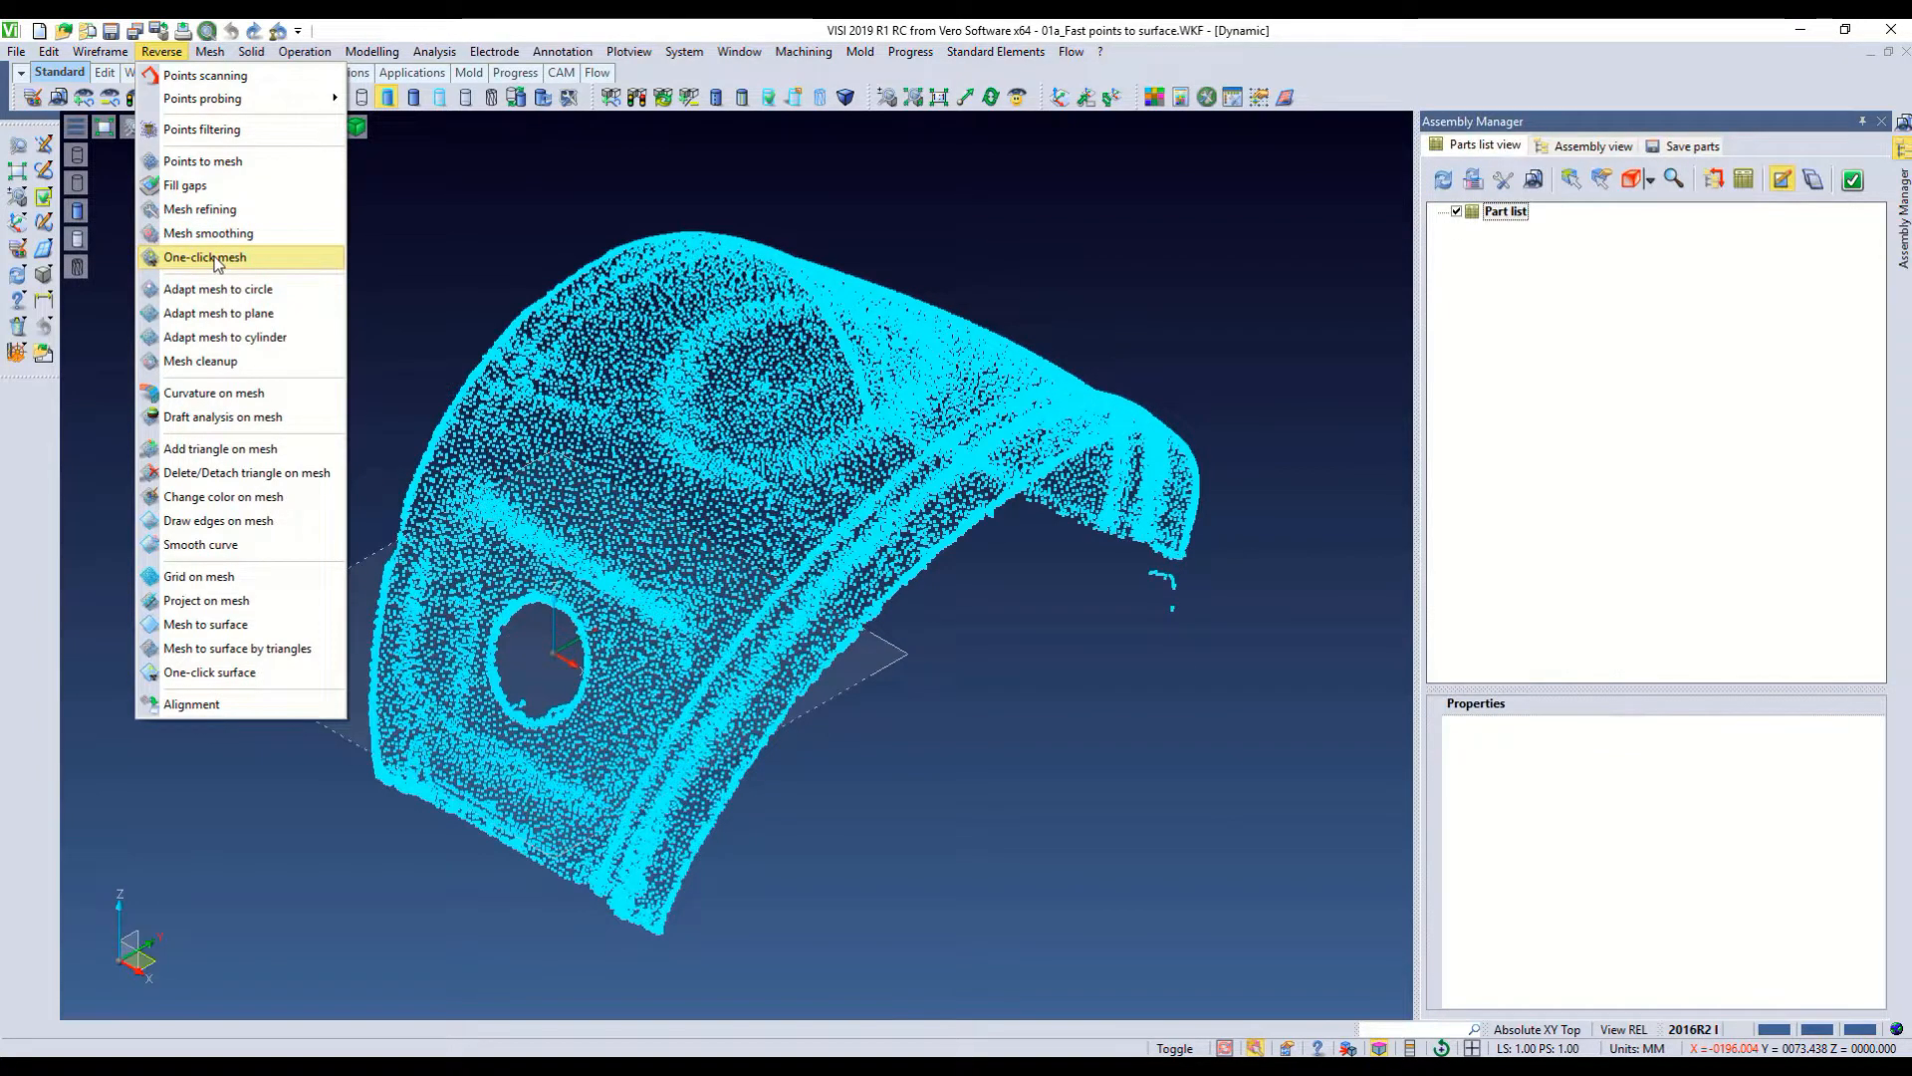
Create a one-click mesh from the point cloud with average point distance 2 and maximum triangle size 20, previewing and accepting it
click(214, 258)
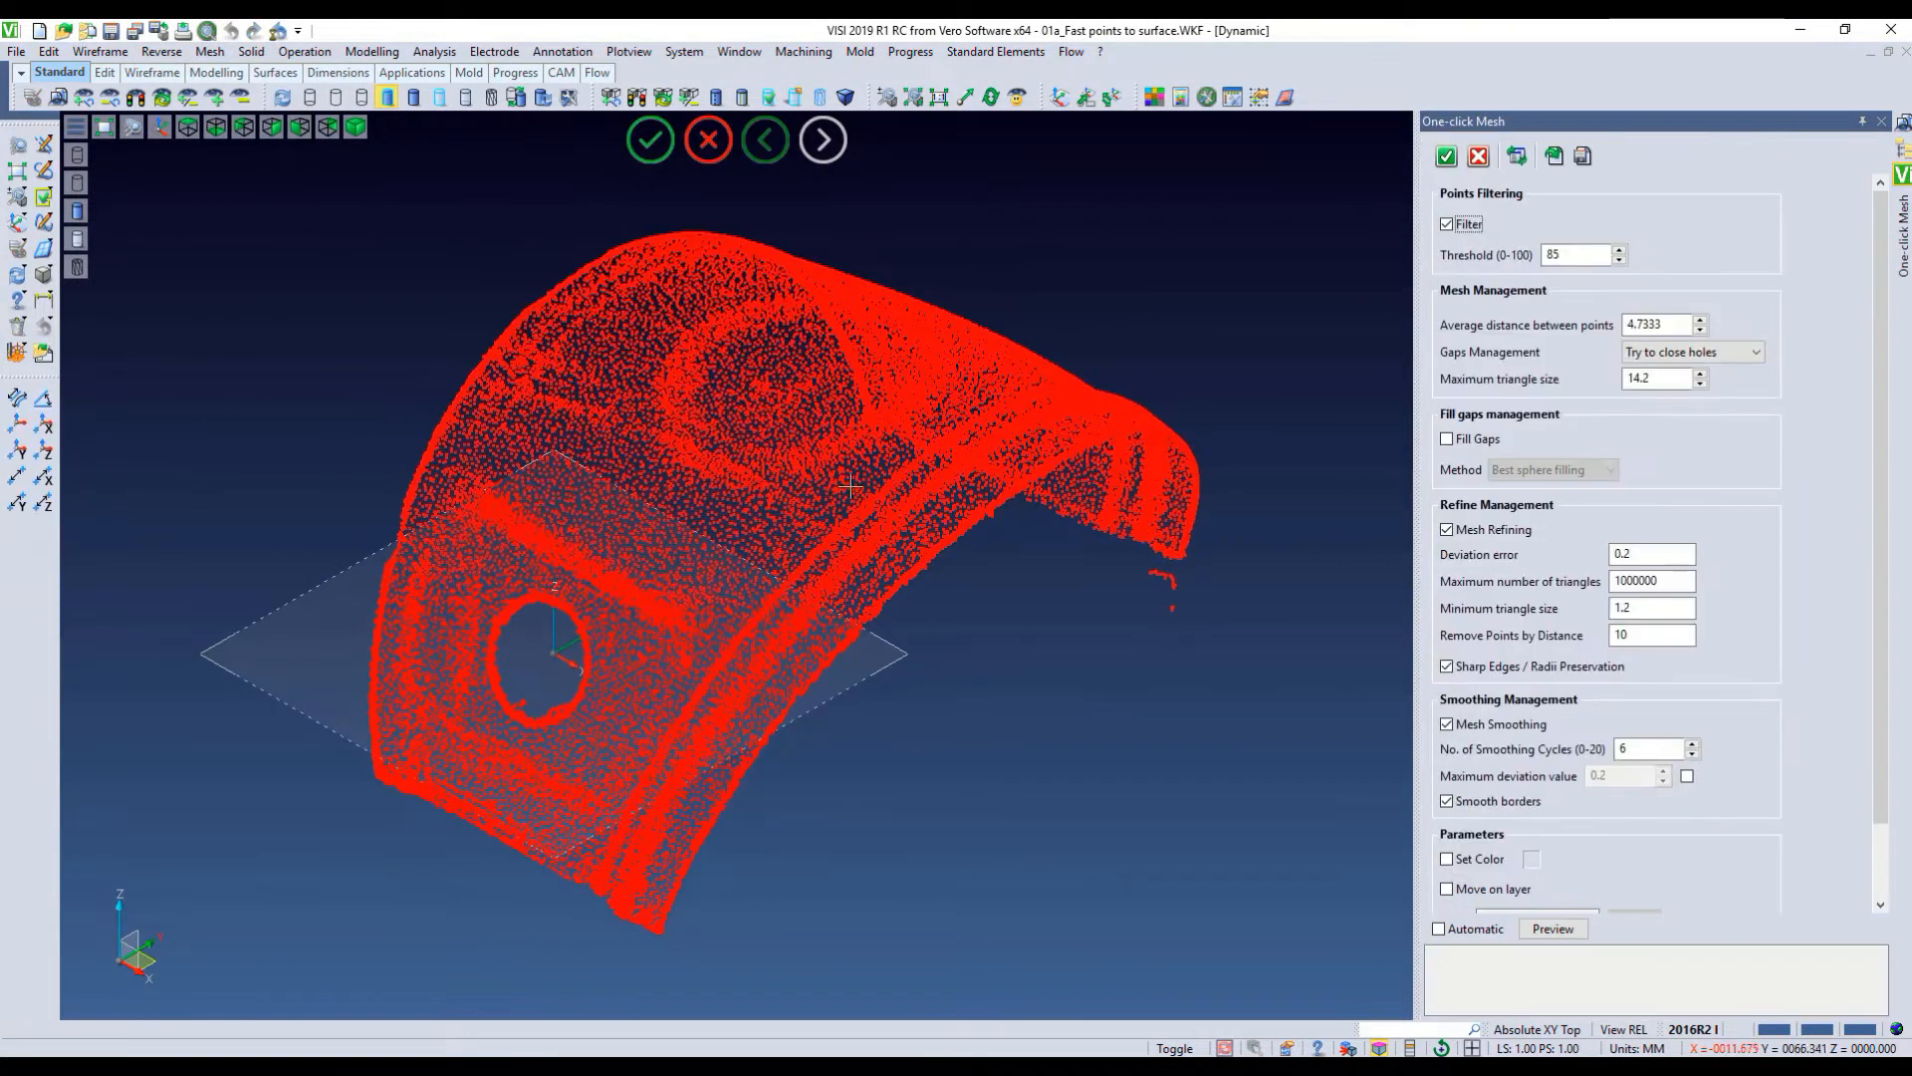
drag(1667, 323, 1594, 320)
text(2)
key(Tab)
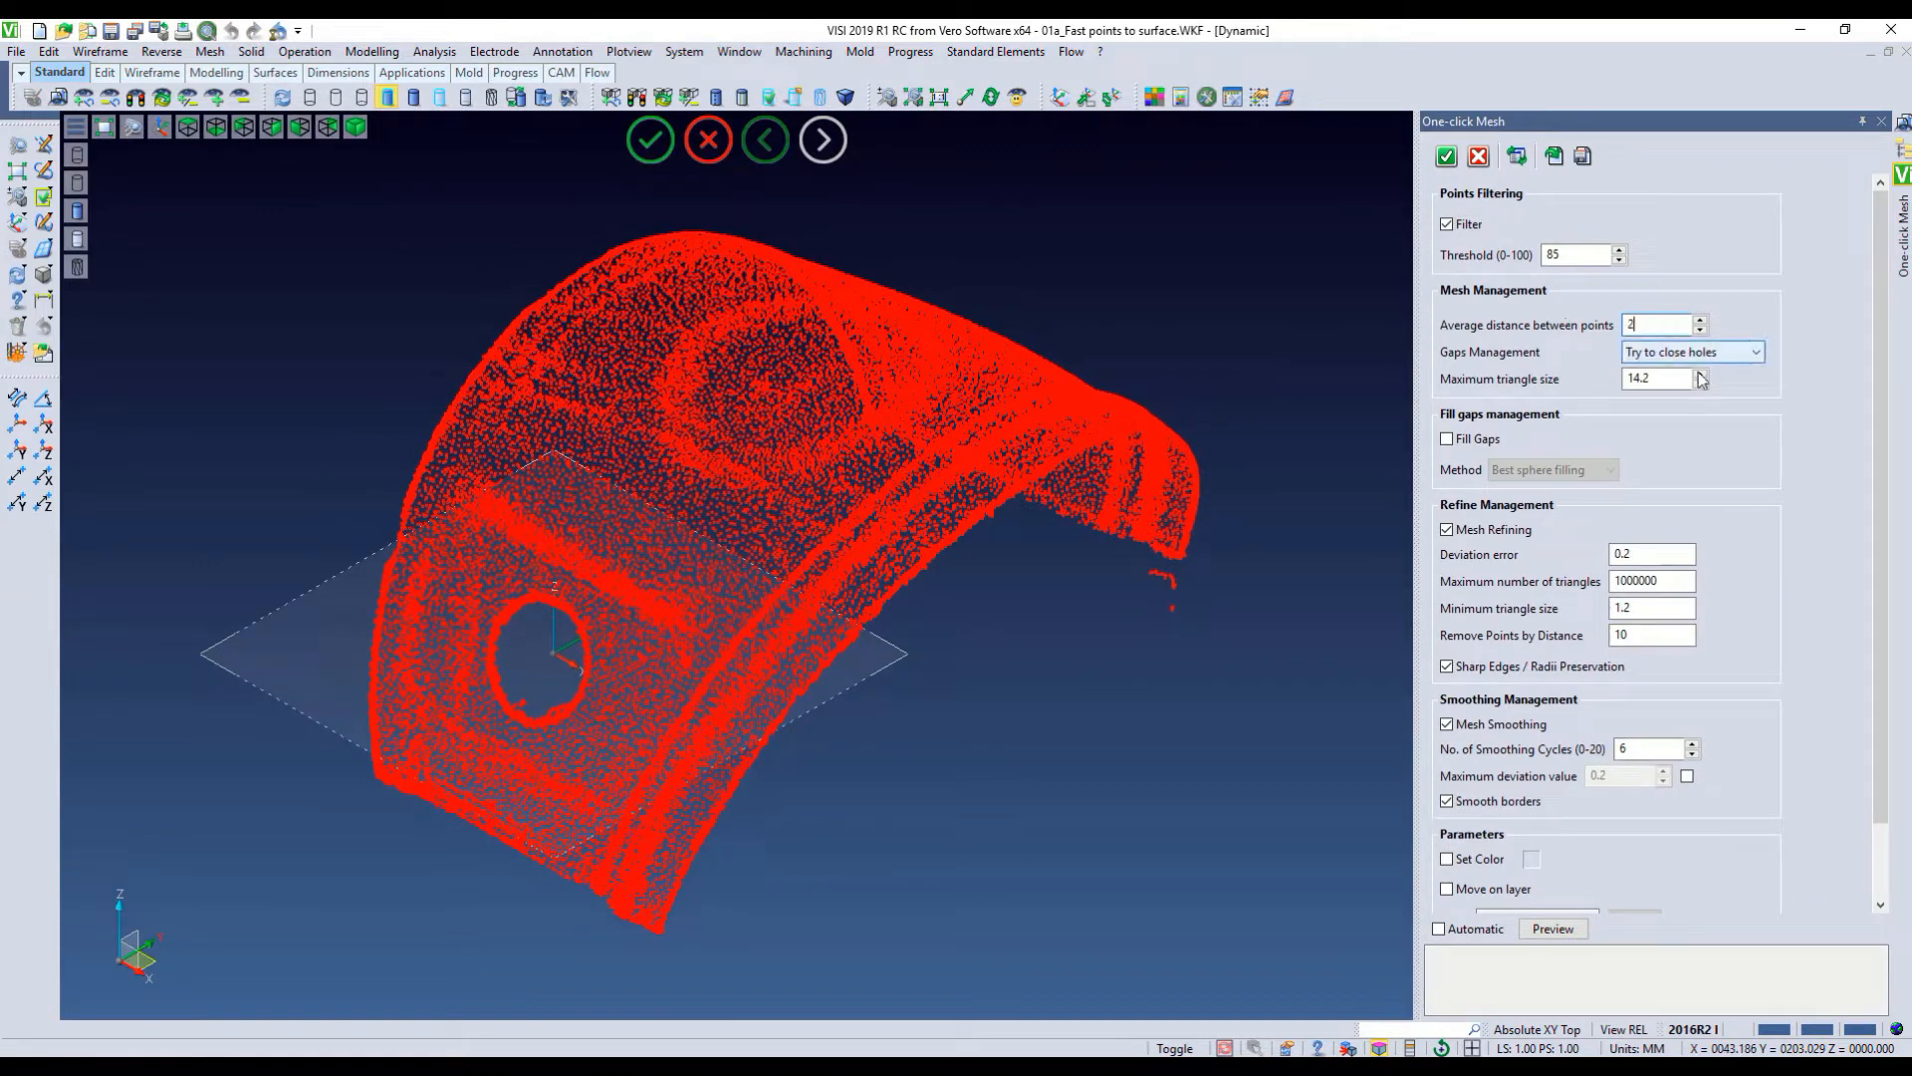
key(Tab)
text(20)
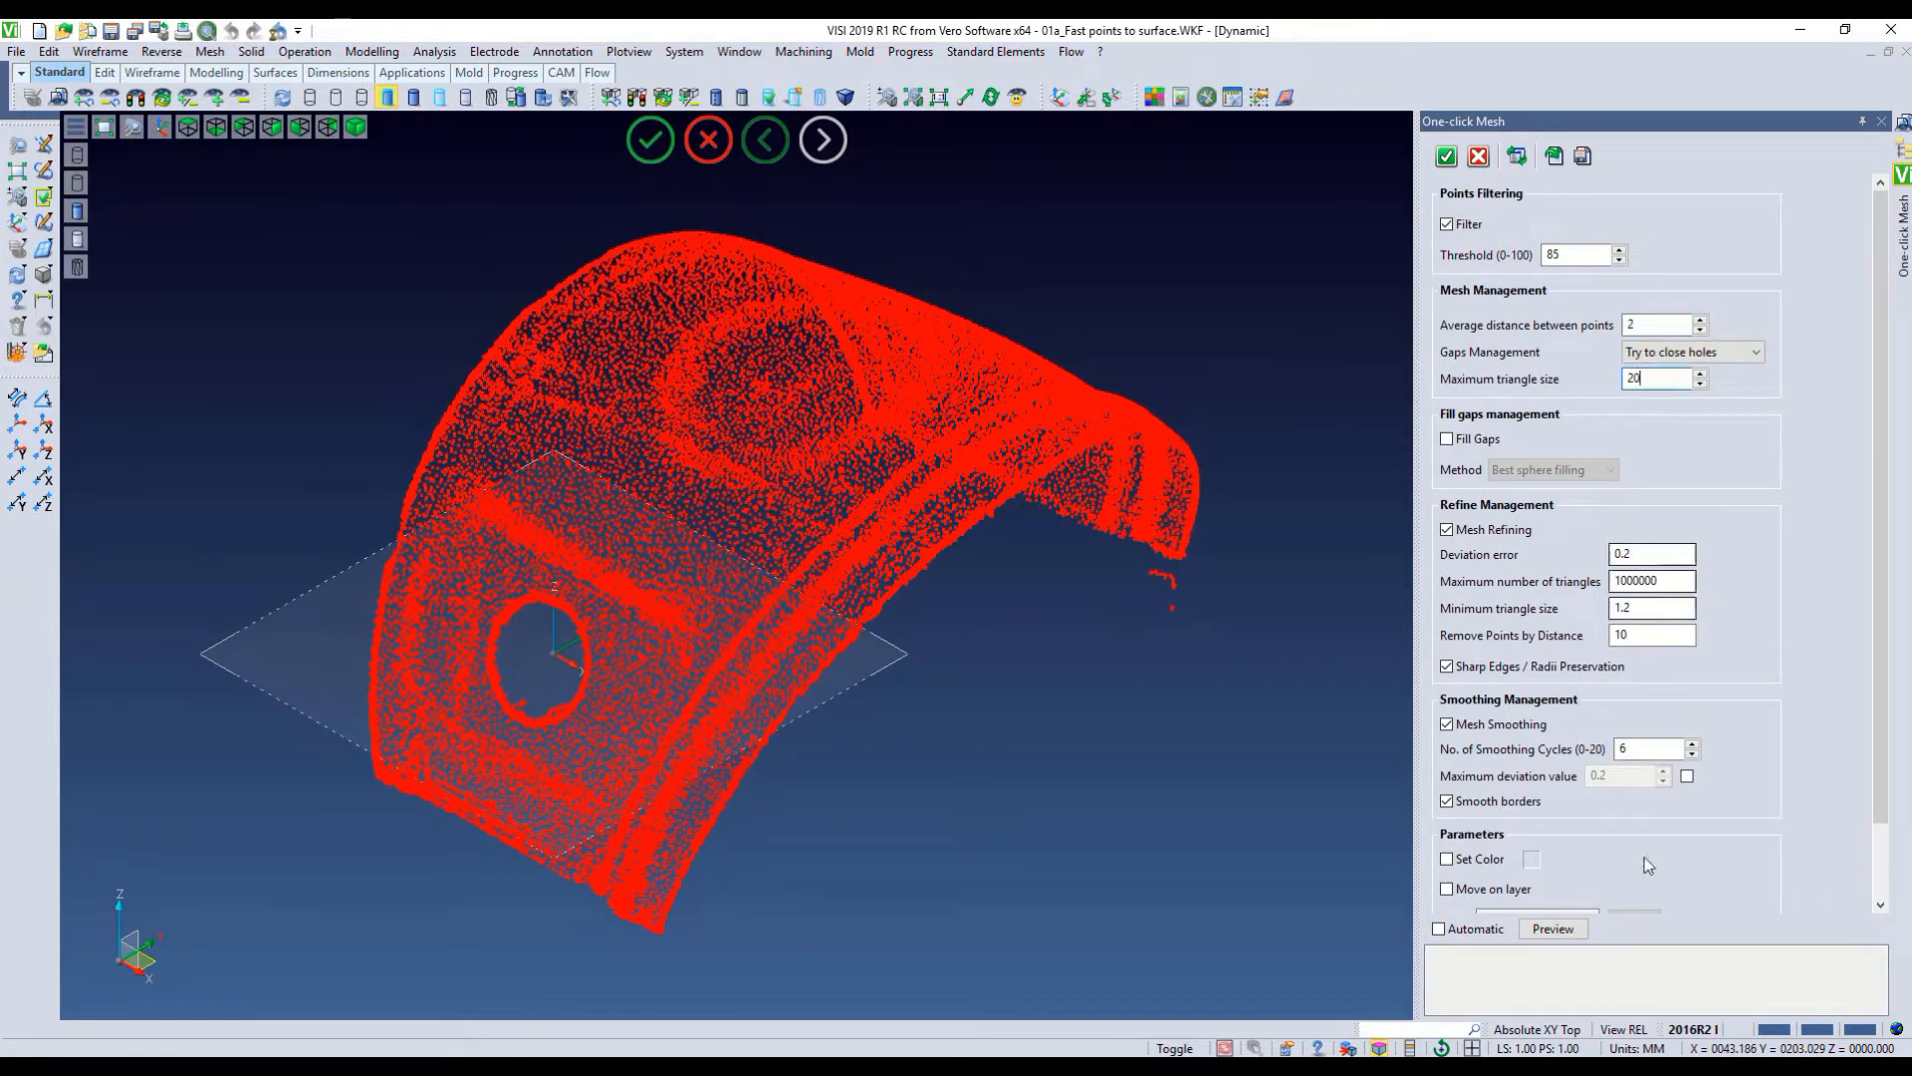
click(1553, 928)
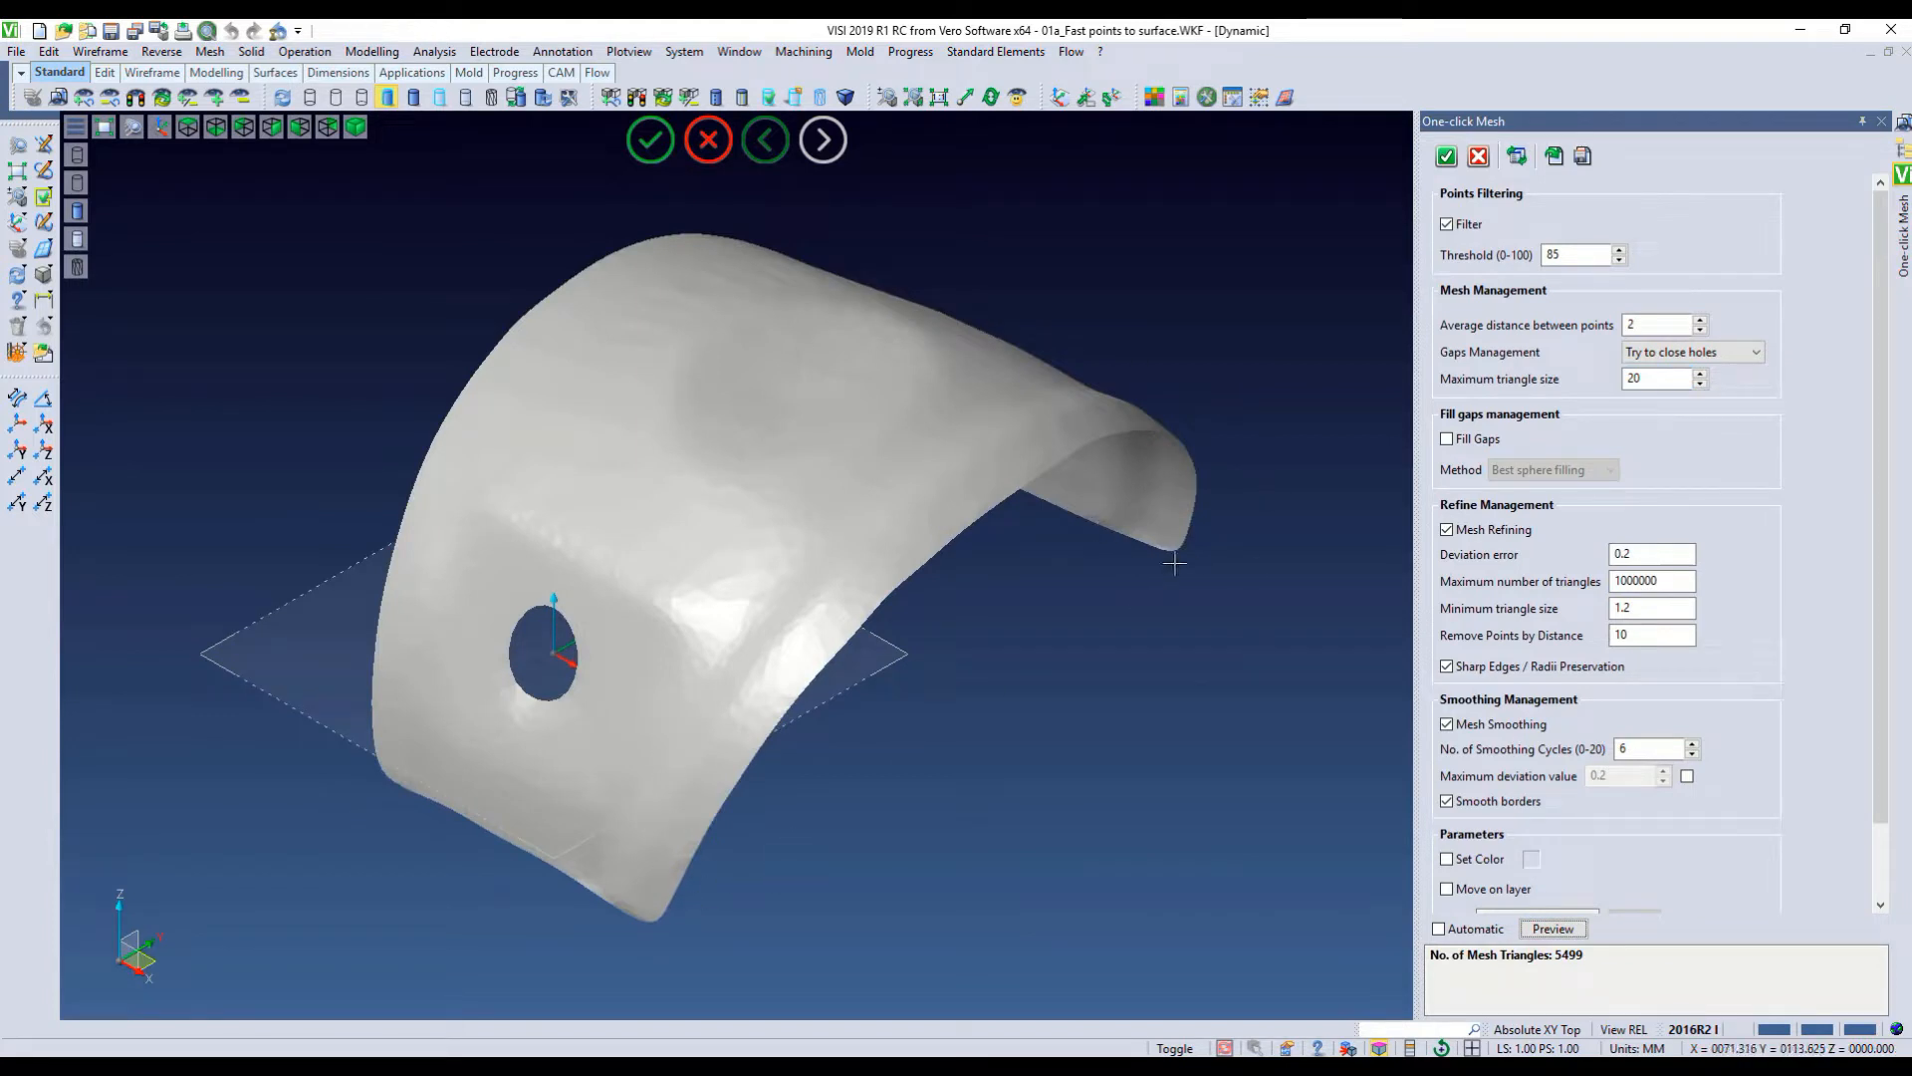
click(649, 140)
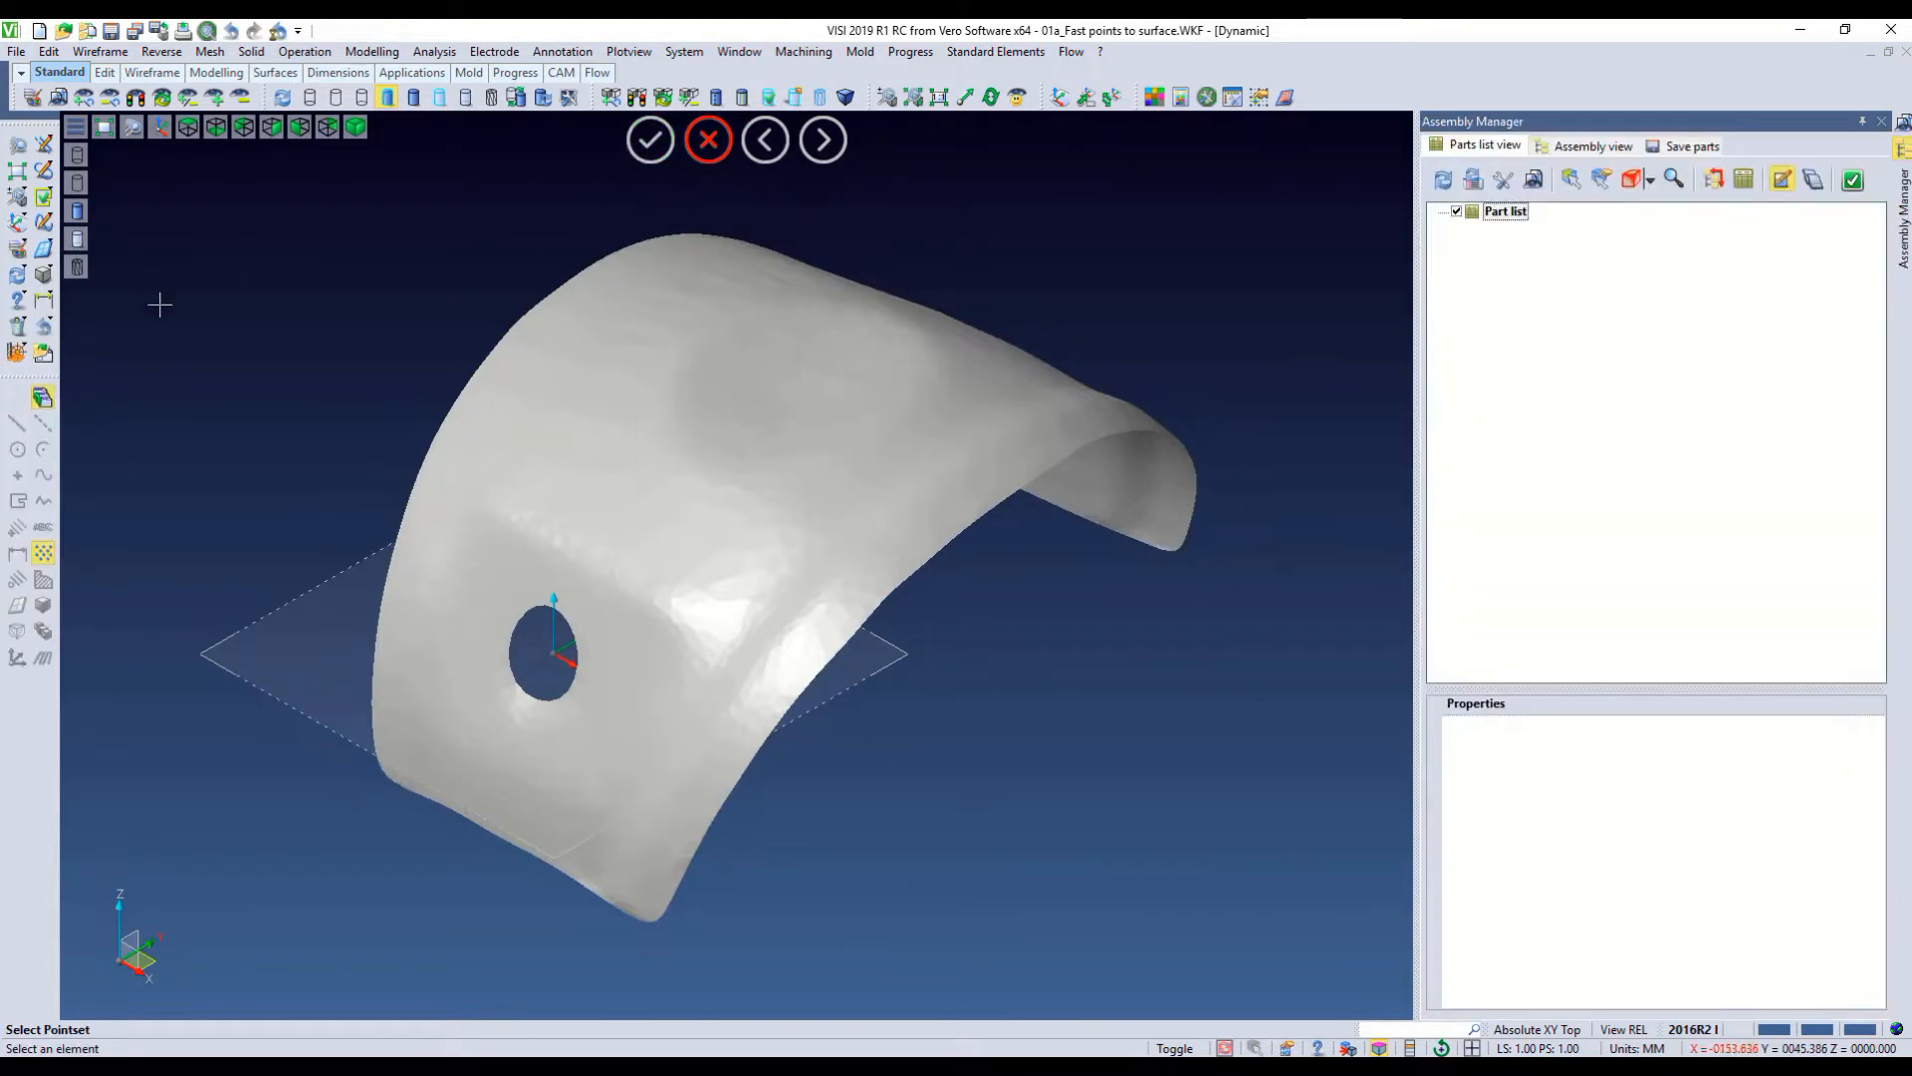
Start adapting the mesh to a circle at the round hole's edge and preview it with a forced radius of 9
middle_drag(158, 298, 532, 667)
scroll(532, 667, up, 5)
scroll(674, 611, down, 3)
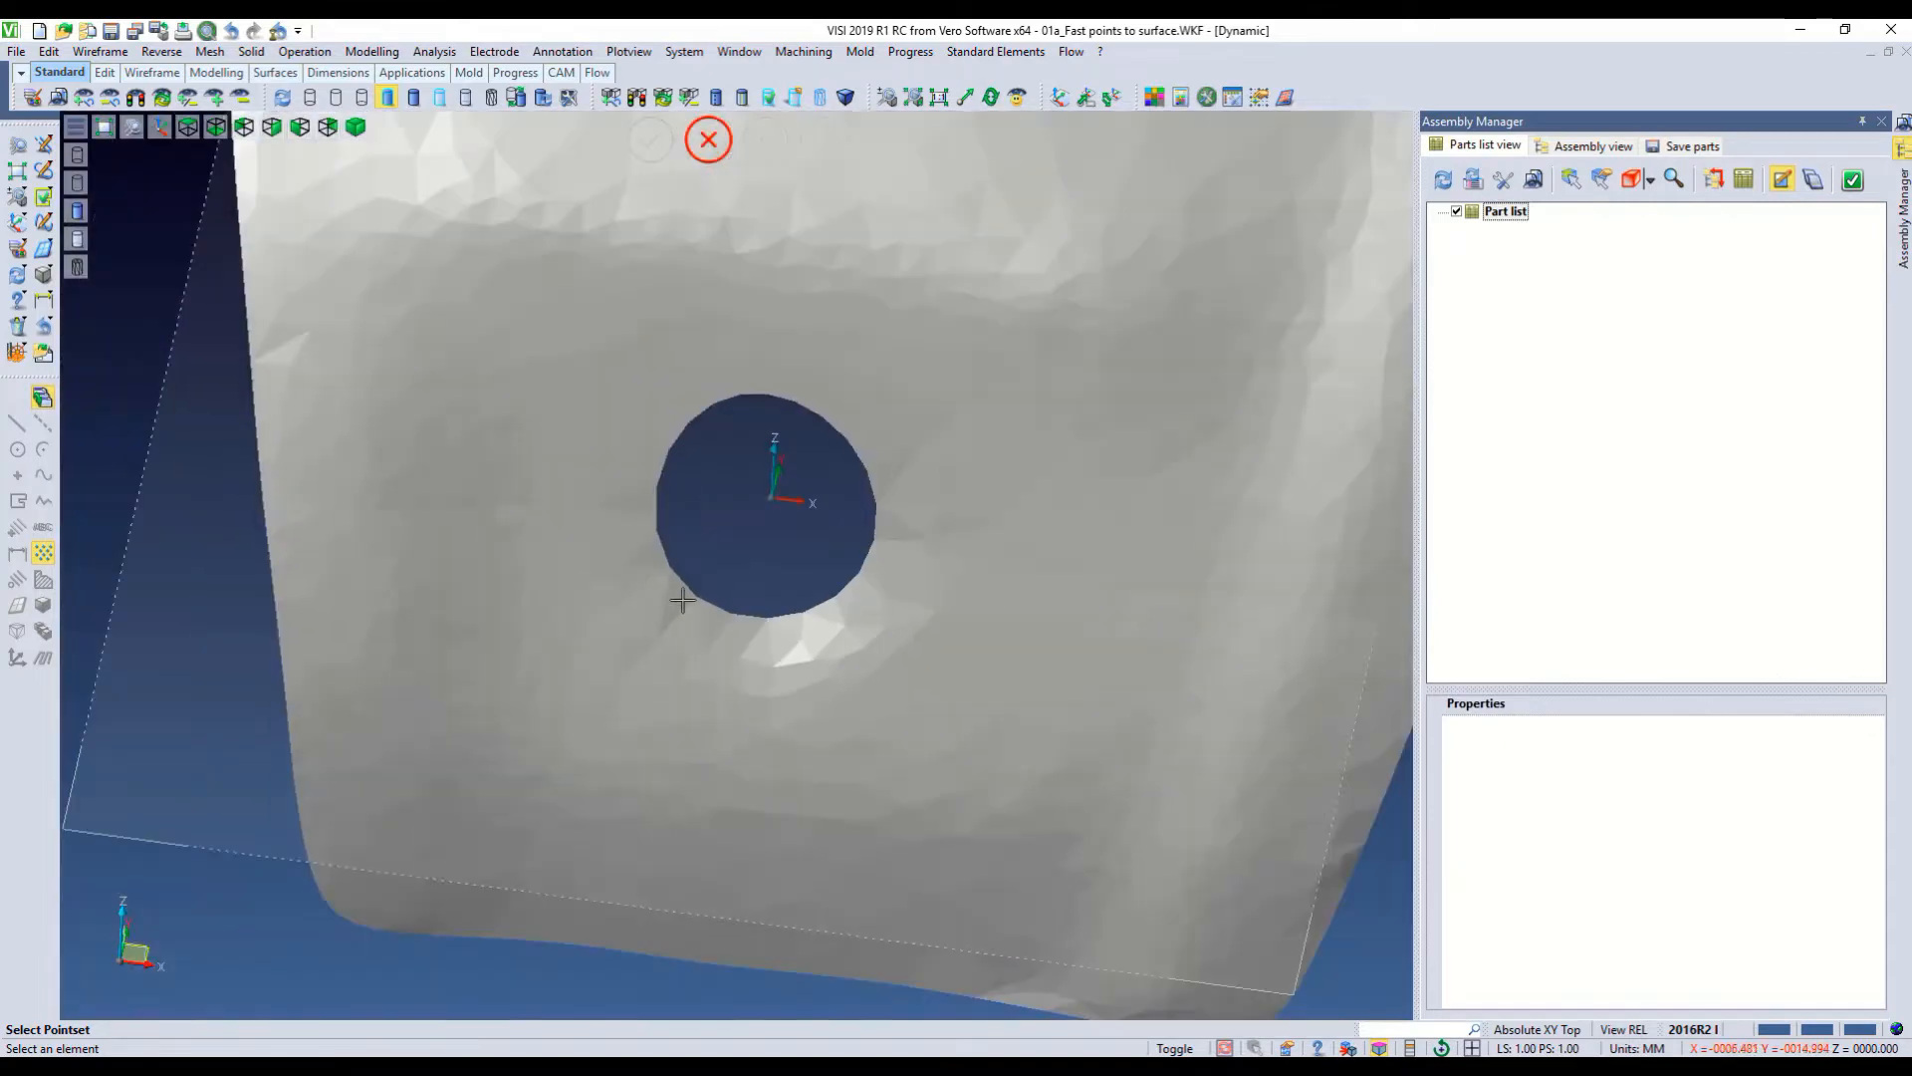
click(162, 52)
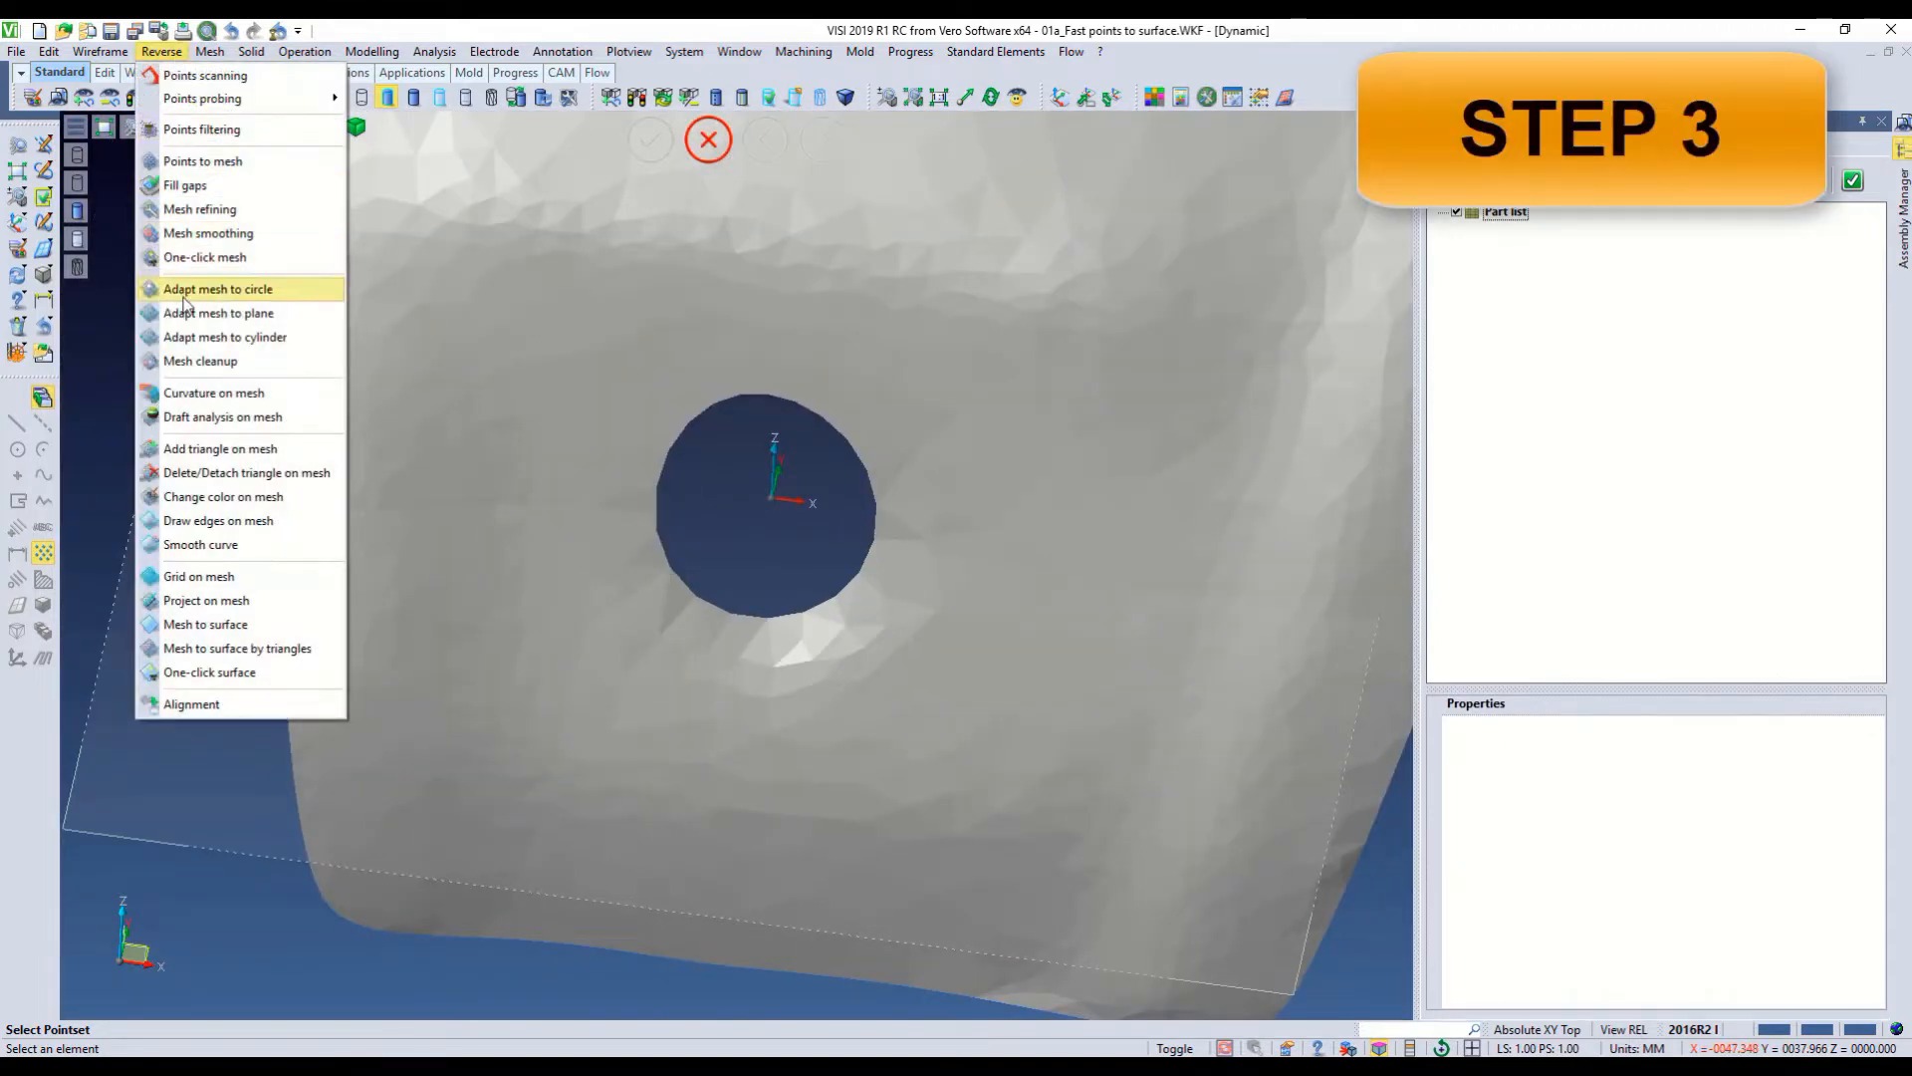
click(202, 289)
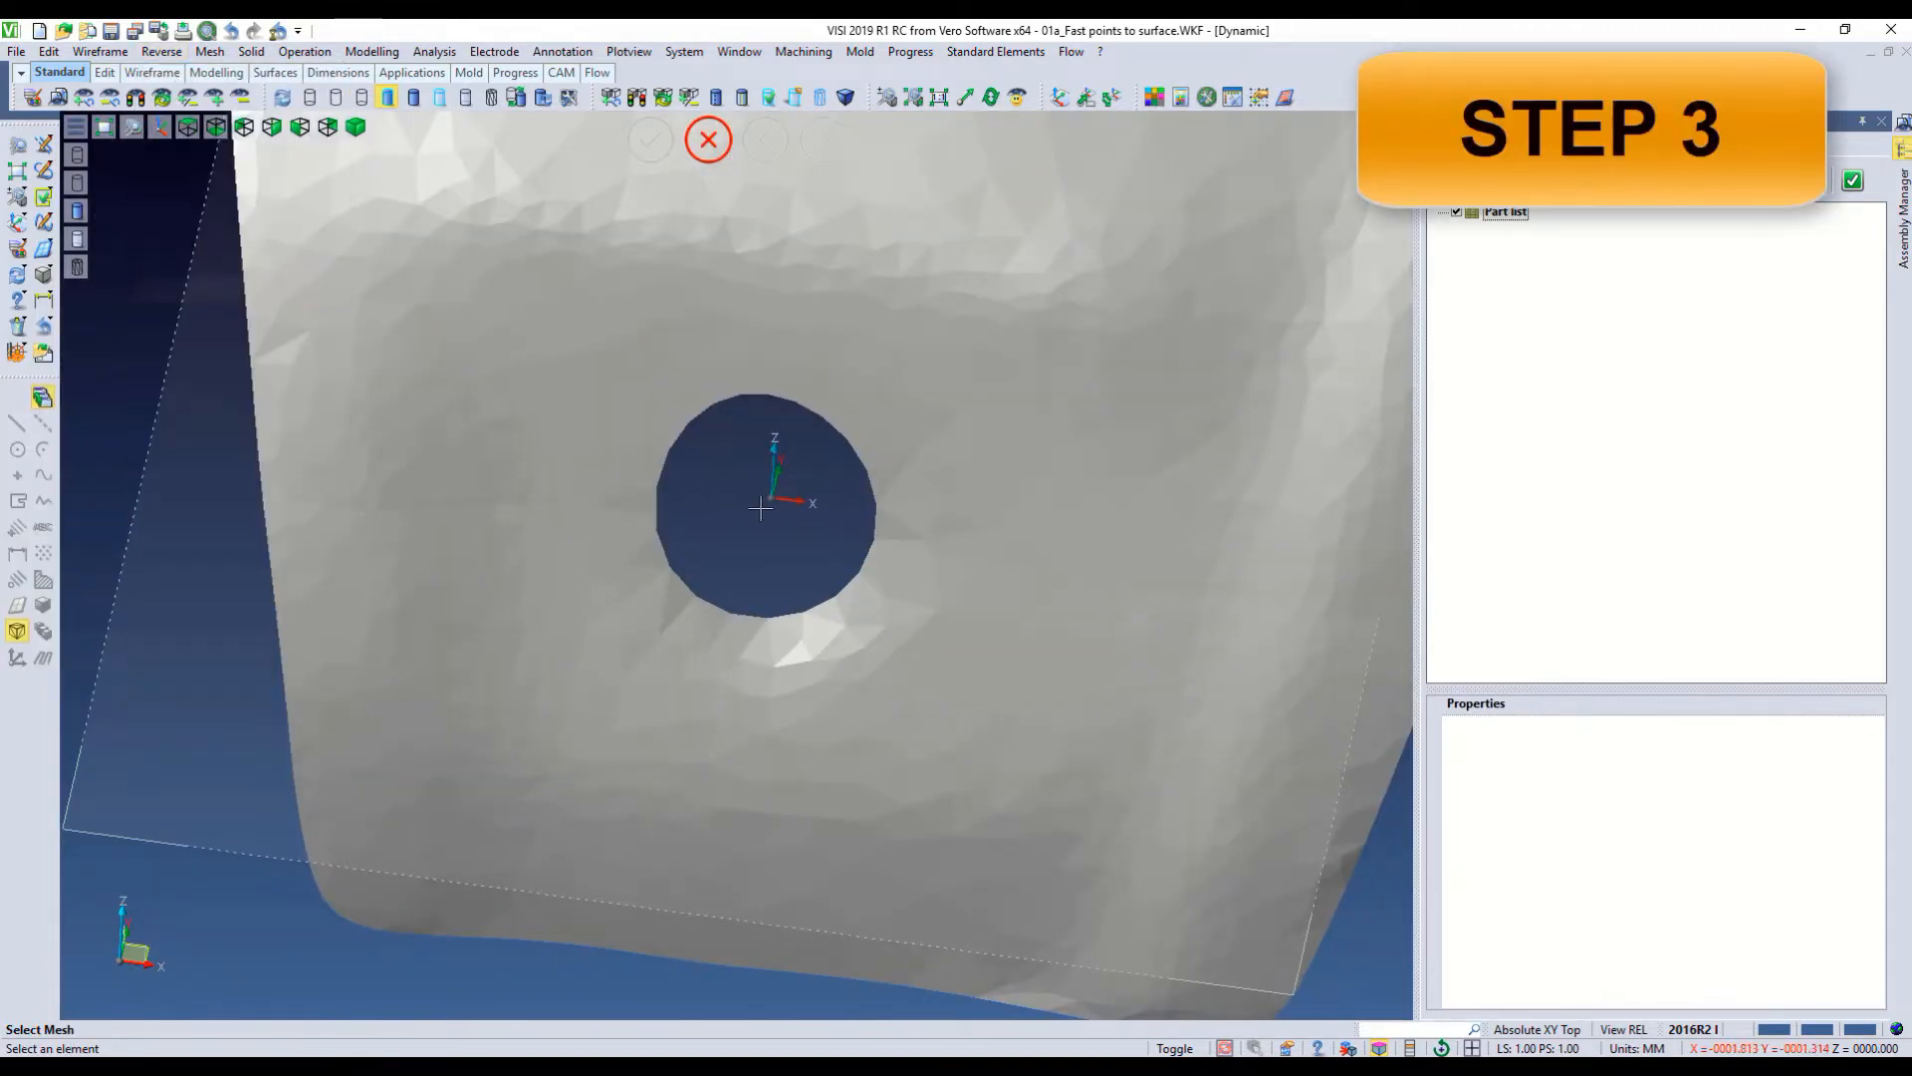
click(662, 354)
click(689, 420)
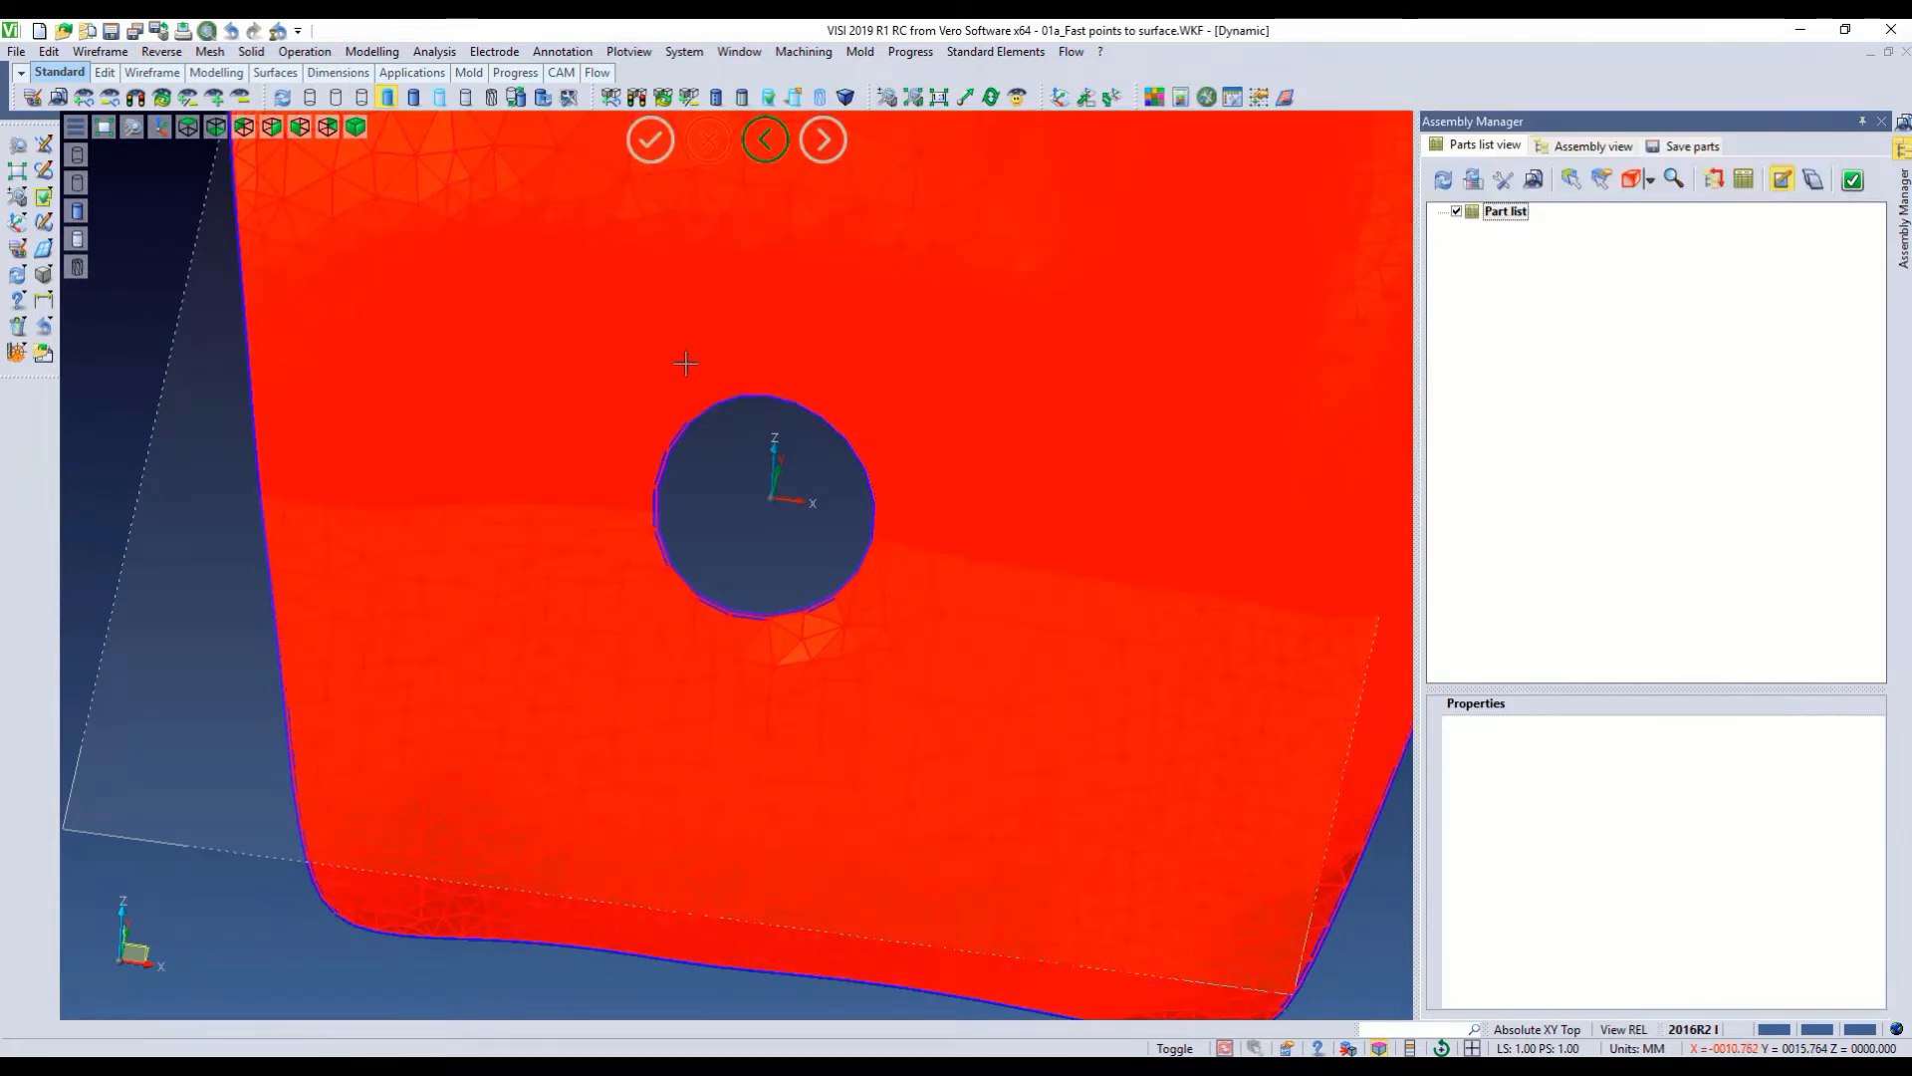
key(Tab)
key(Tab)
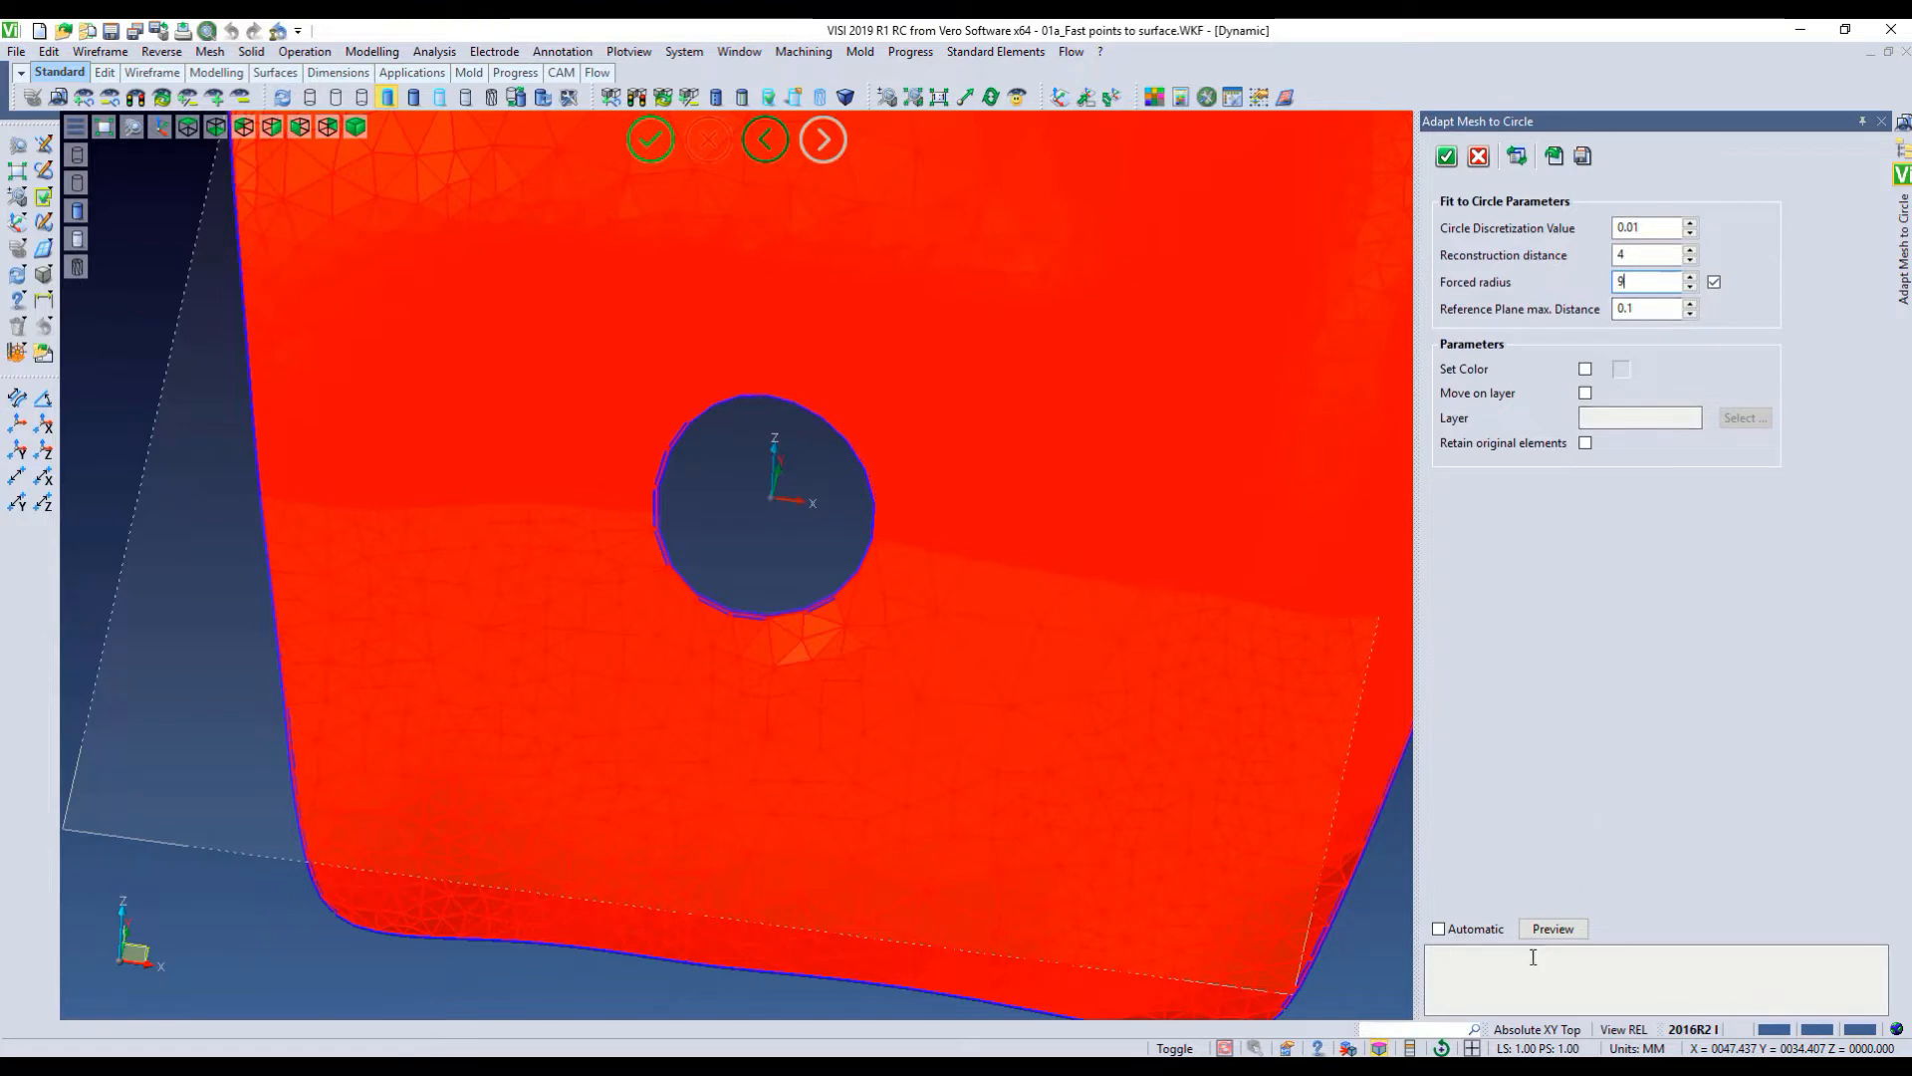
click(1551, 928)
Set the hole's forced radius to 9.5, preview the circle adaptation and accept it
double_click(1646, 282)
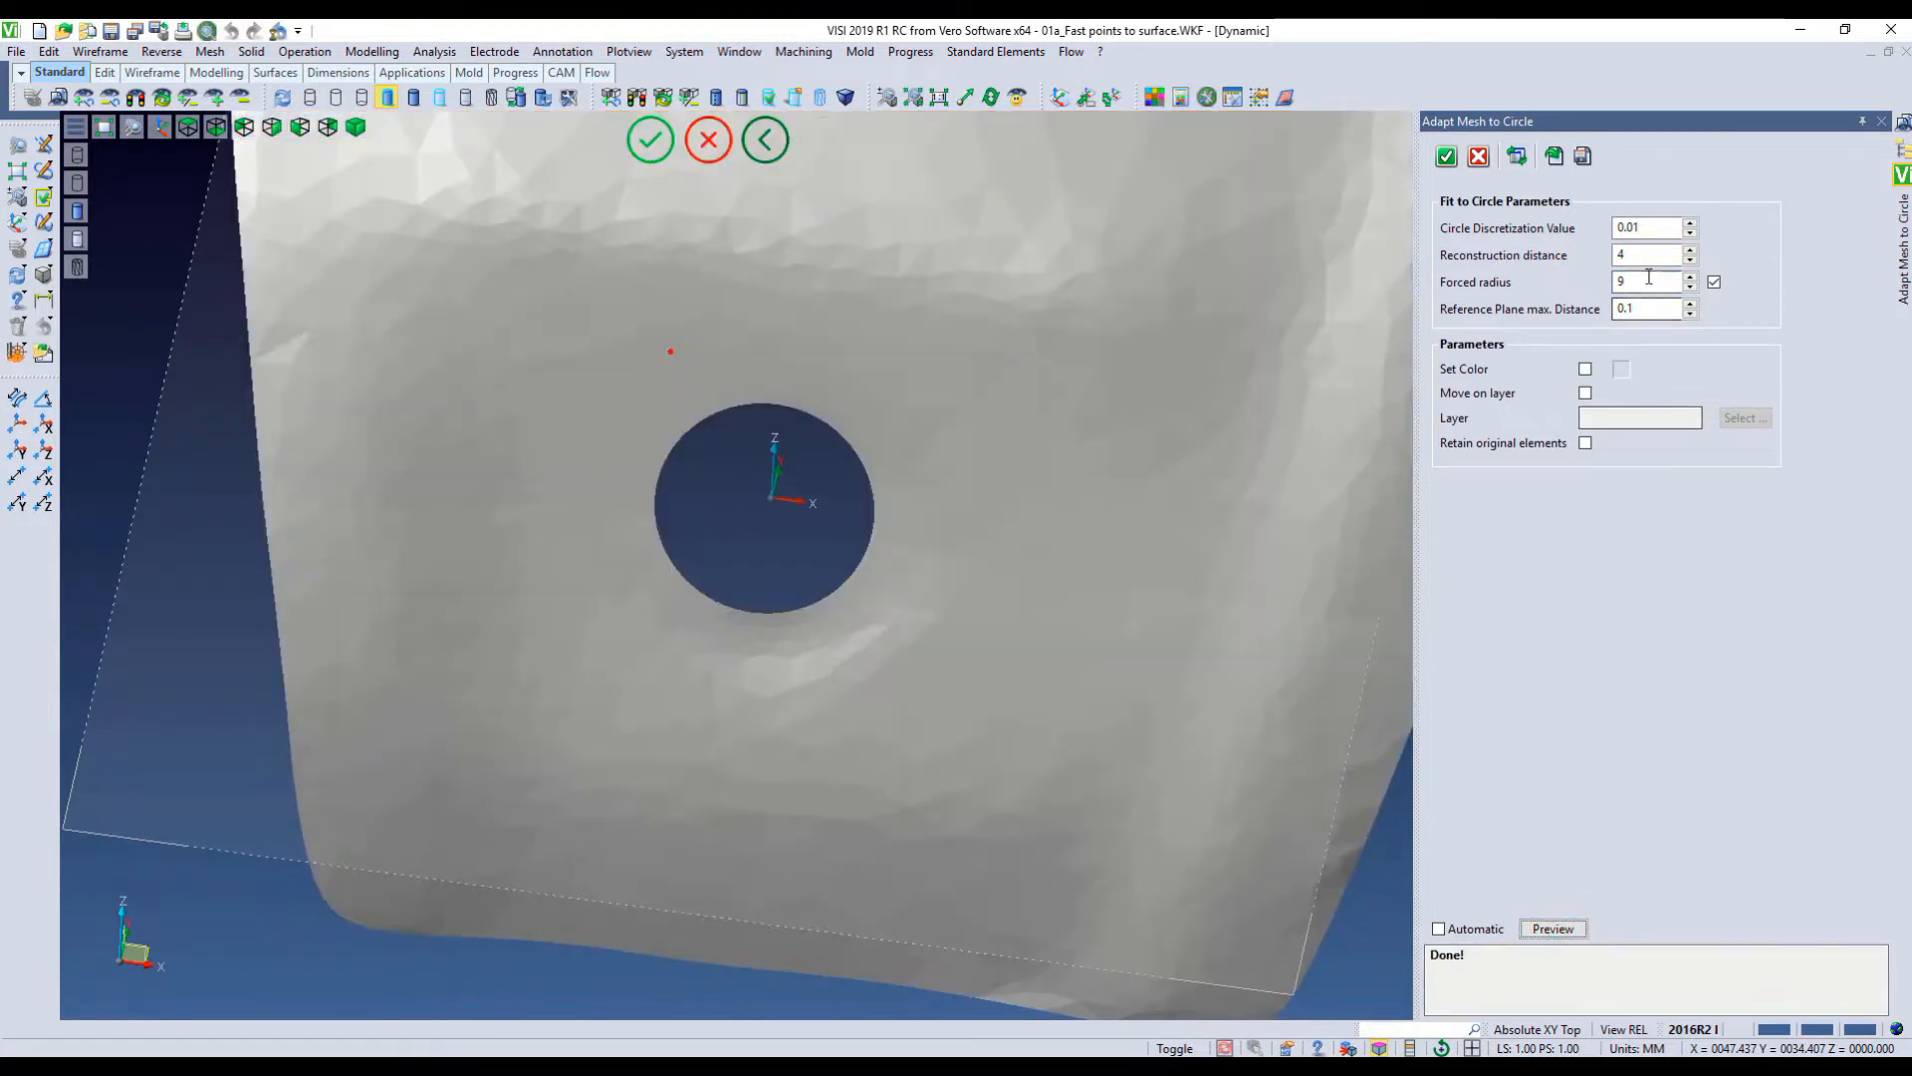
text(9.5)
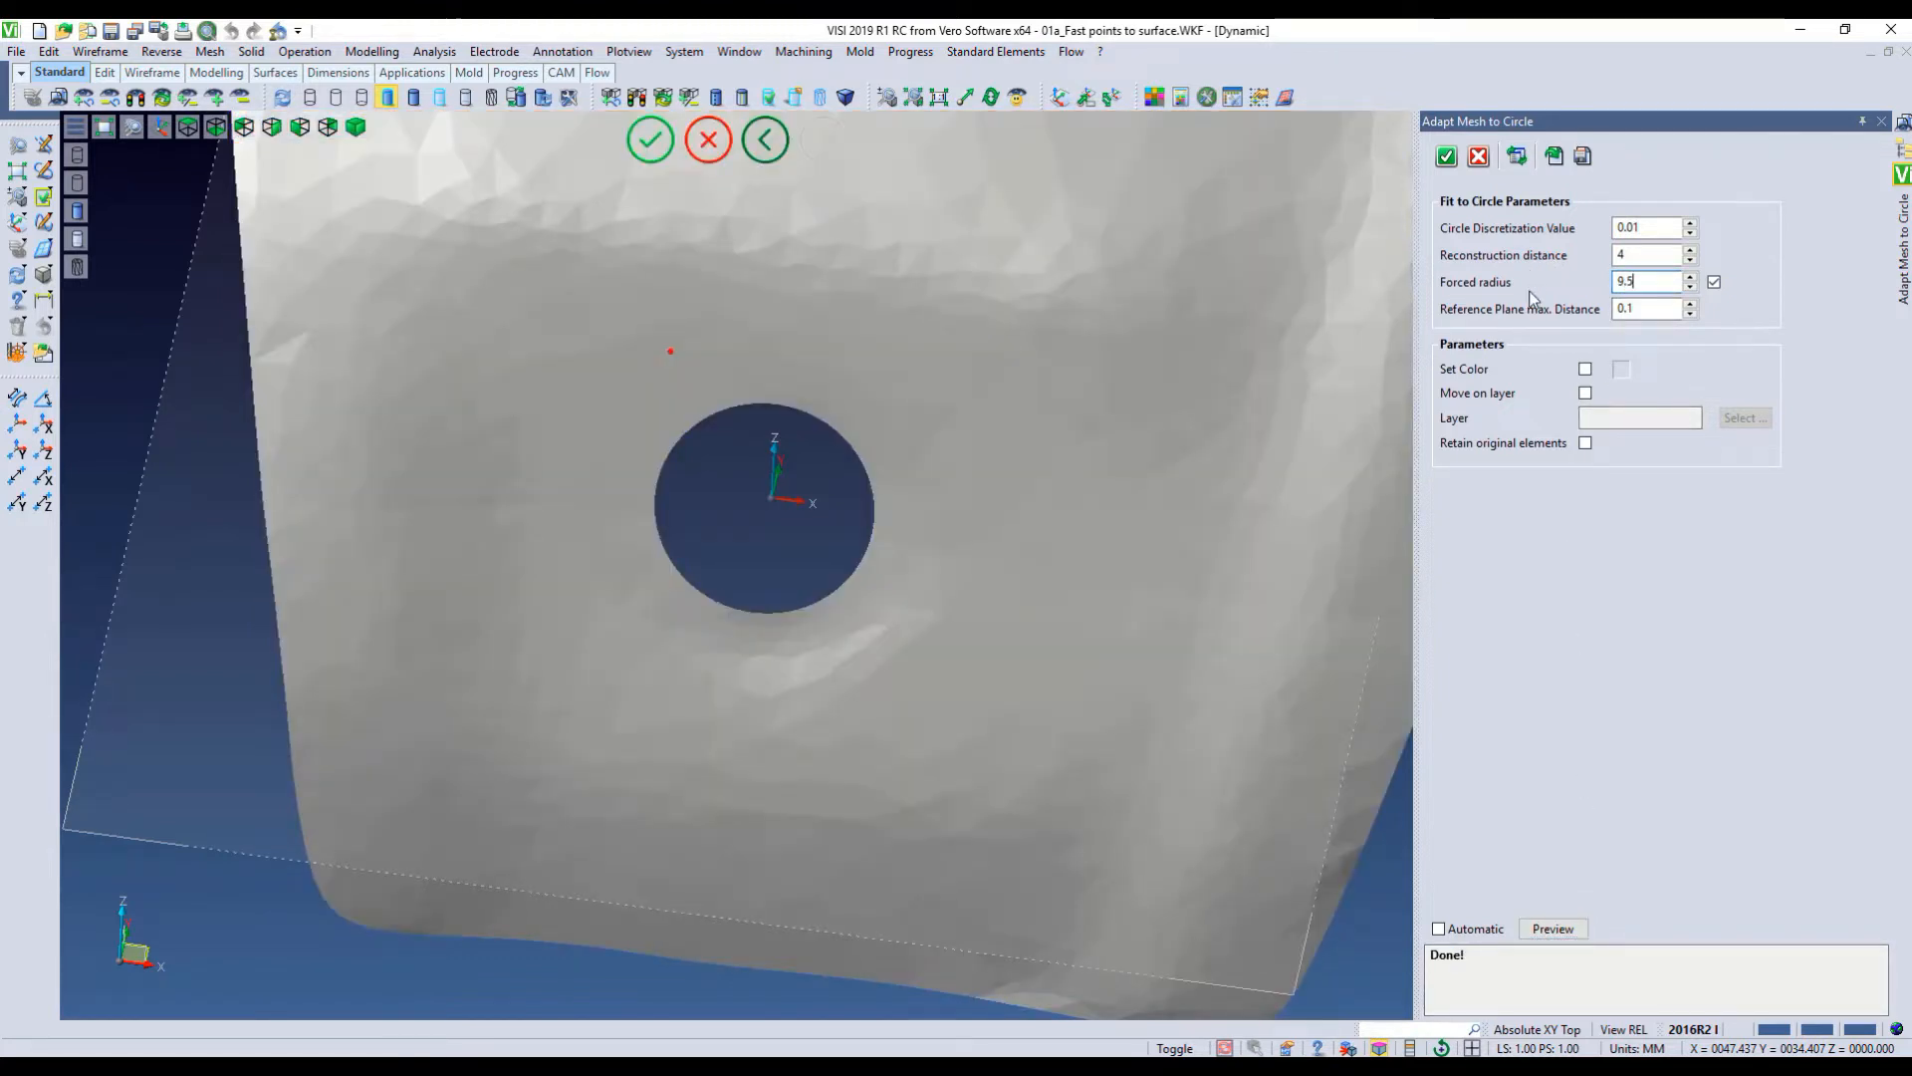
click(1552, 930)
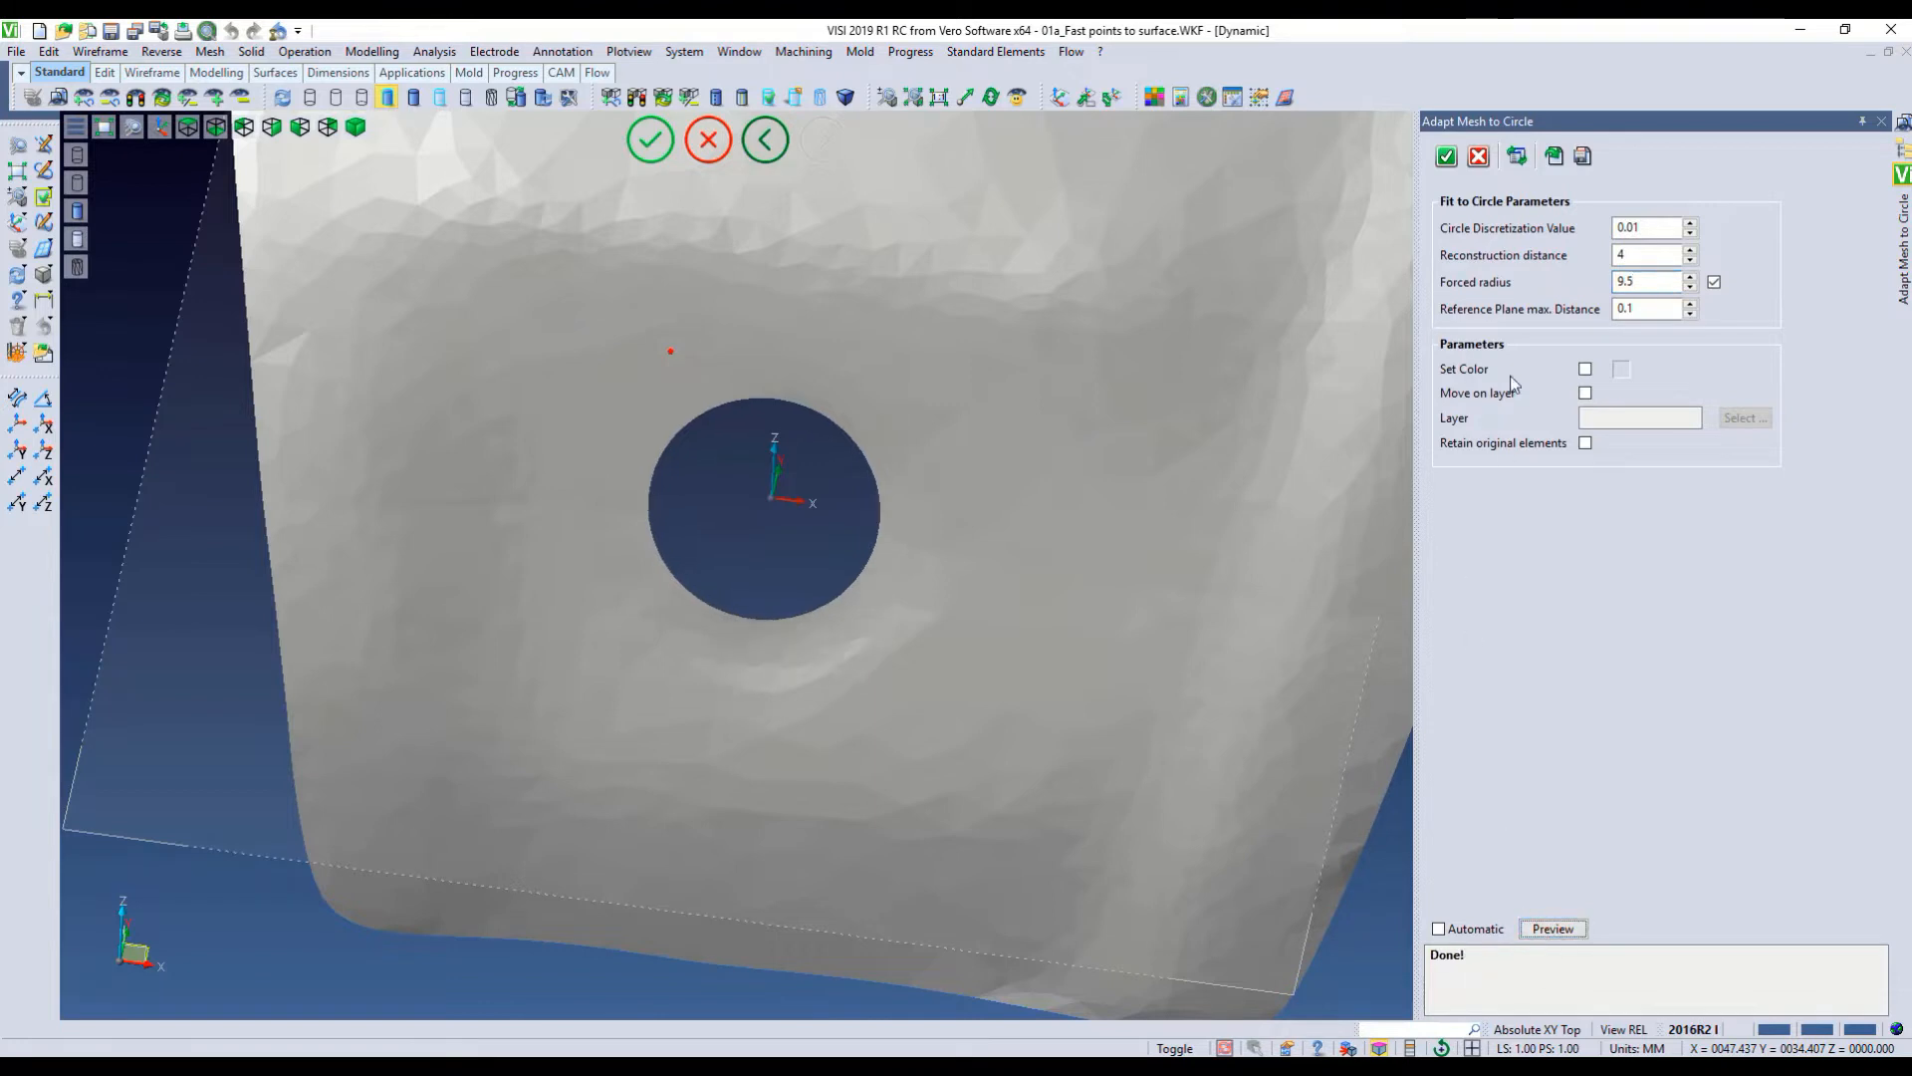
click(1447, 157)
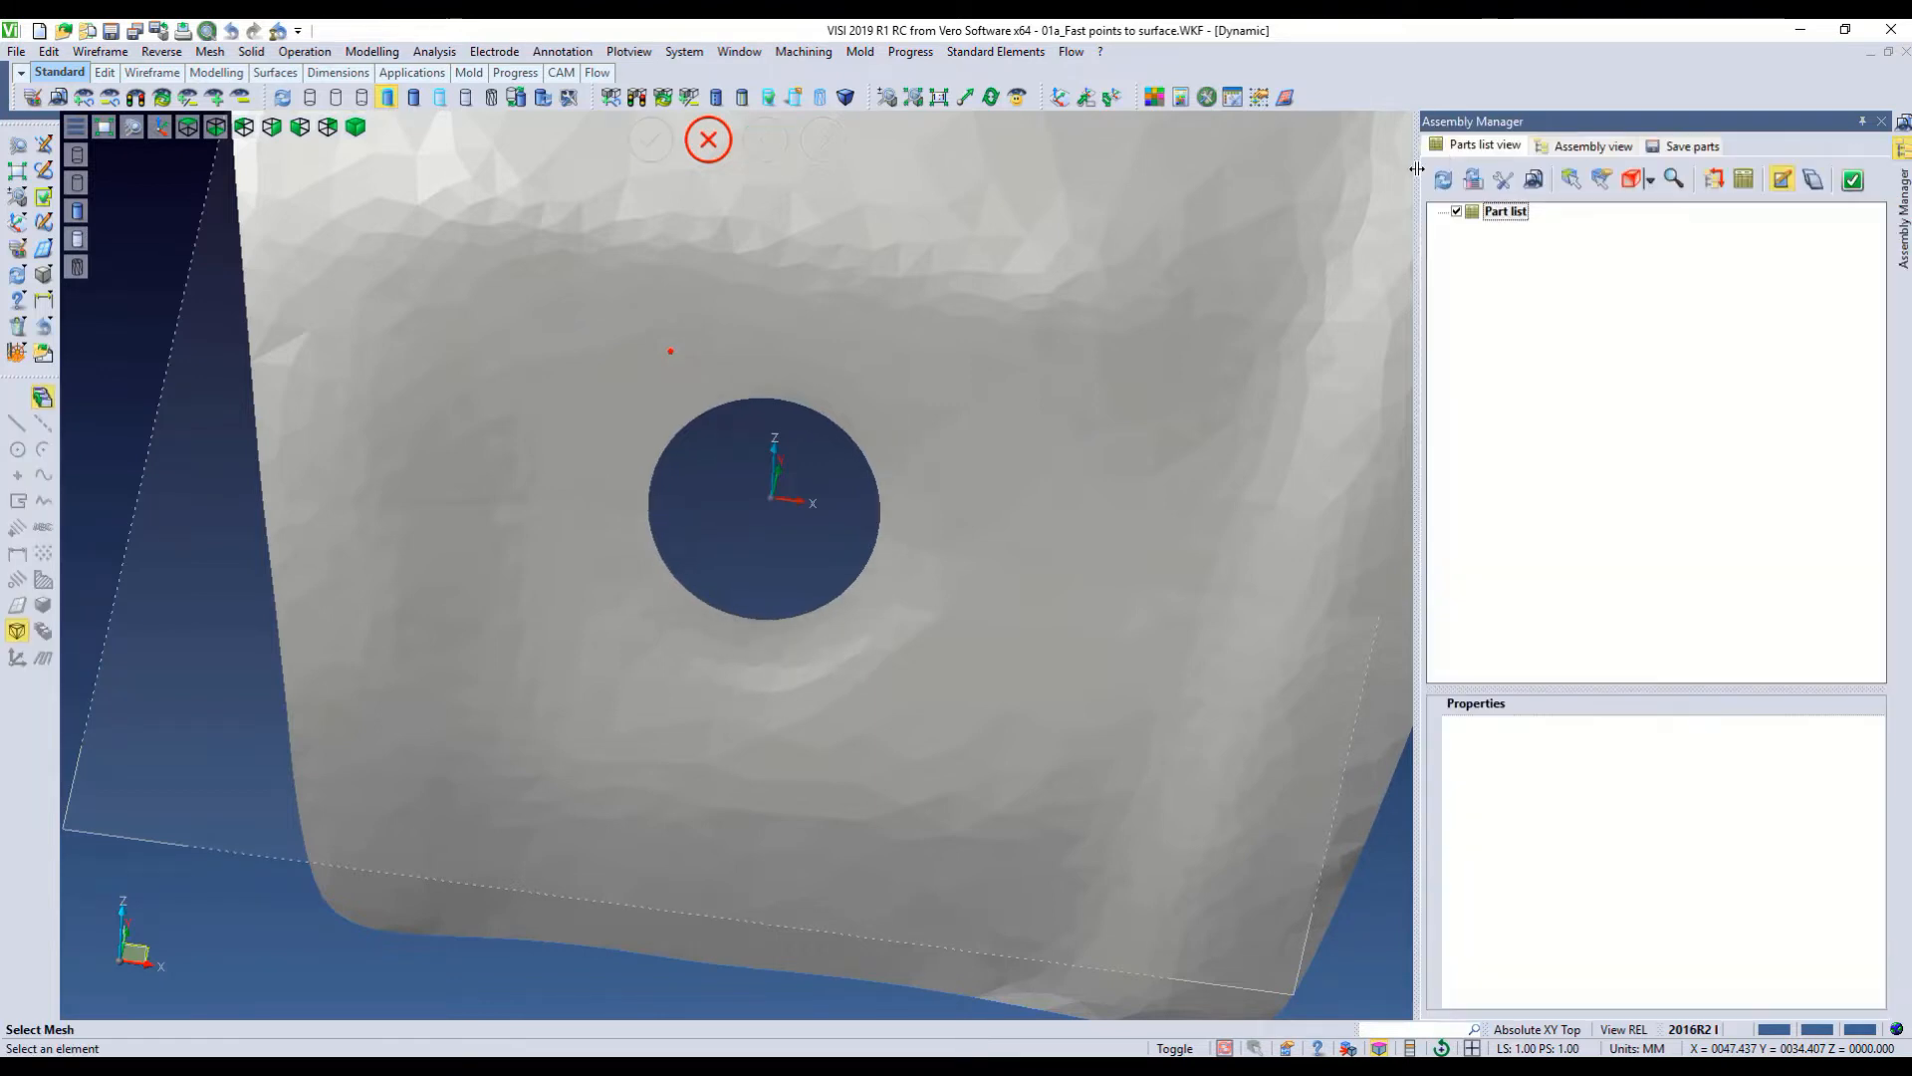
Start a one-click surface on the mesh and enable Project Grid and Create Surfaces
scroll(900, 430, down, 3)
middle_drag(899, 430, 895, 472)
scroll(894, 472, up, 2)
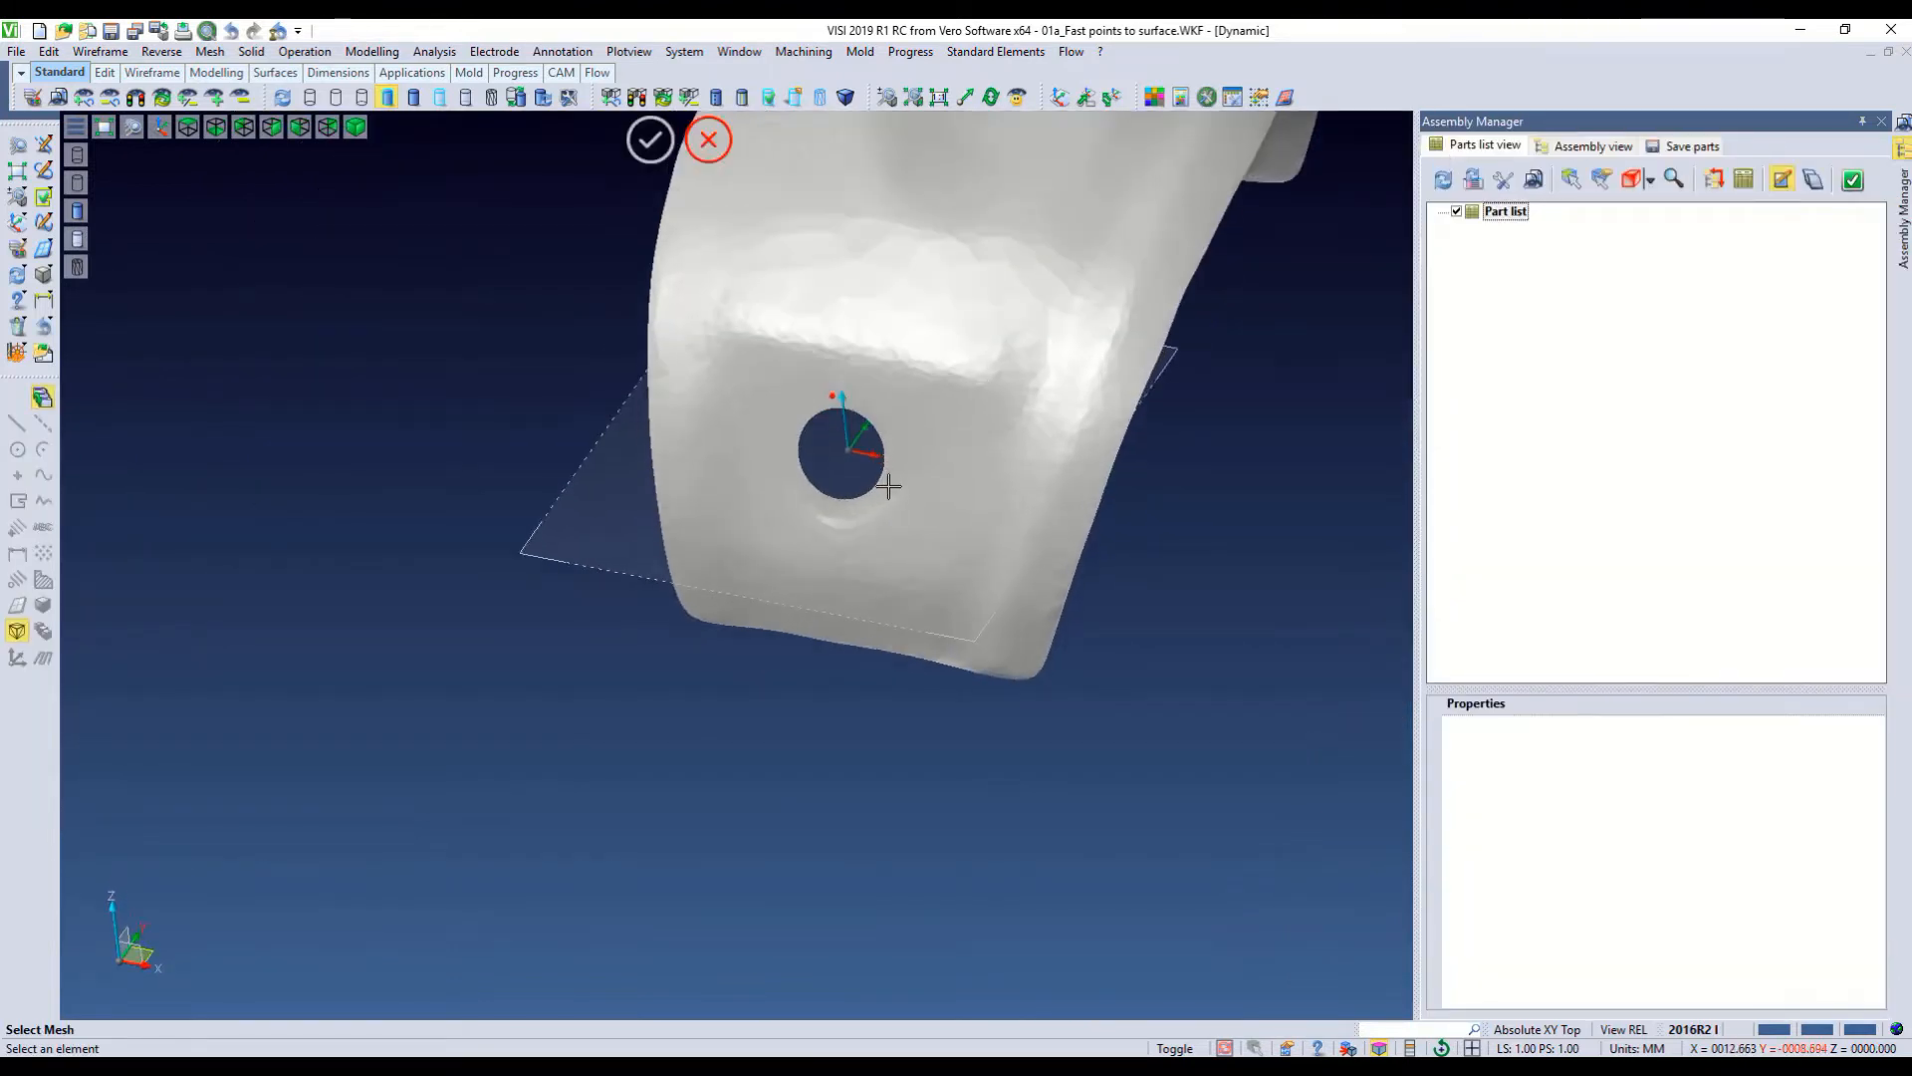
middle_drag(935, 362, 683, 542)
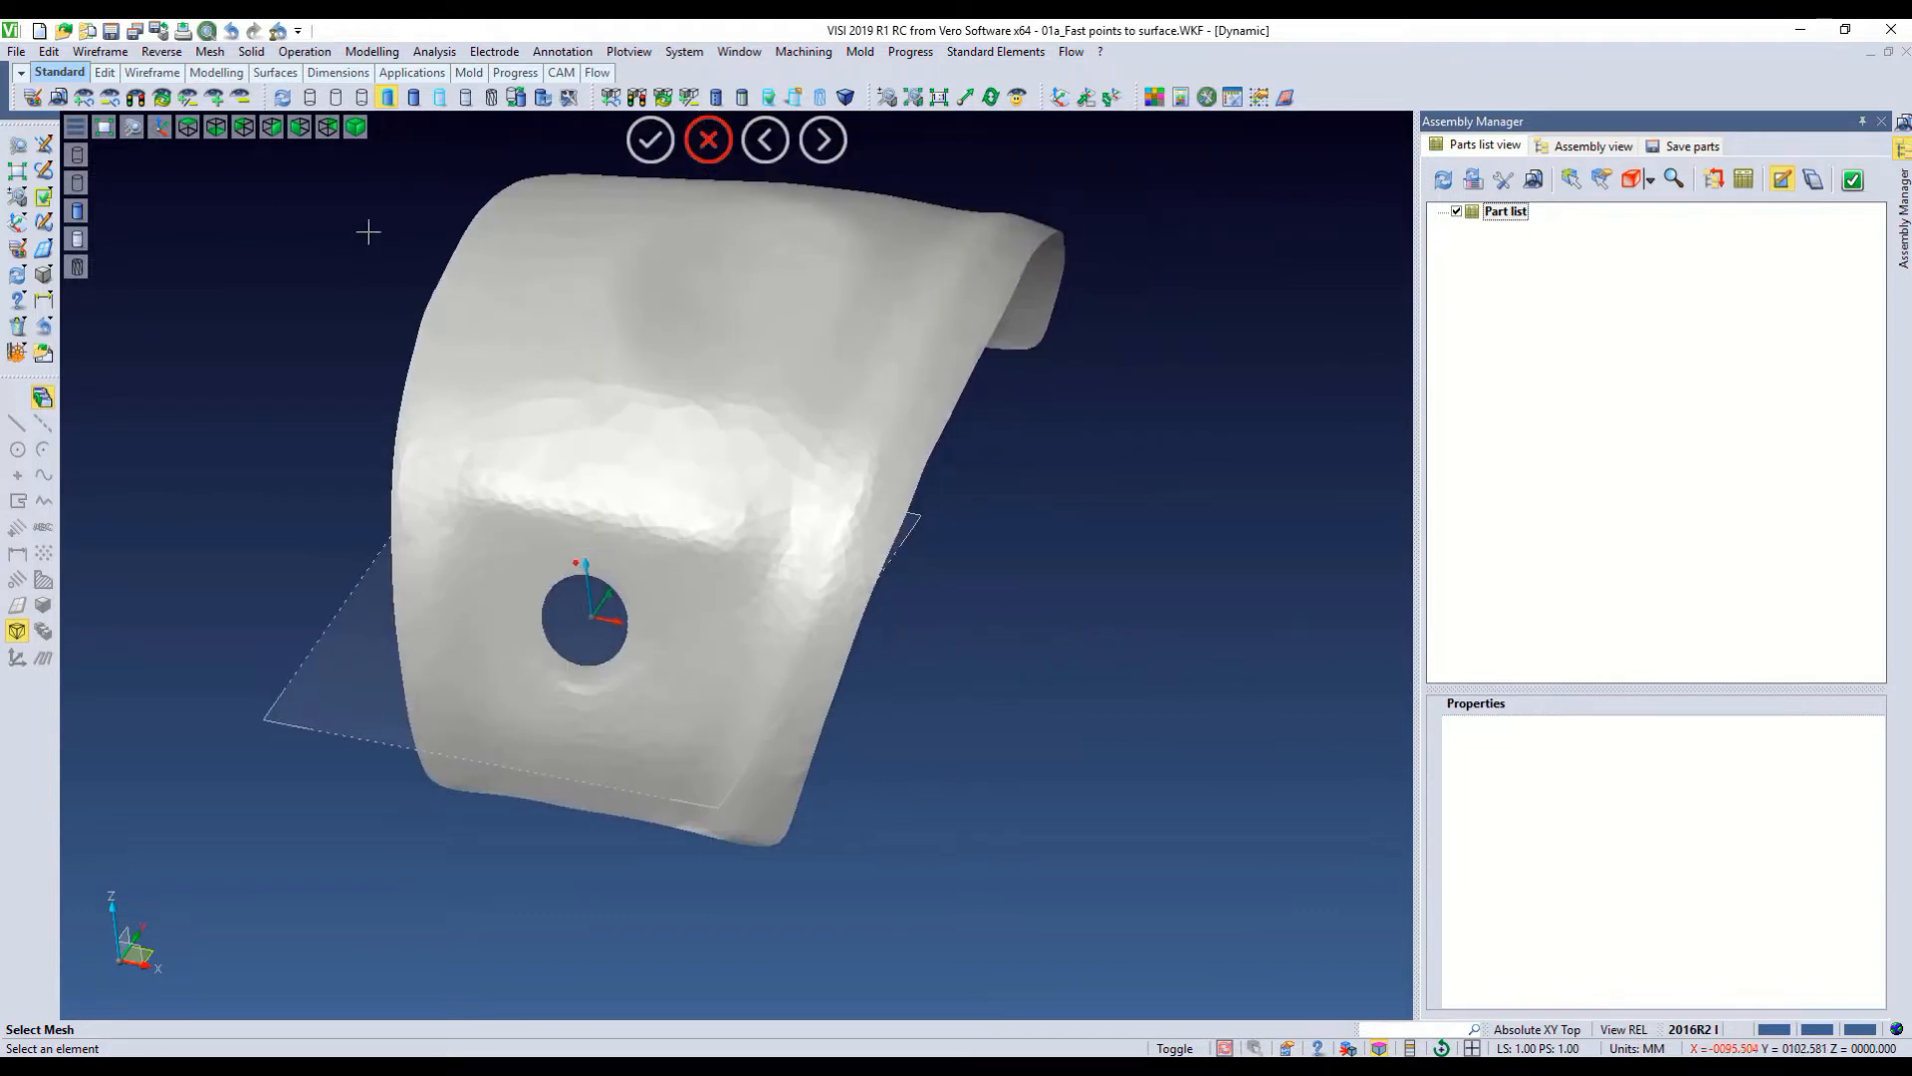
click(162, 51)
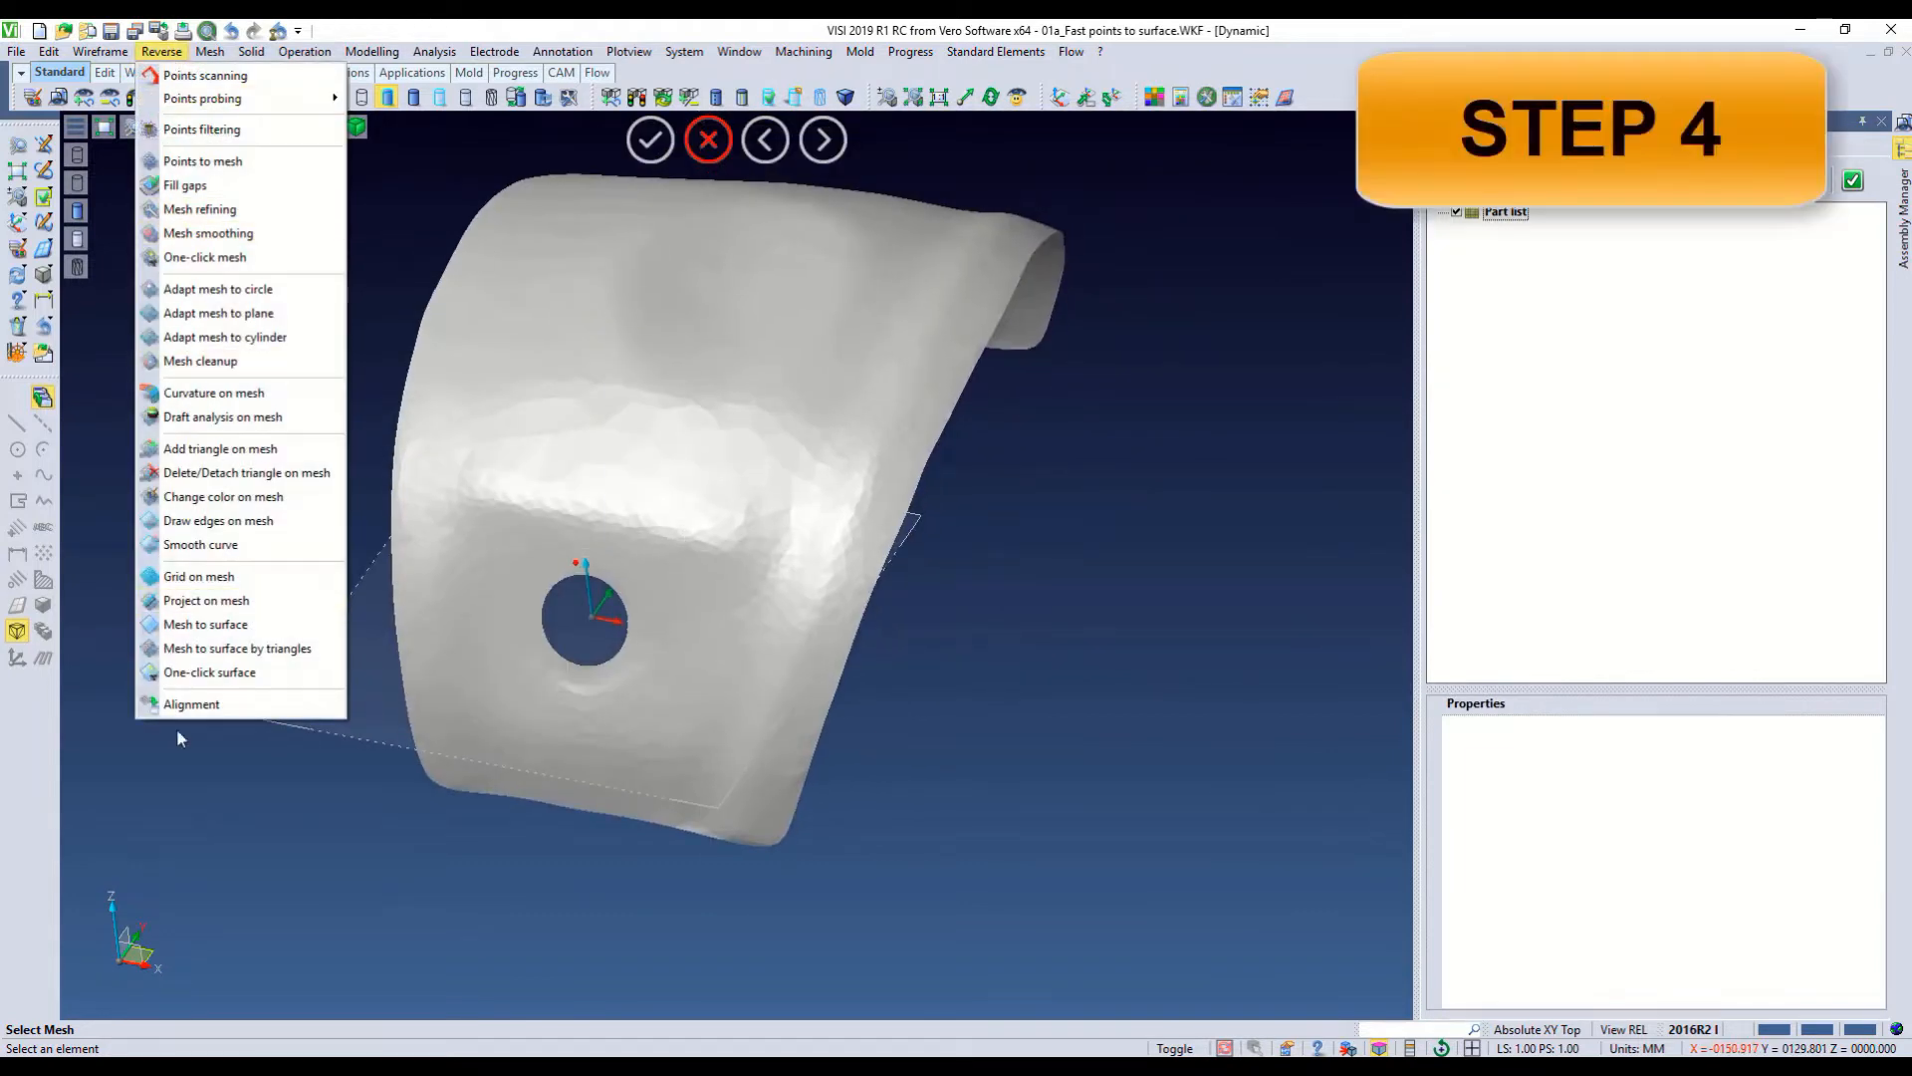
click(211, 673)
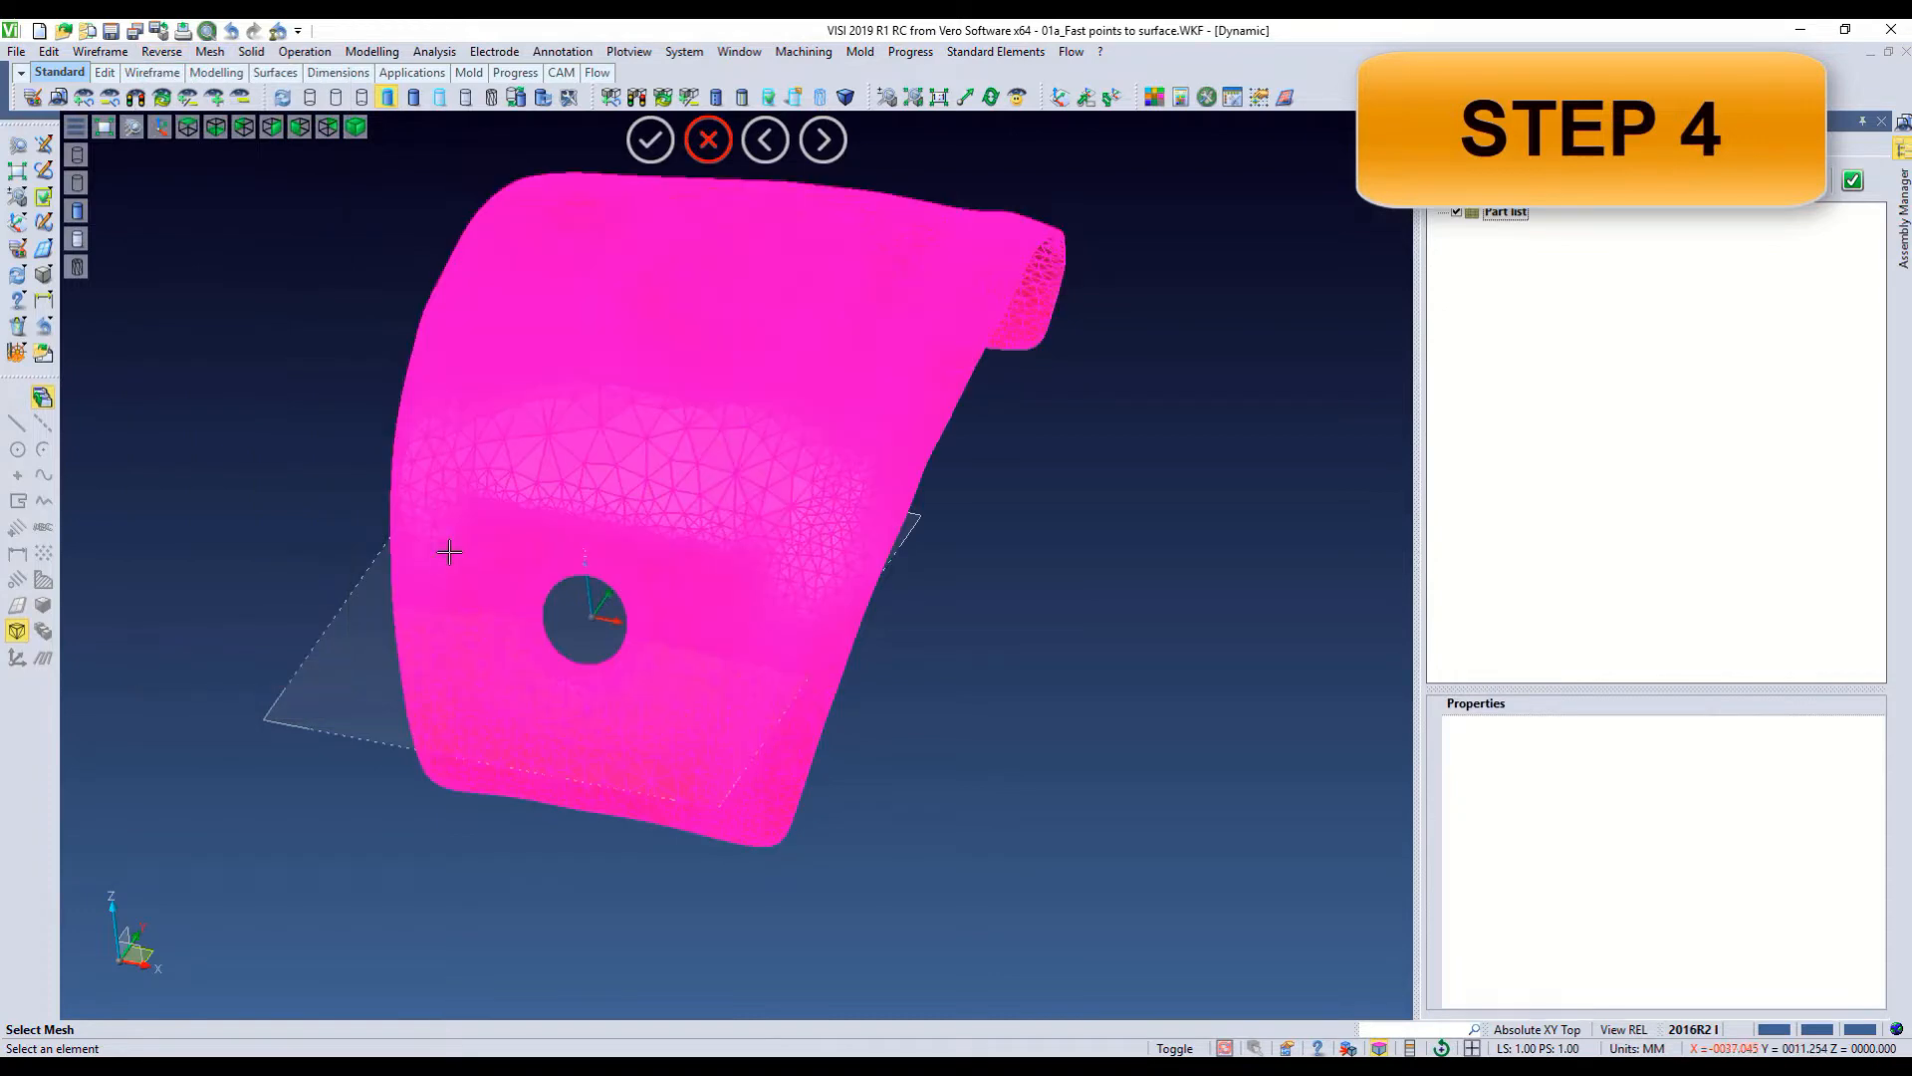
scroll(543, 562, down, 5)
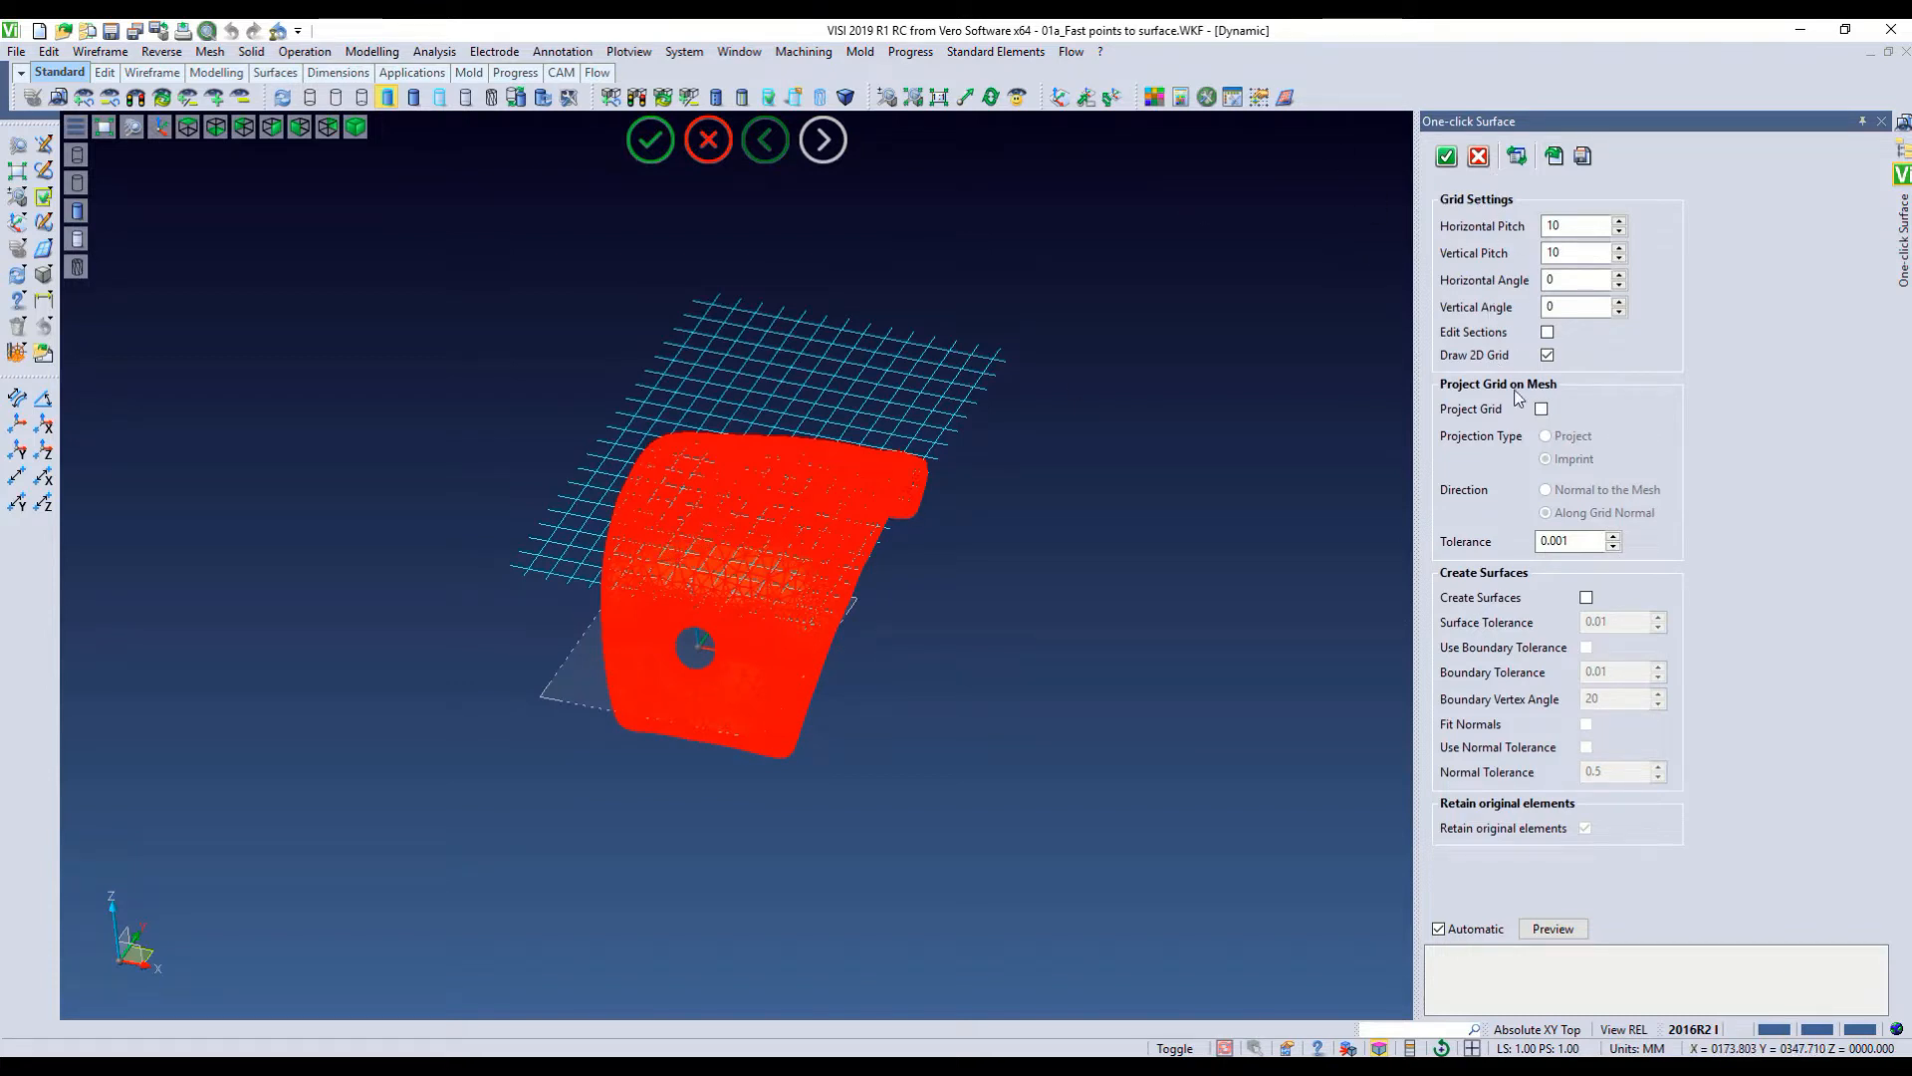
click(1541, 410)
click(1587, 598)
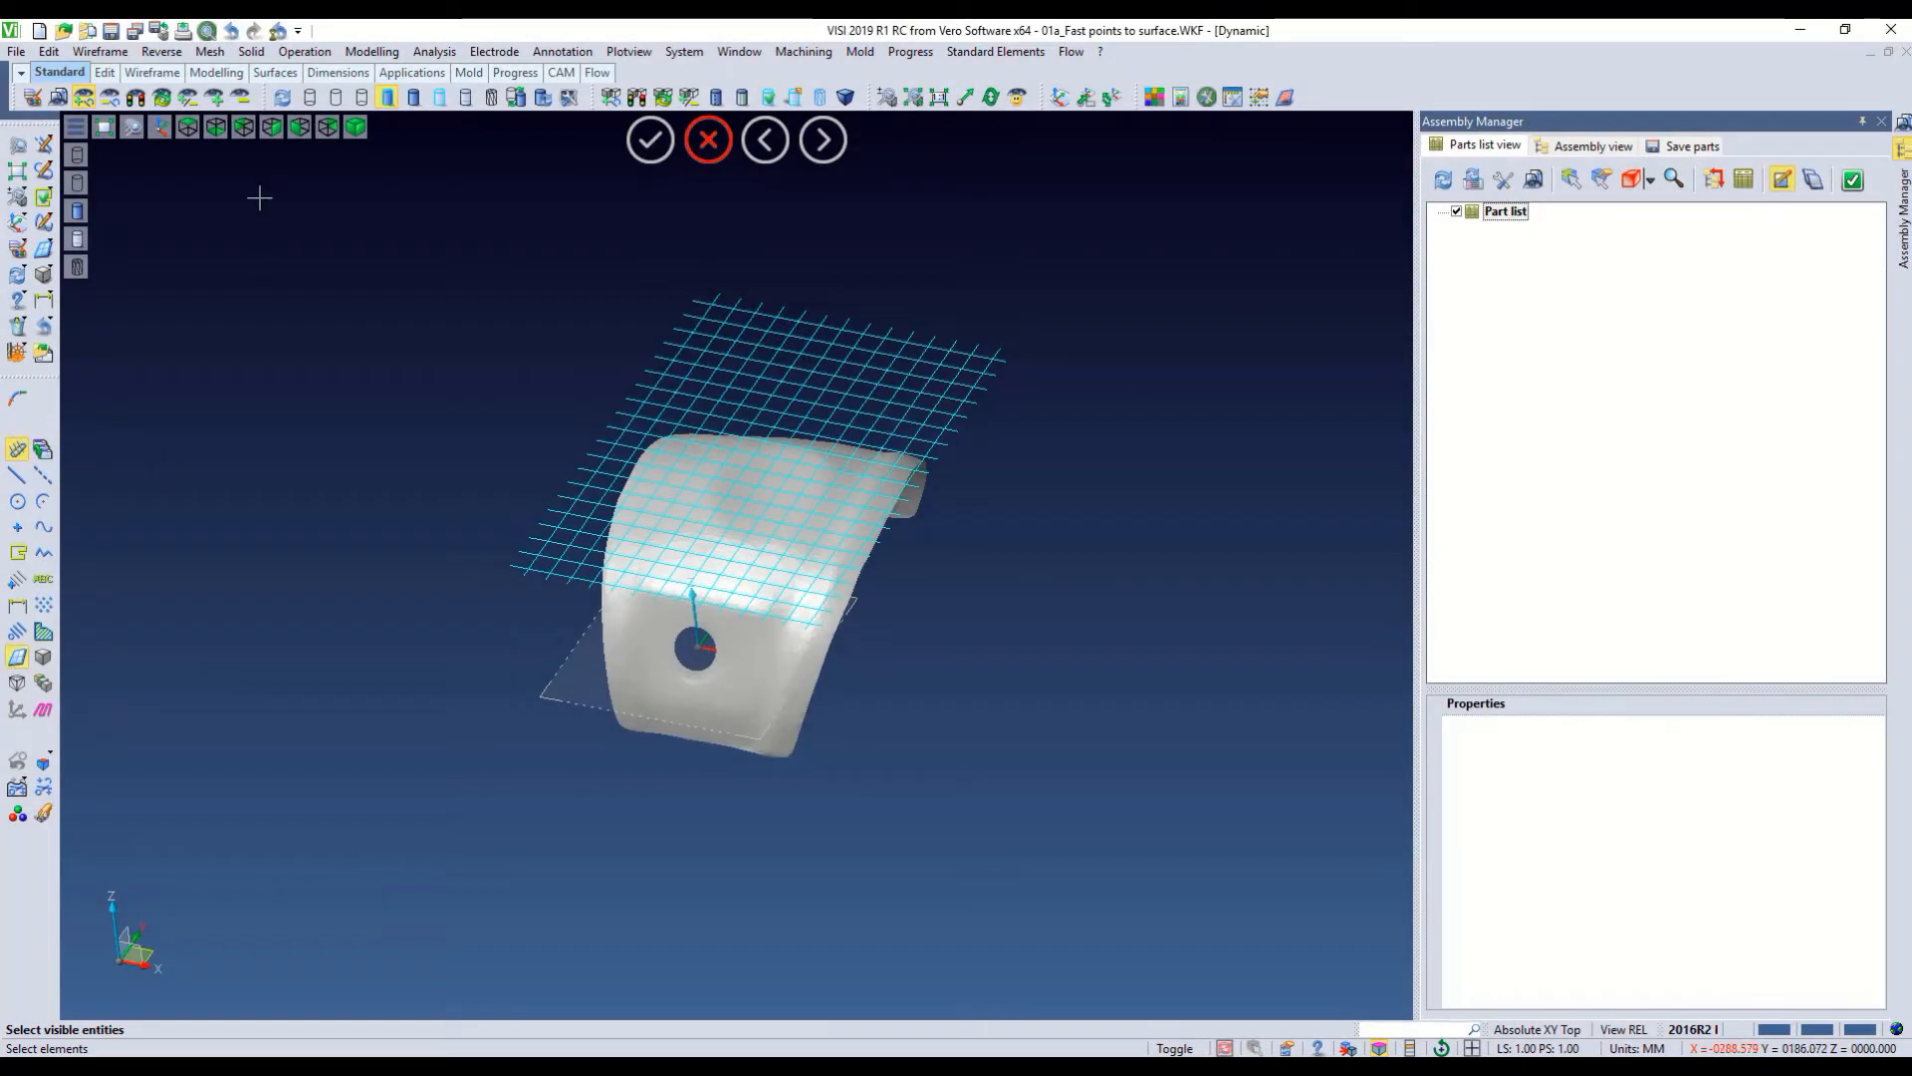
Hide the 2D grid around the part, and inspect the surfaced part in a different shading mode and from several angles
drag(259, 202, 1265, 1018)
right_click(1265, 1017)
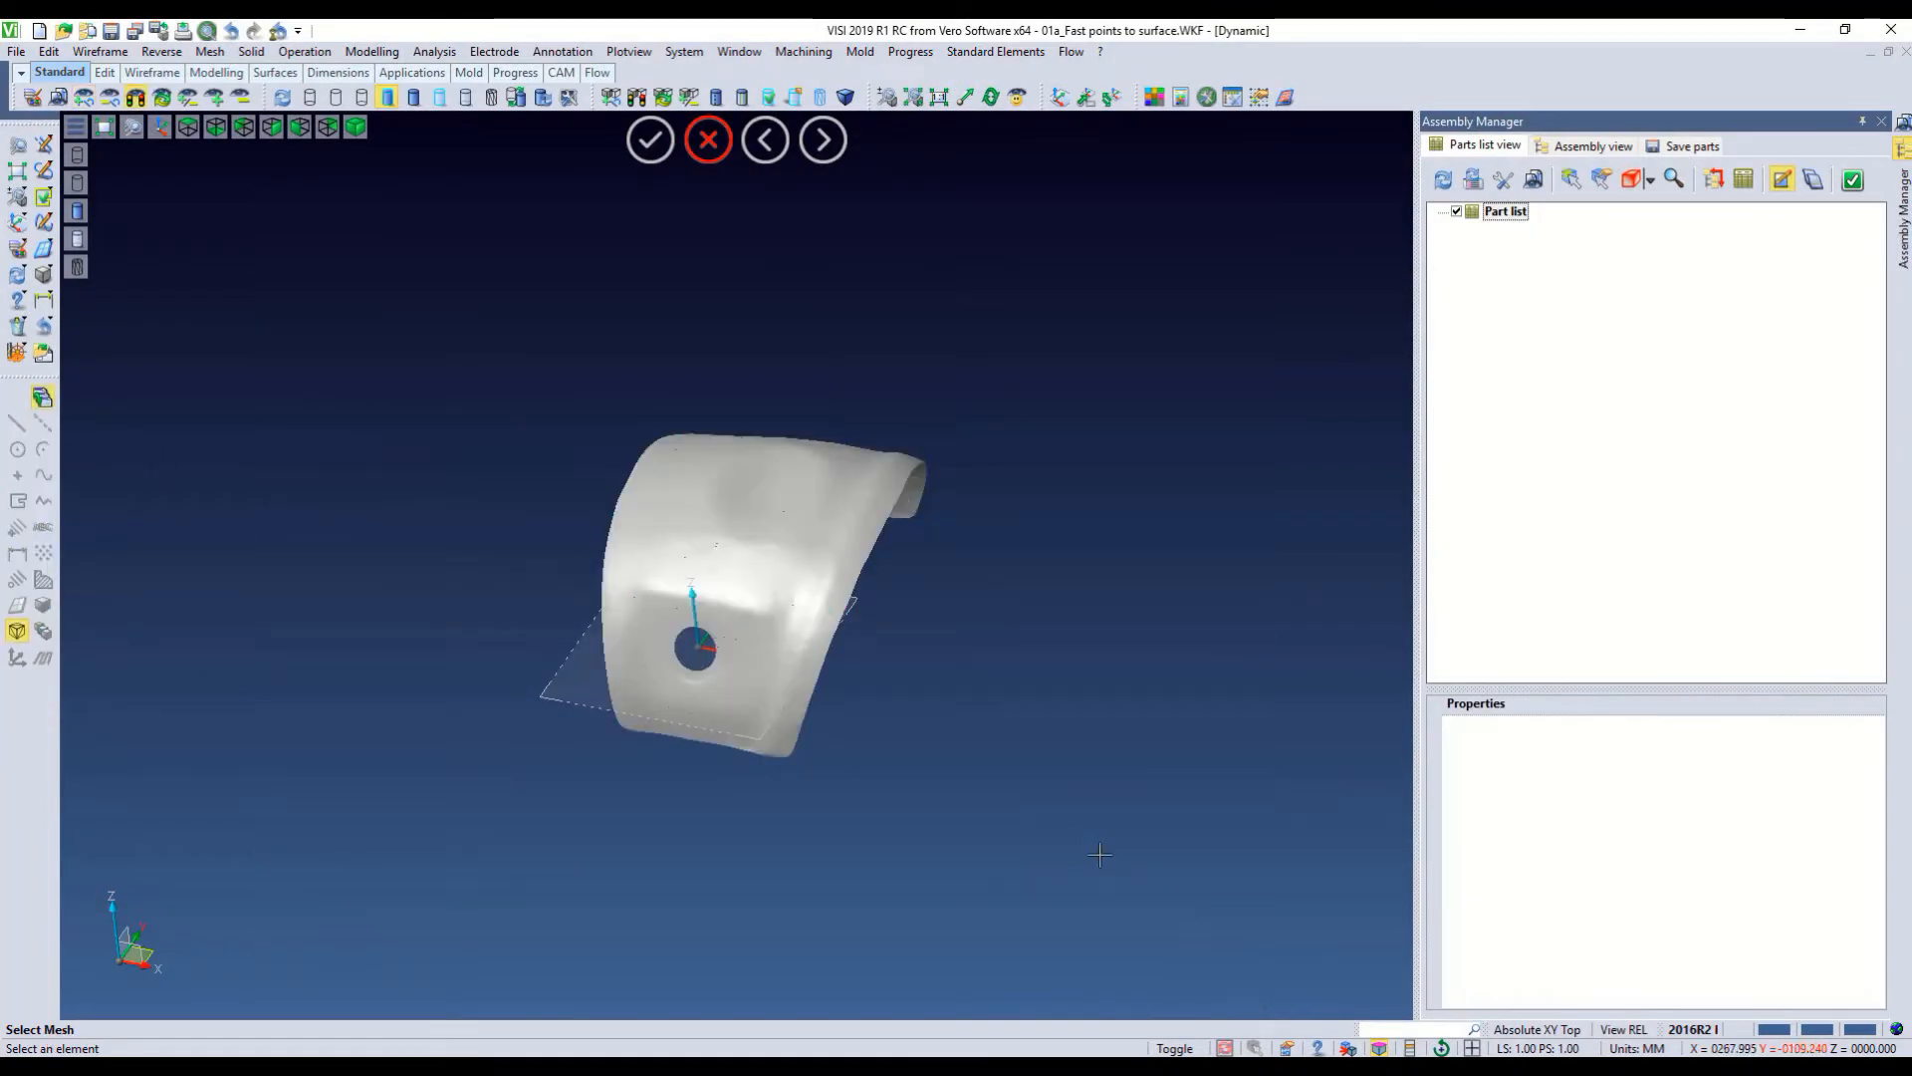
click(413, 97)
middle_drag(726, 478, 637, 651)
scroll(755, 619, up, 4)
scroll(638, 651, down, 3)
click(388, 97)
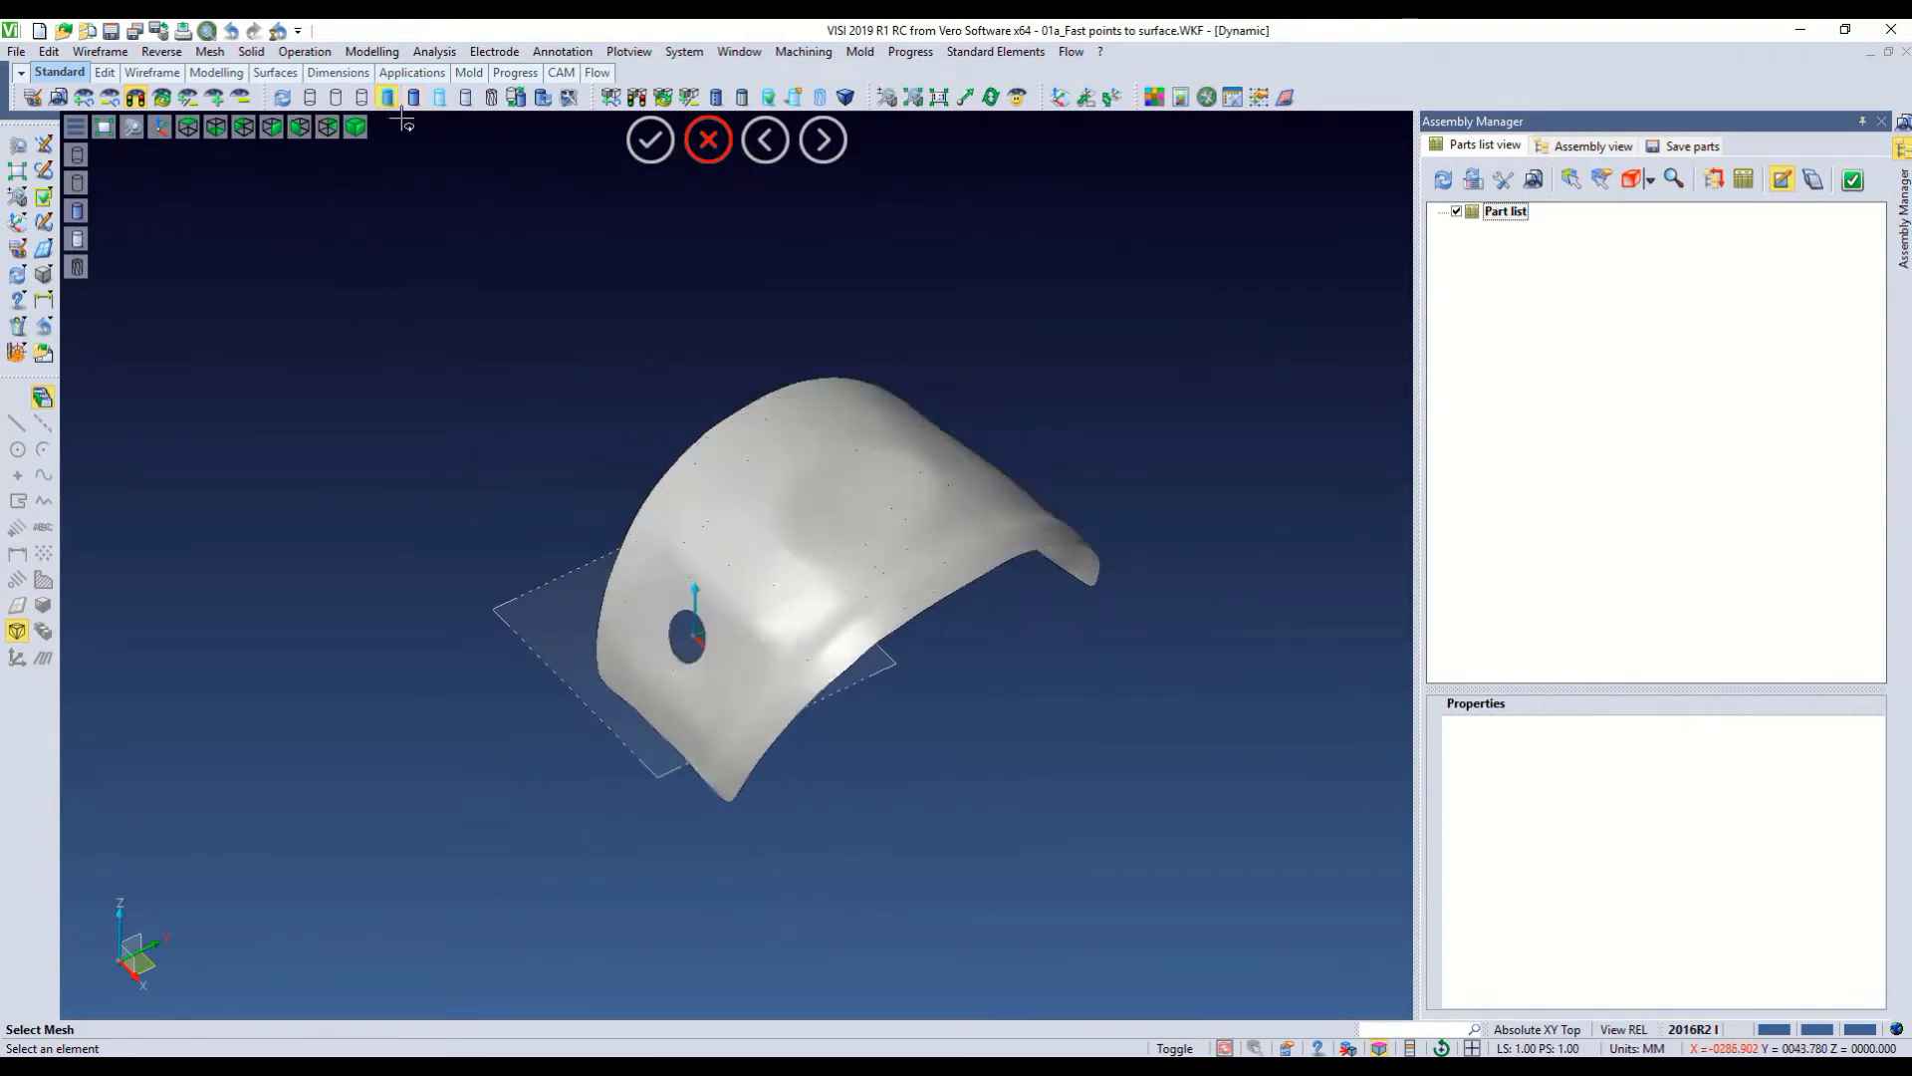
mouse_move(539, 420)
middle_down()
mouse_move(597, 372)
mouse_move(582, 404)
middle_up()
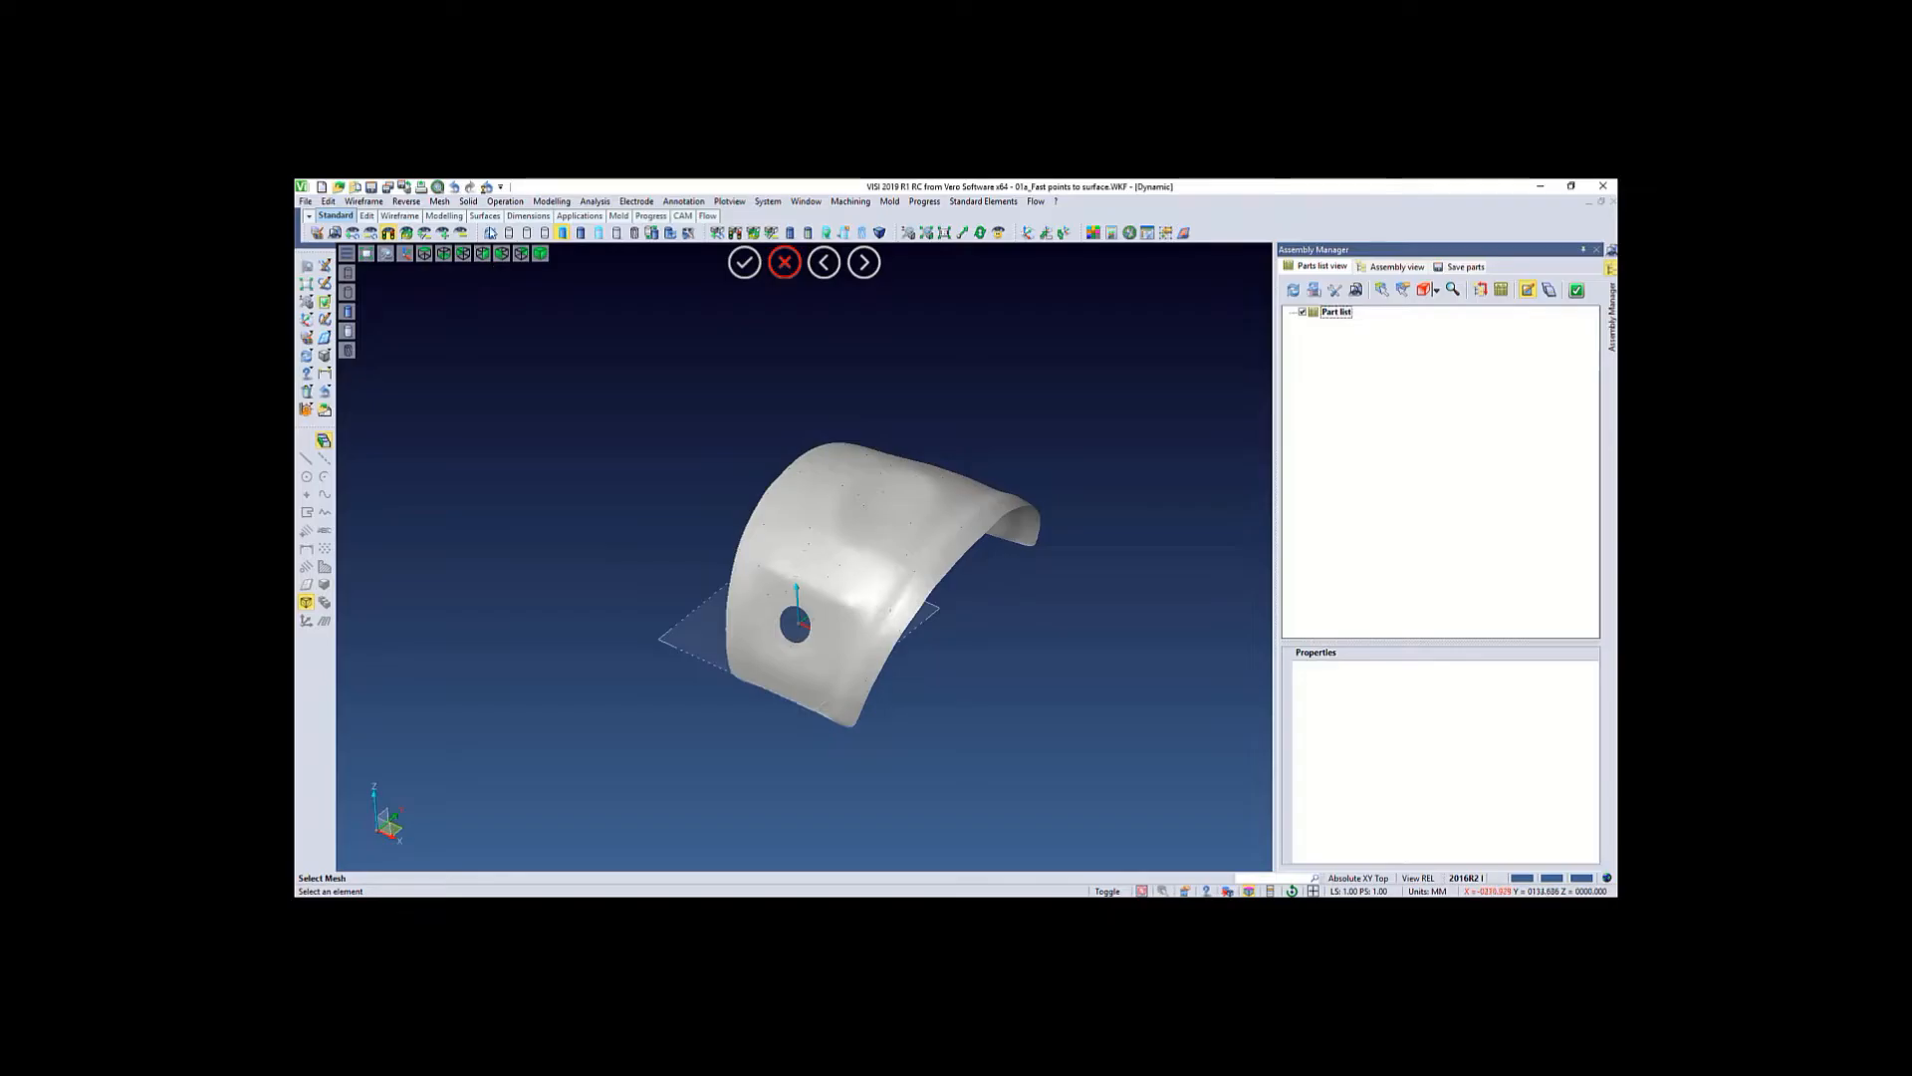
Unite the surface patches of the part, picking one as the target body and all the others as tools
click(304, 52)
click(352, 212)
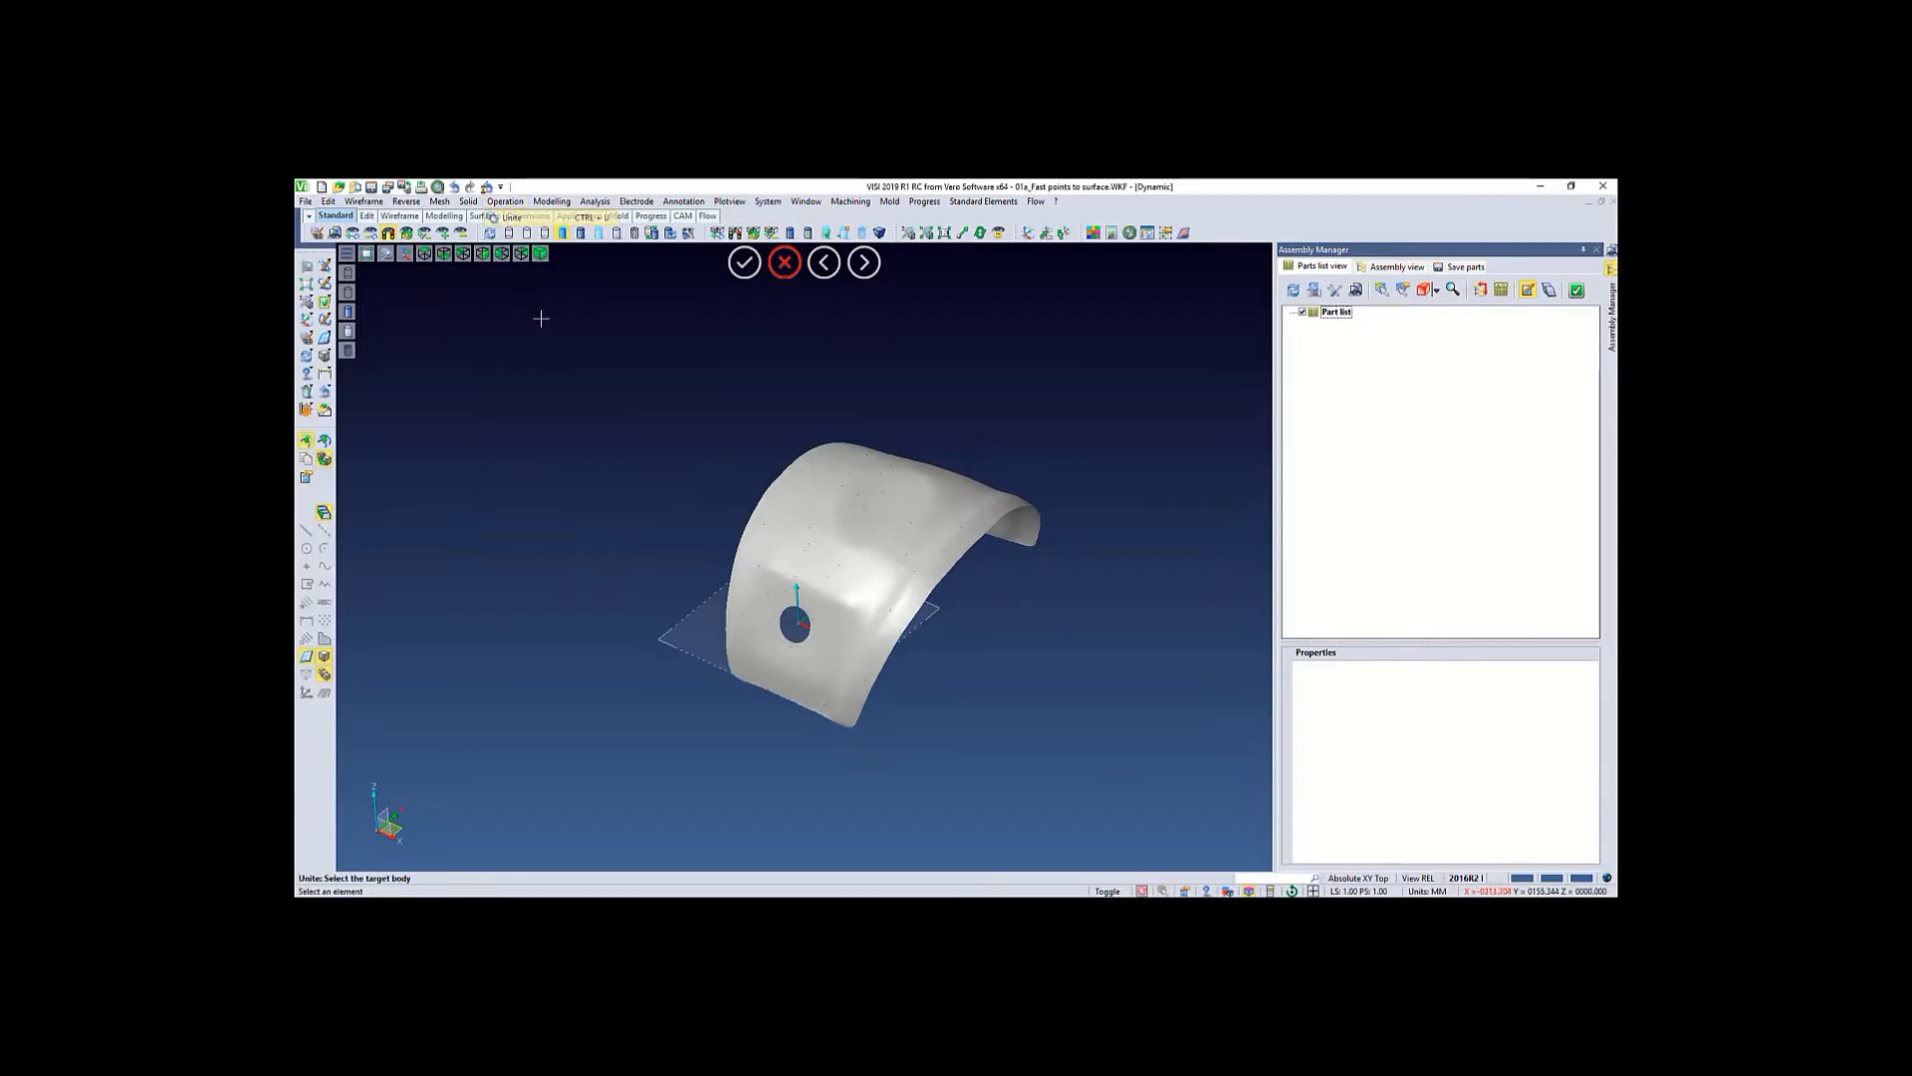
click(747, 655)
drag(536, 305, 1162, 837)
right_click(1162, 837)
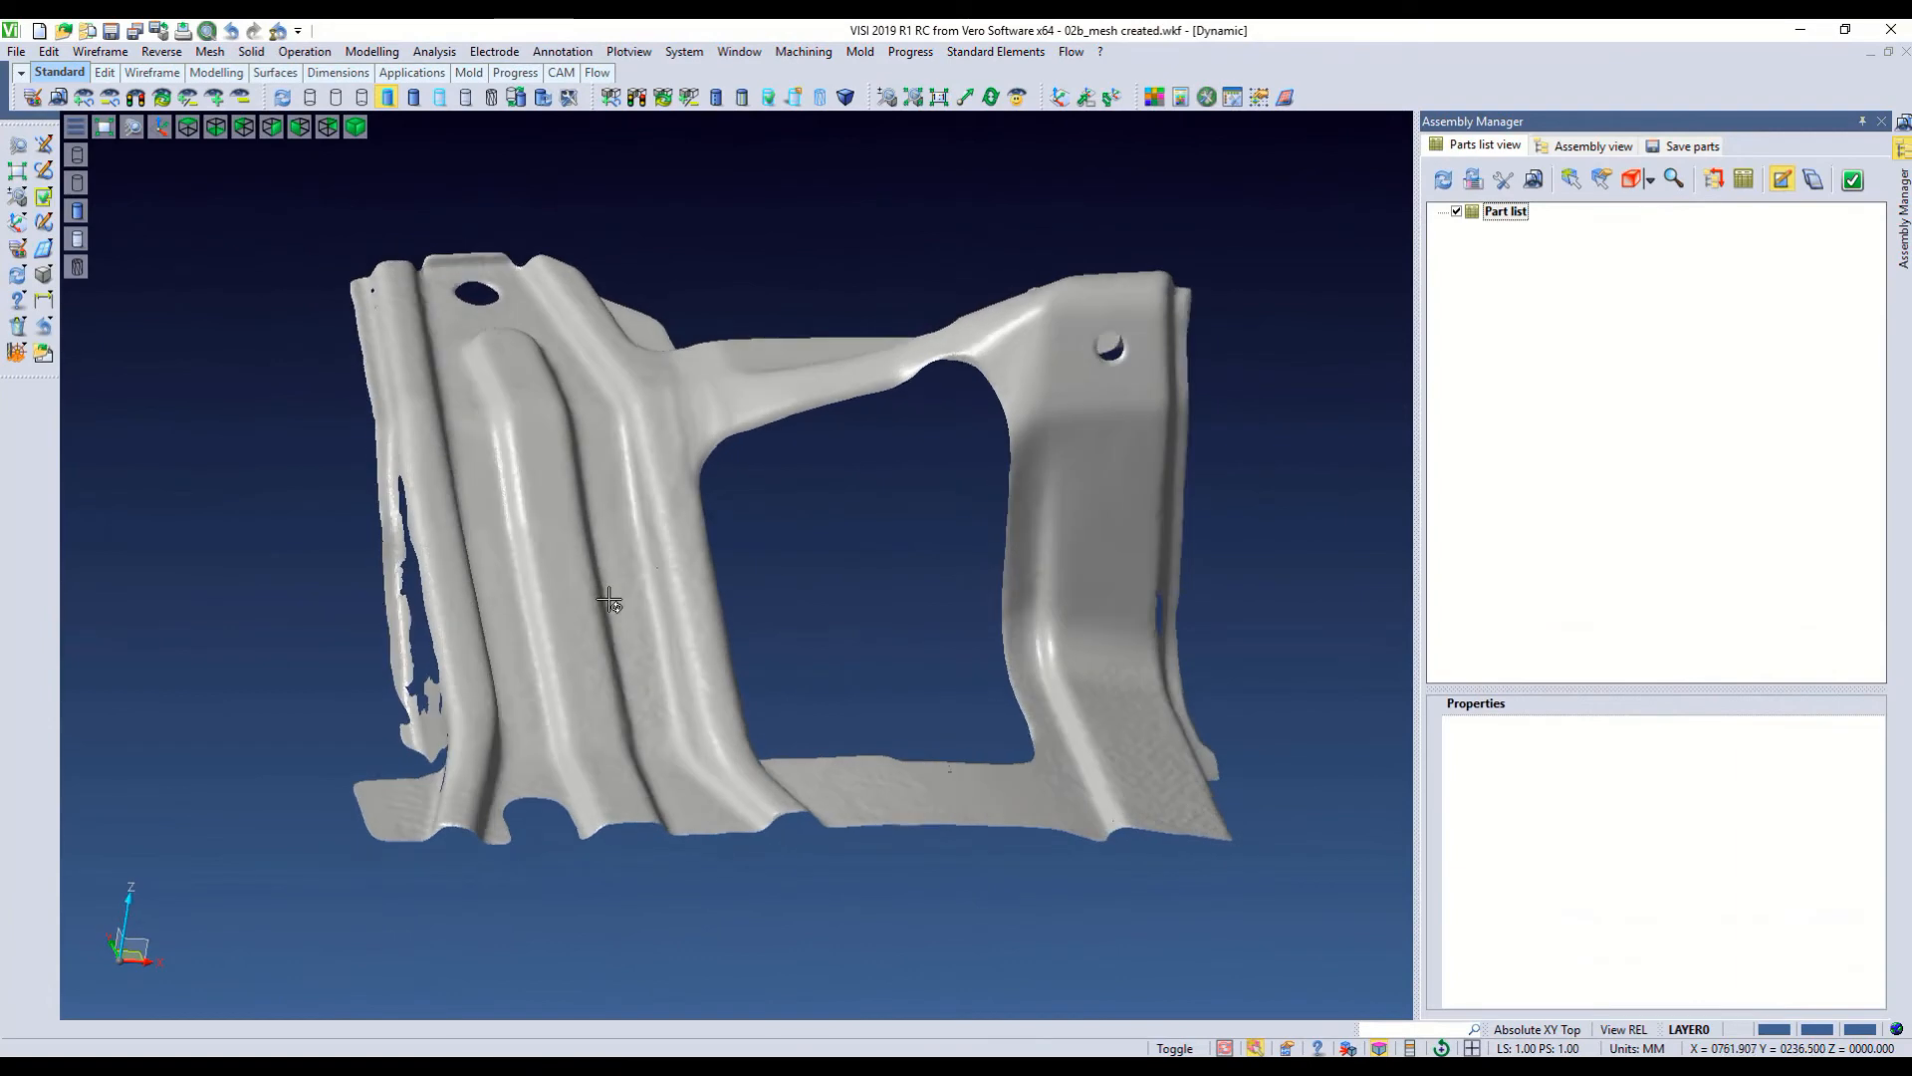
Start Fill Gaps on the sheet metal bracket mesh and select all of its gap boundaries with a window
mouse_move(609, 599)
middle_down()
mouse_move(647, 588)
mouse_move(605, 620)
middle_up()
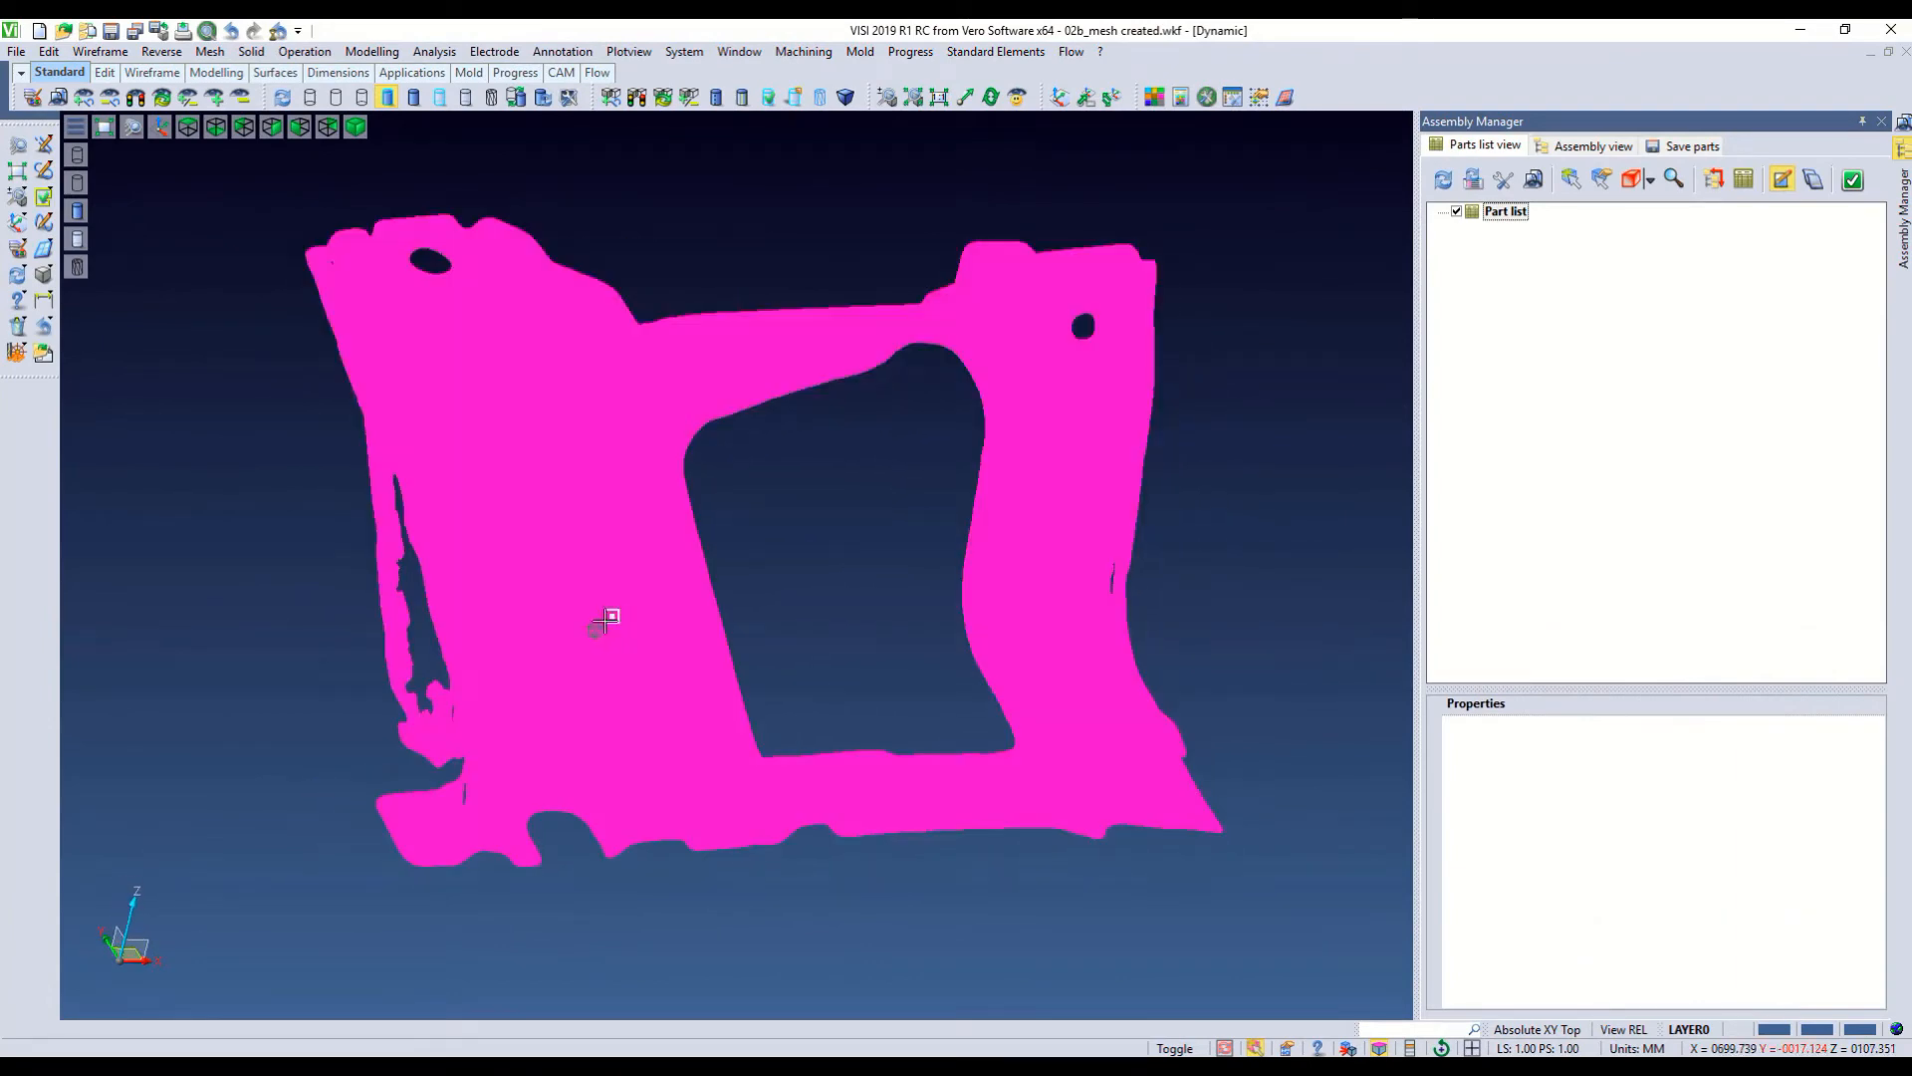
click(155, 54)
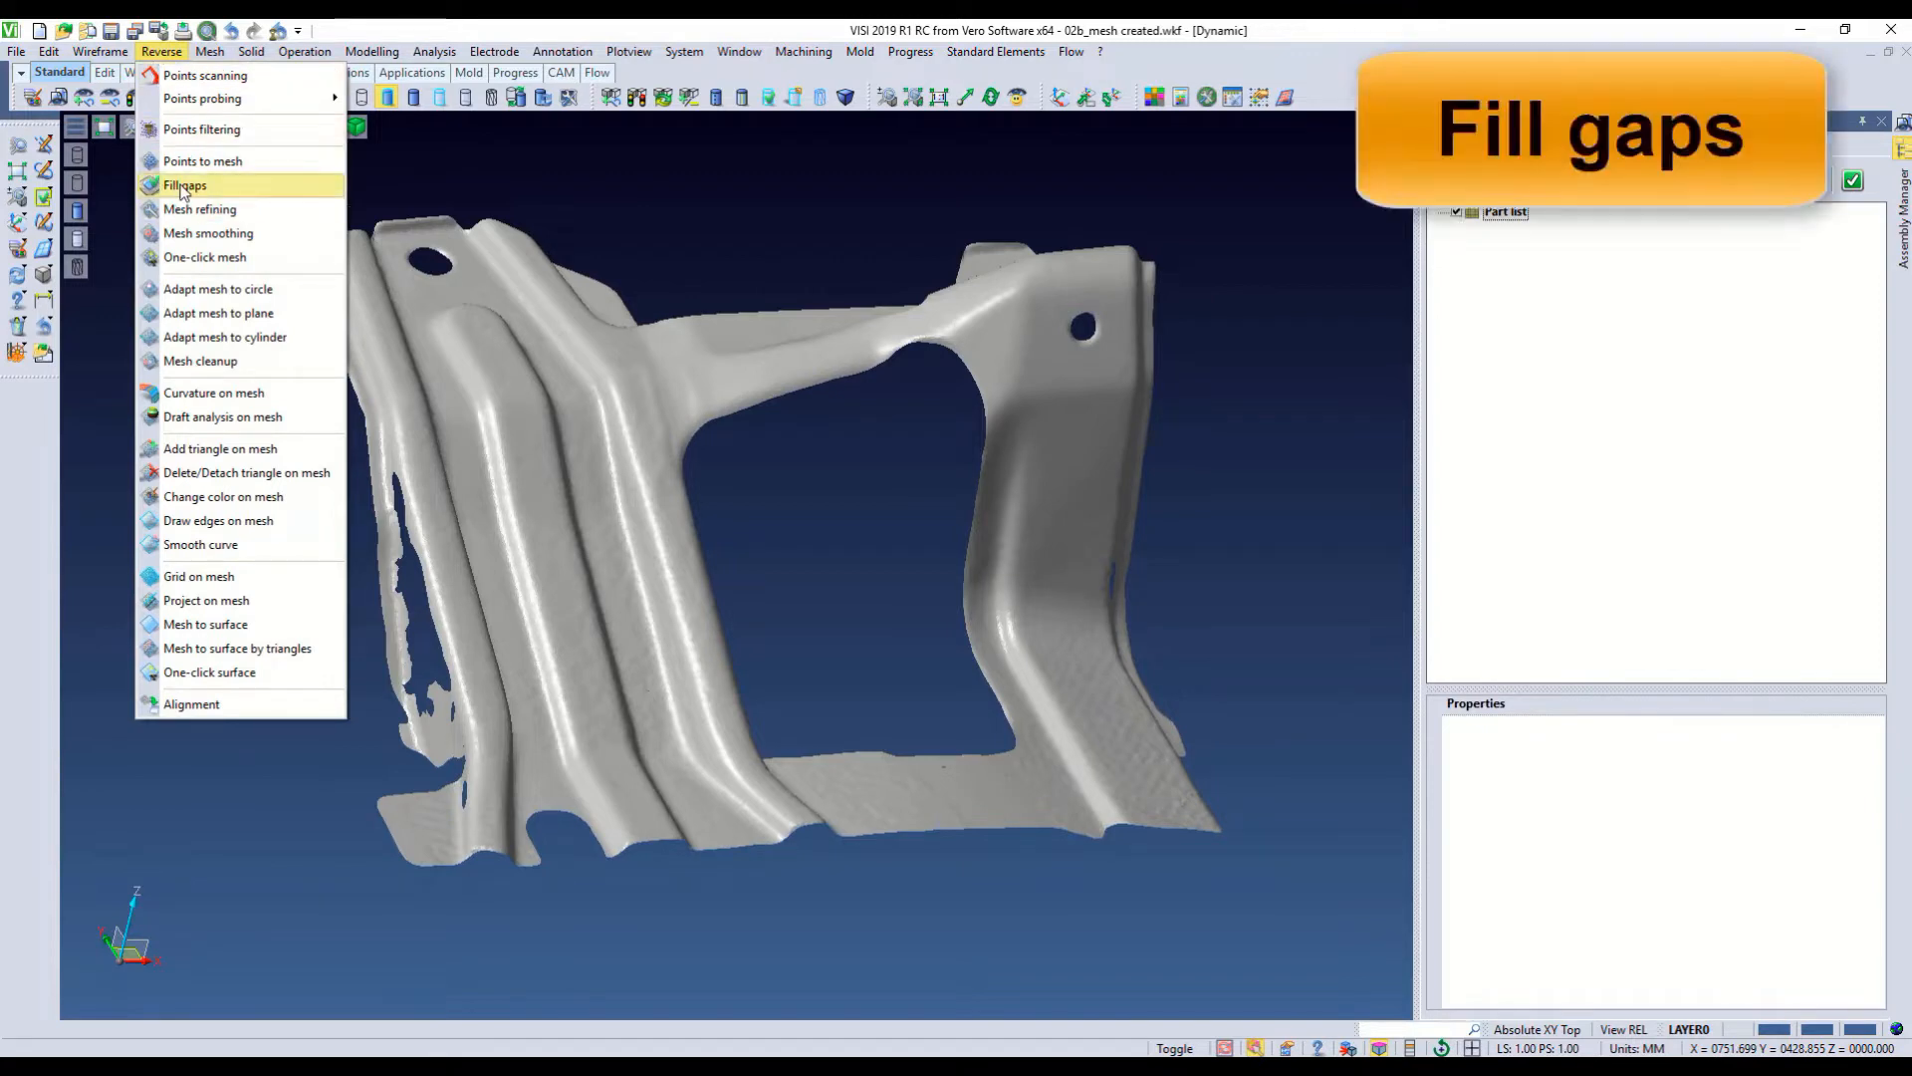
click(182, 189)
click(555, 423)
scroll(499, 450, down, 5)
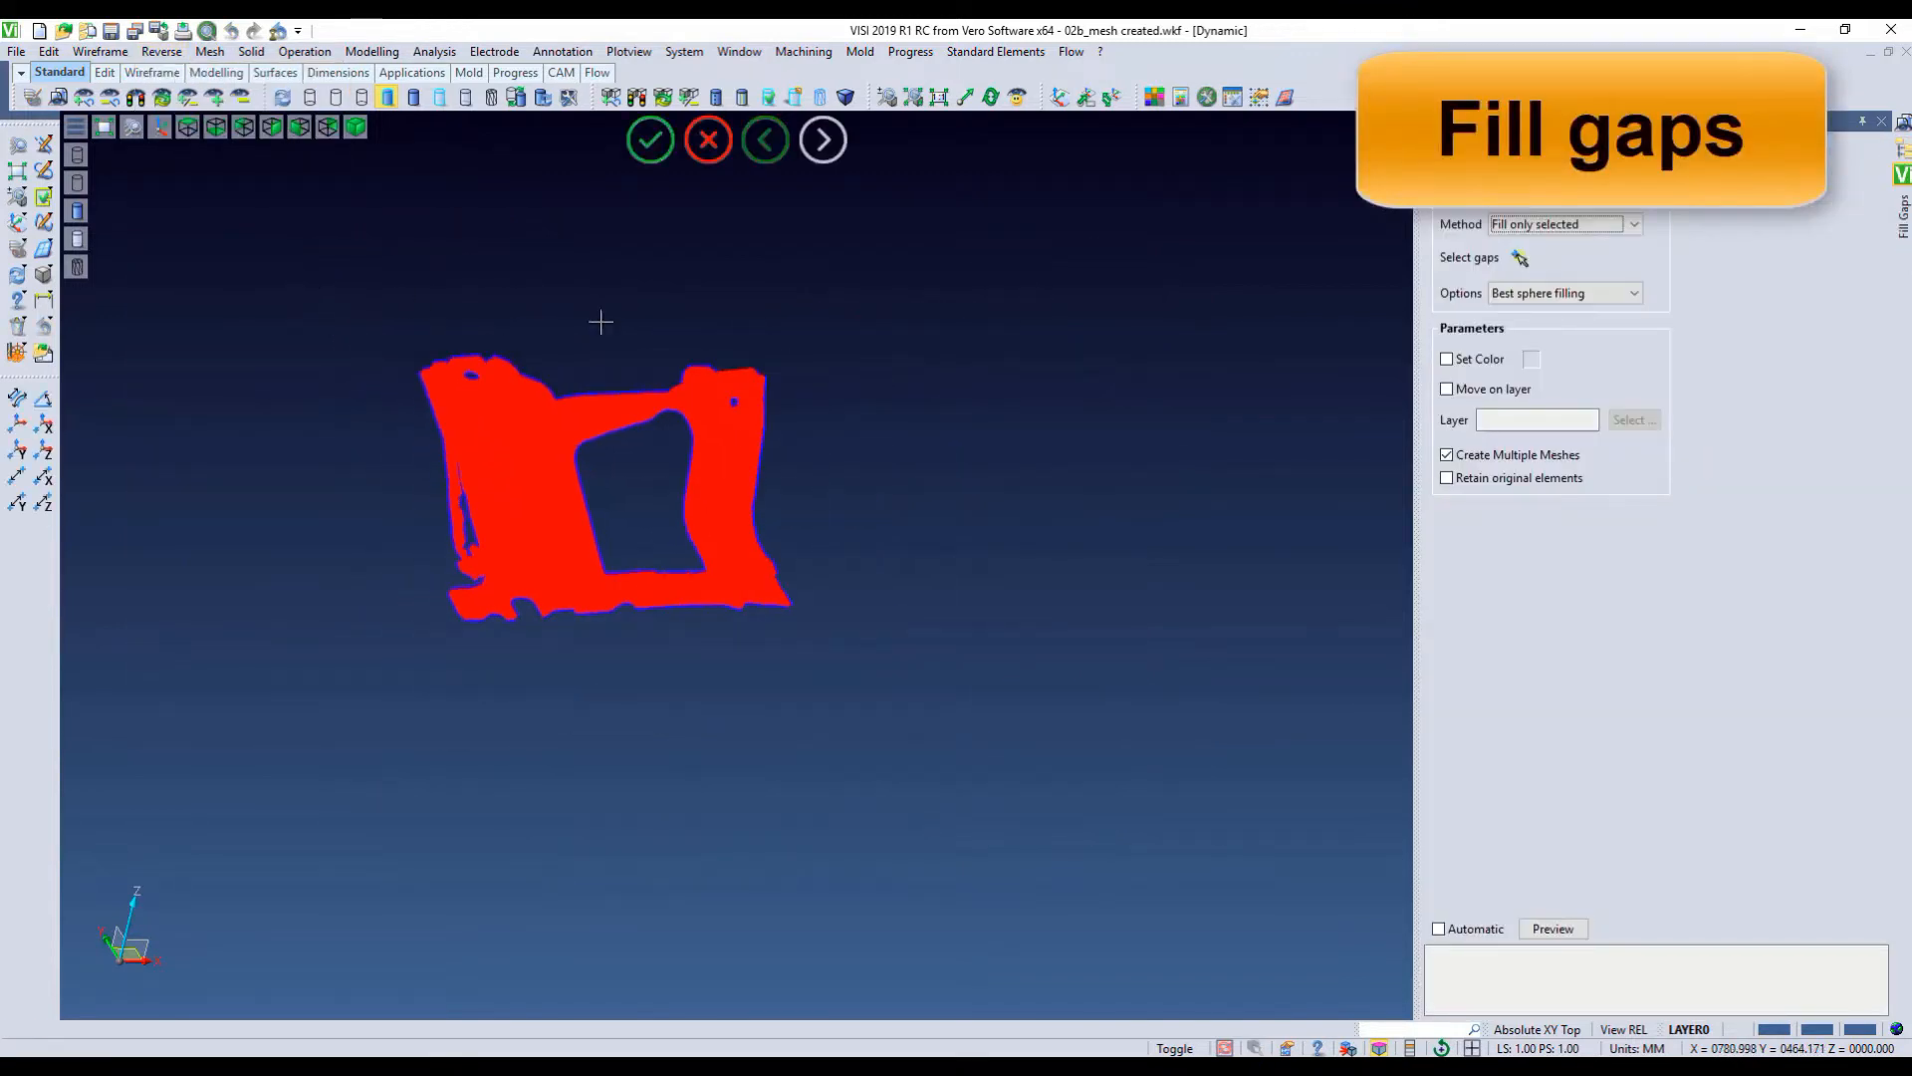
click(1518, 259)
drag(284, 256, 1118, 884)
scroll(457, 568, up, 6)
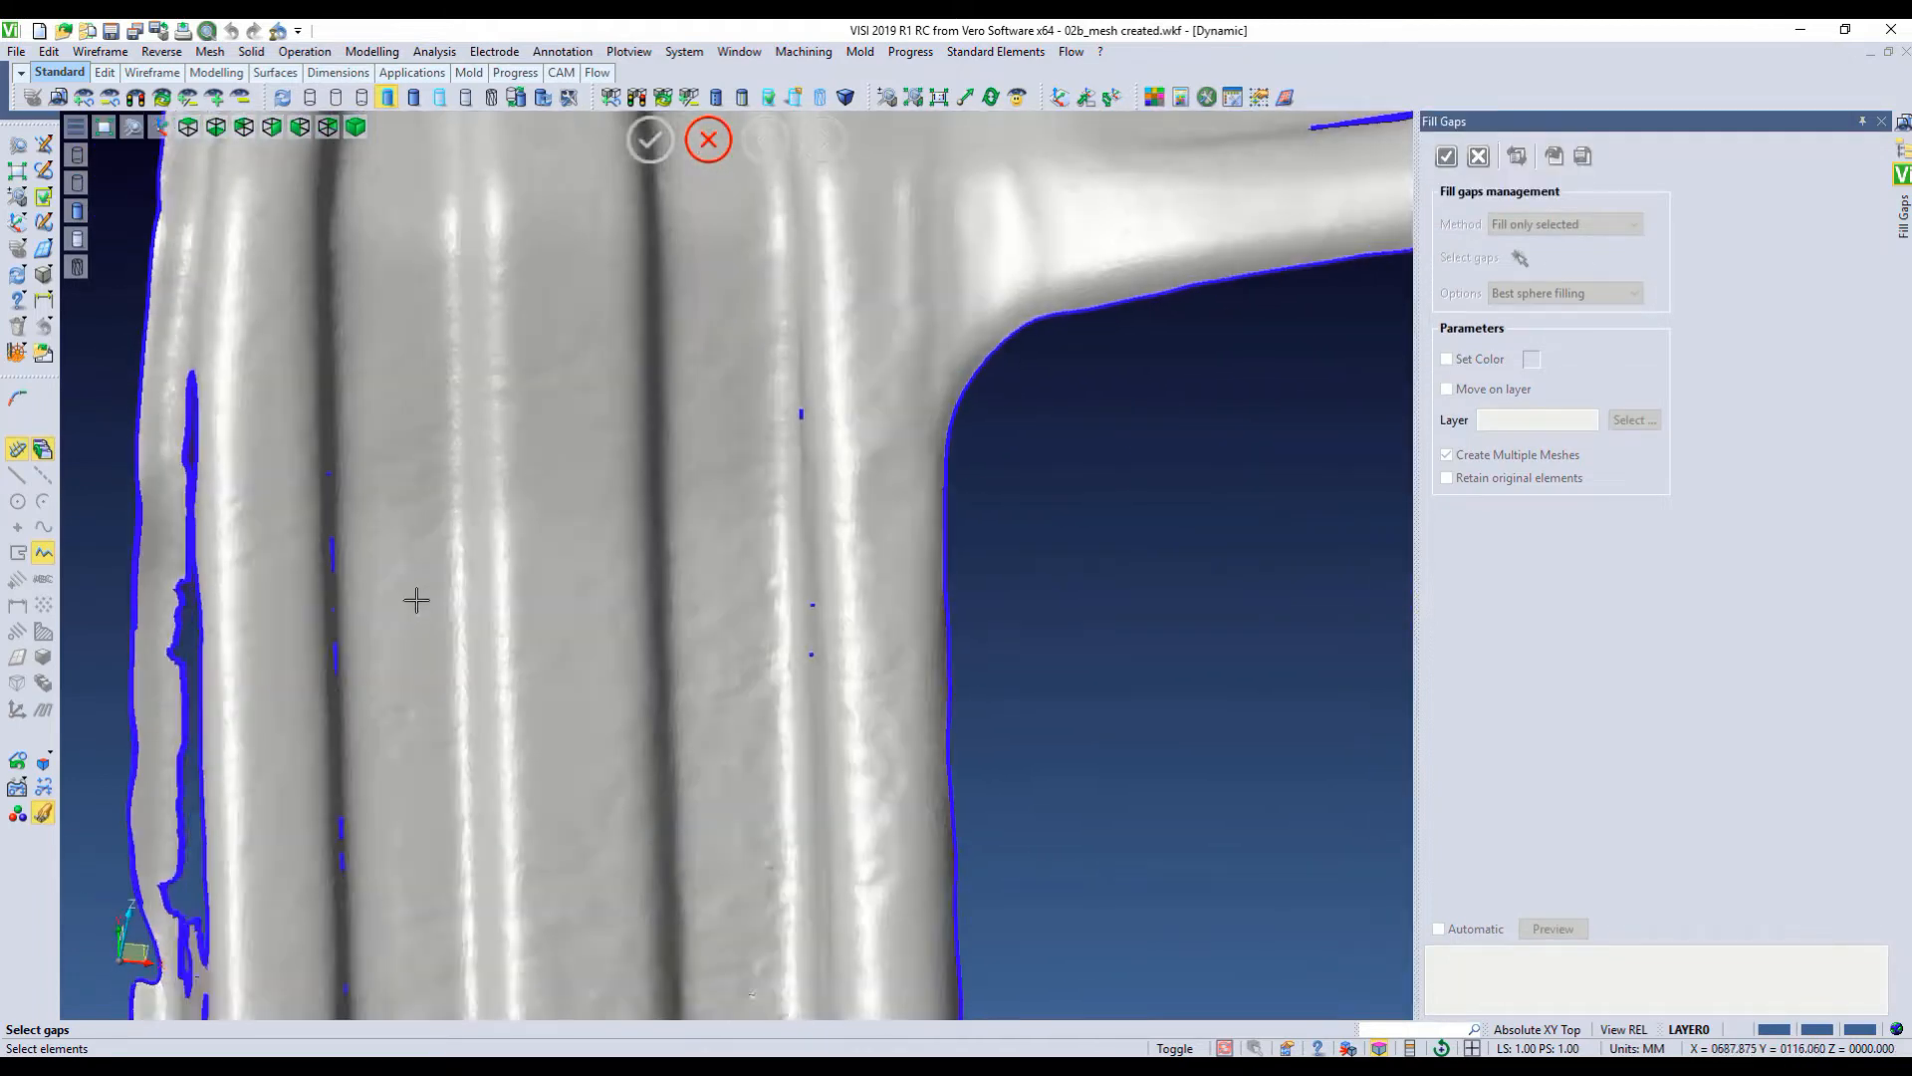
scroll(416, 598, down, 6)
drag(248, 295, 1061, 930)
Exclude the outer border, the large opening and the three round holes from the gap selection and confirm it
click(578, 793)
scroll(468, 453, up, 4)
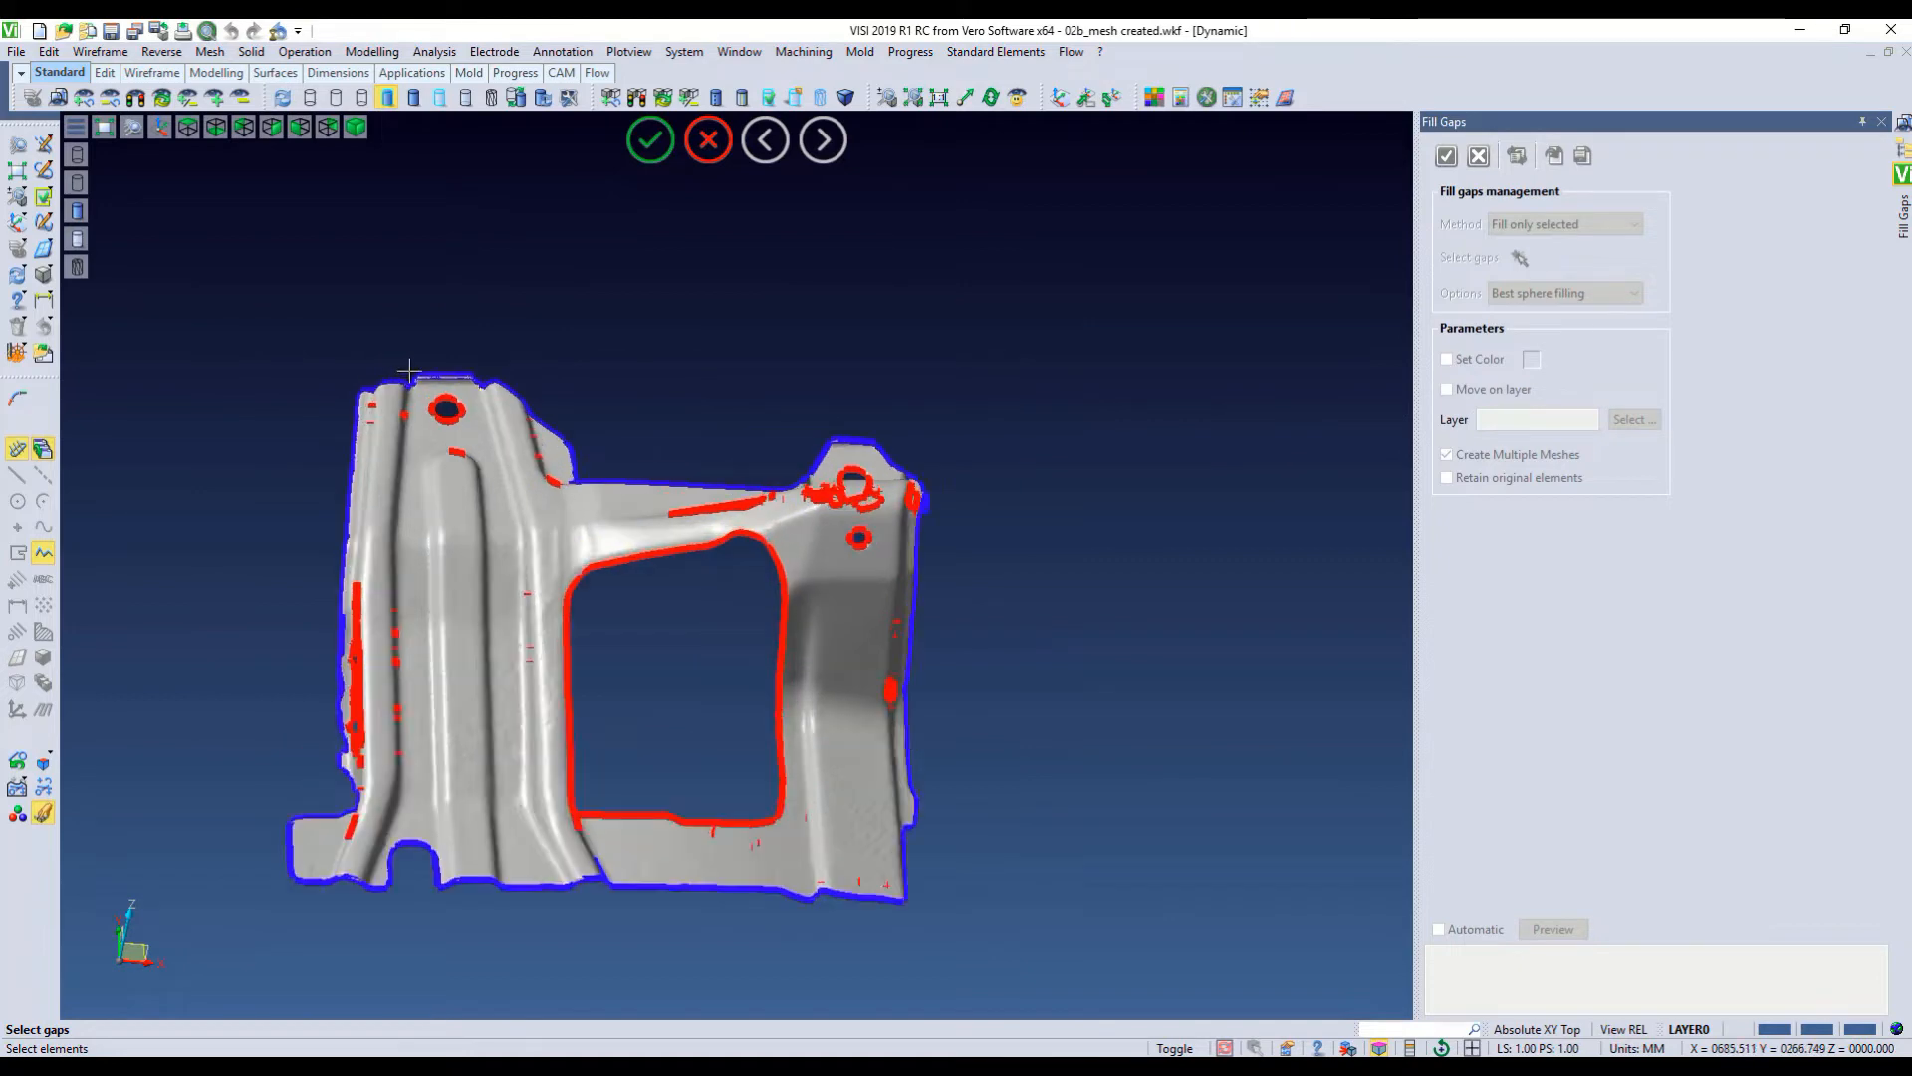
click(473, 461)
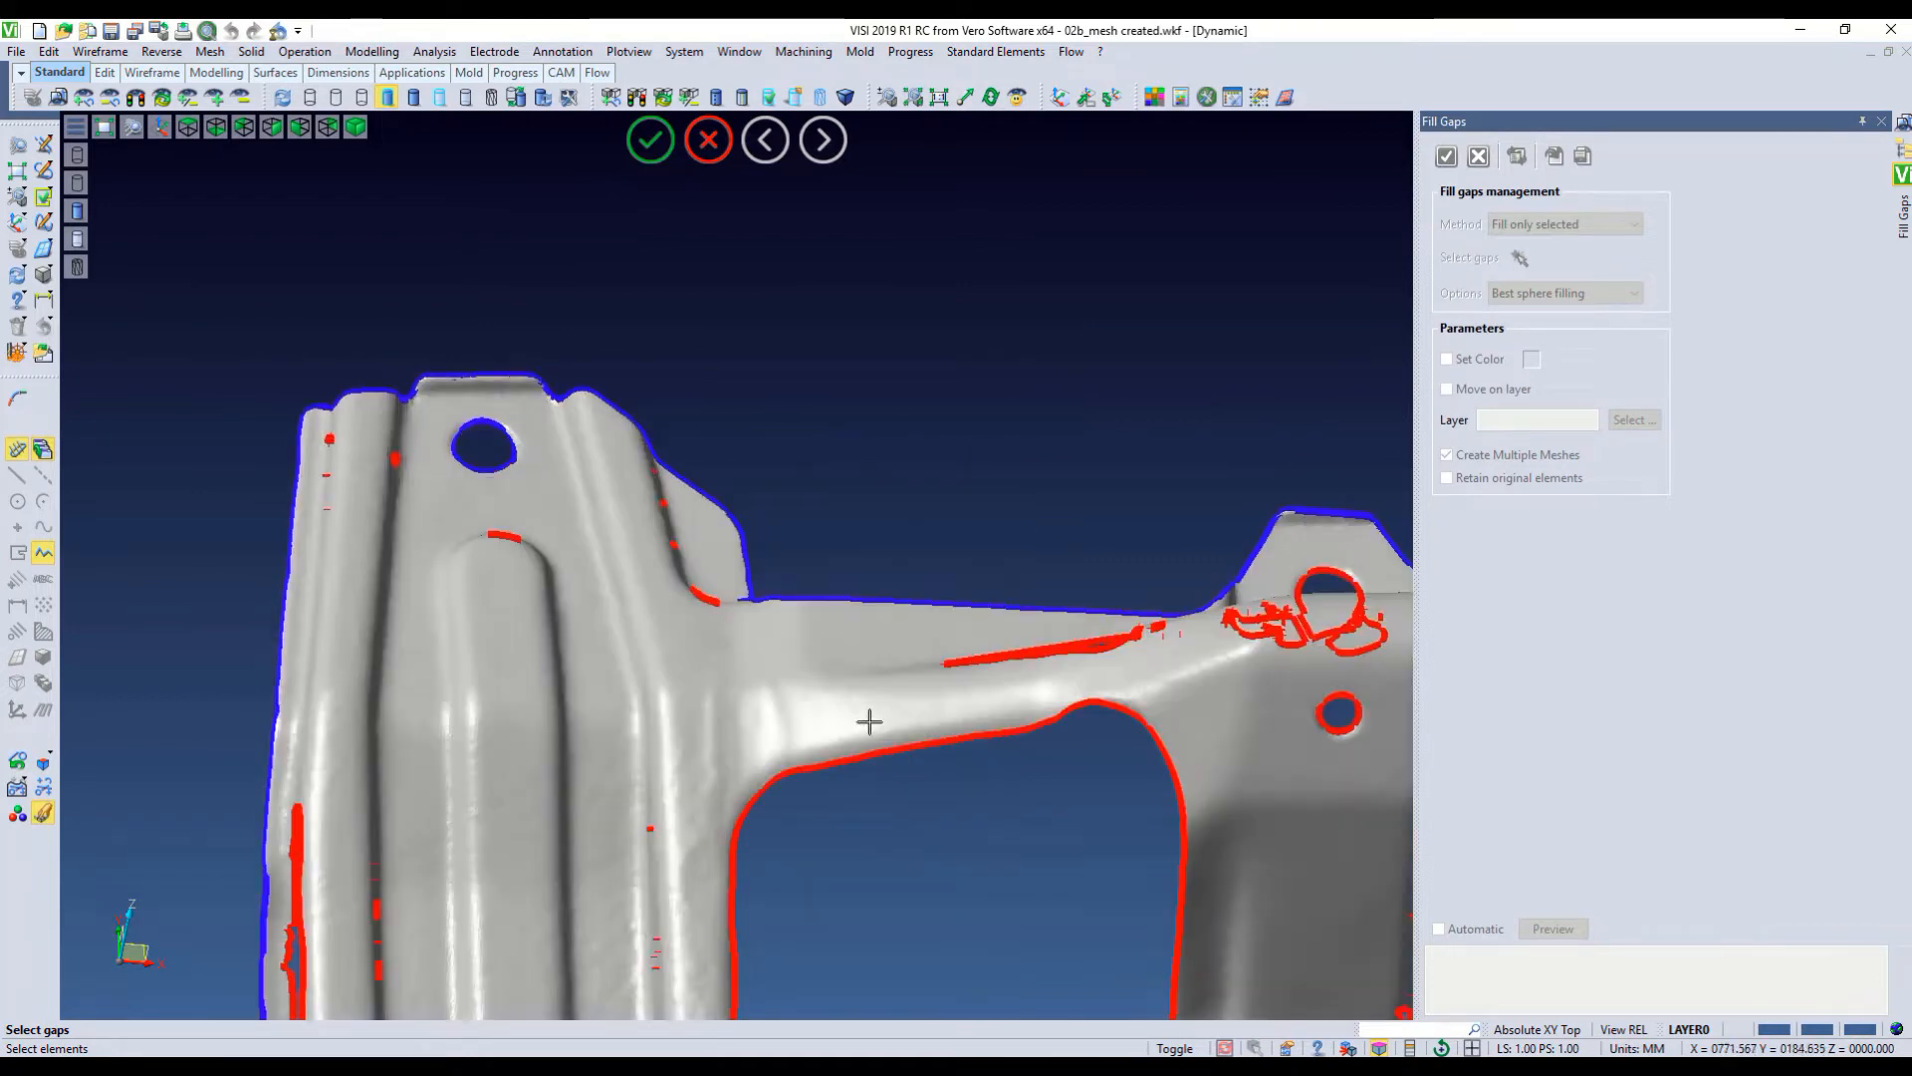
click(1159, 709)
click(1321, 723)
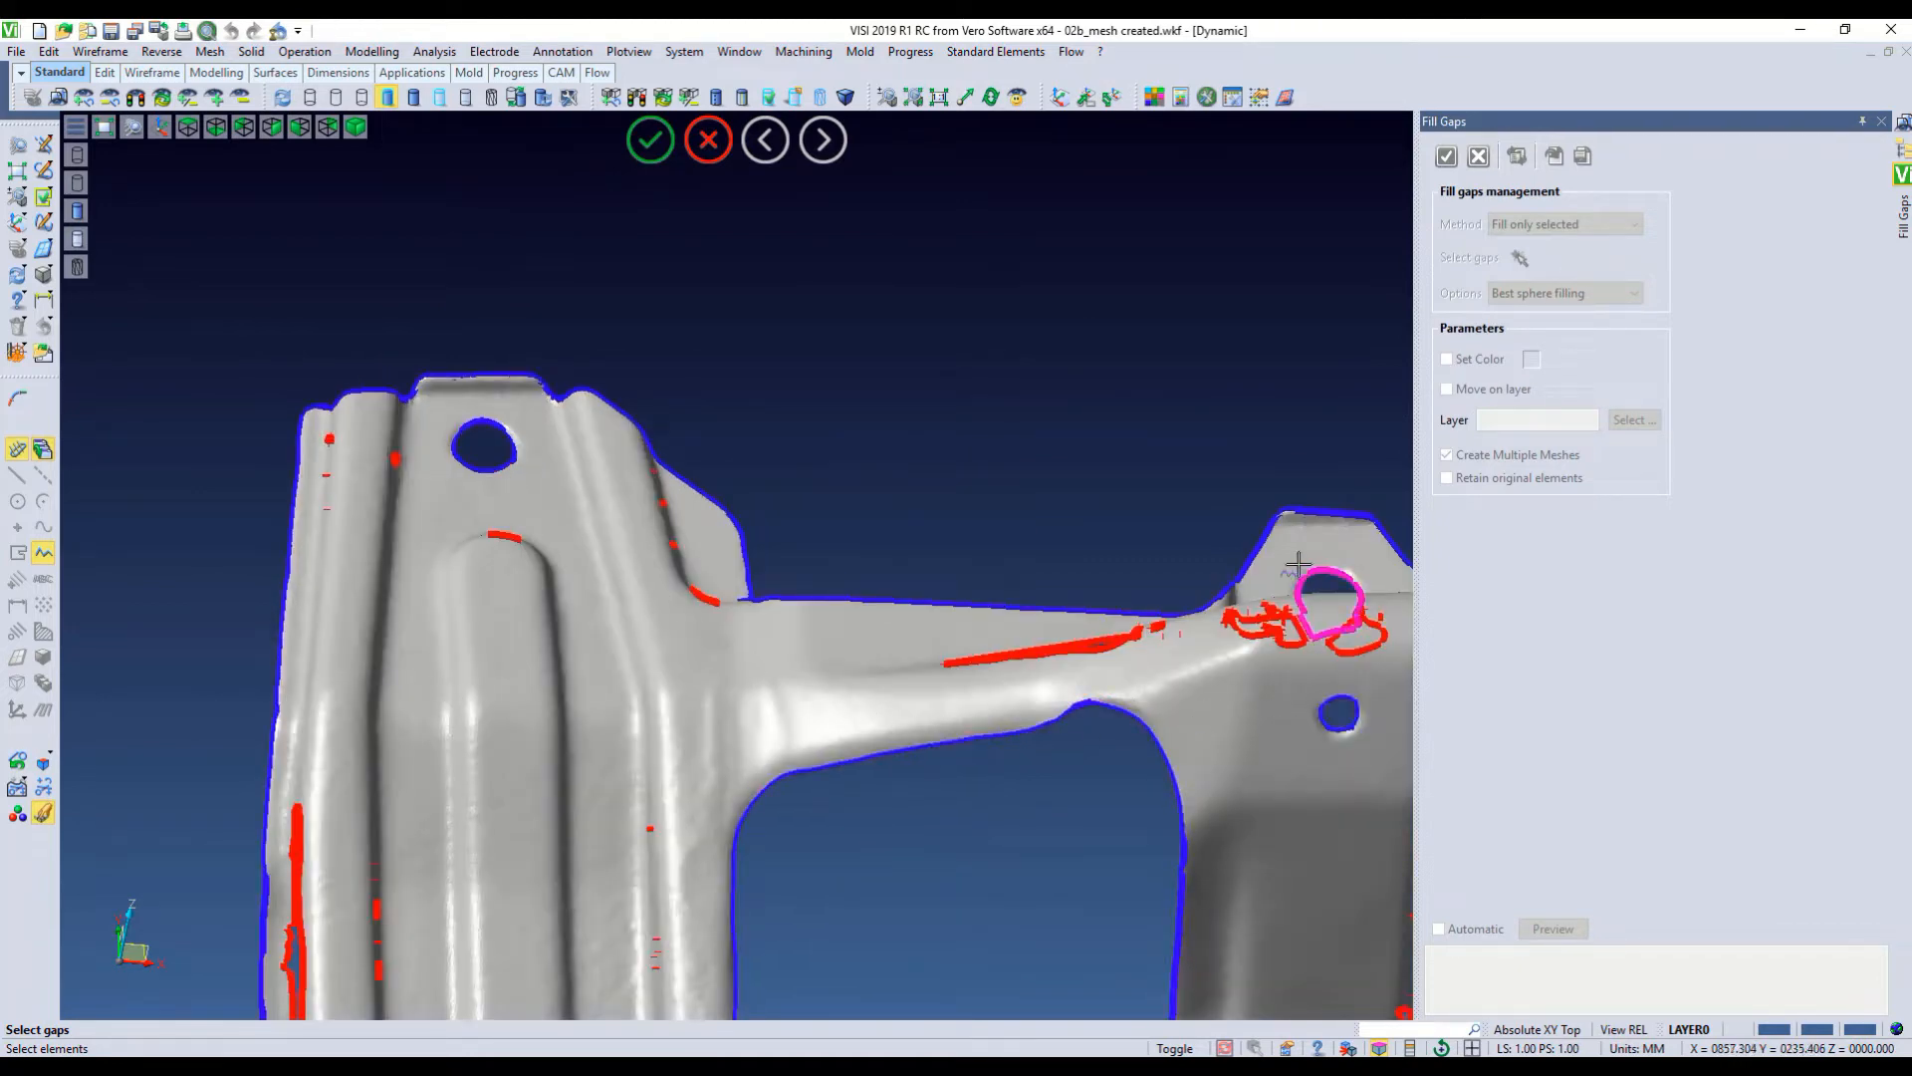
click(1299, 564)
right_click(850, 436)
scroll(781, 446, down, 4)
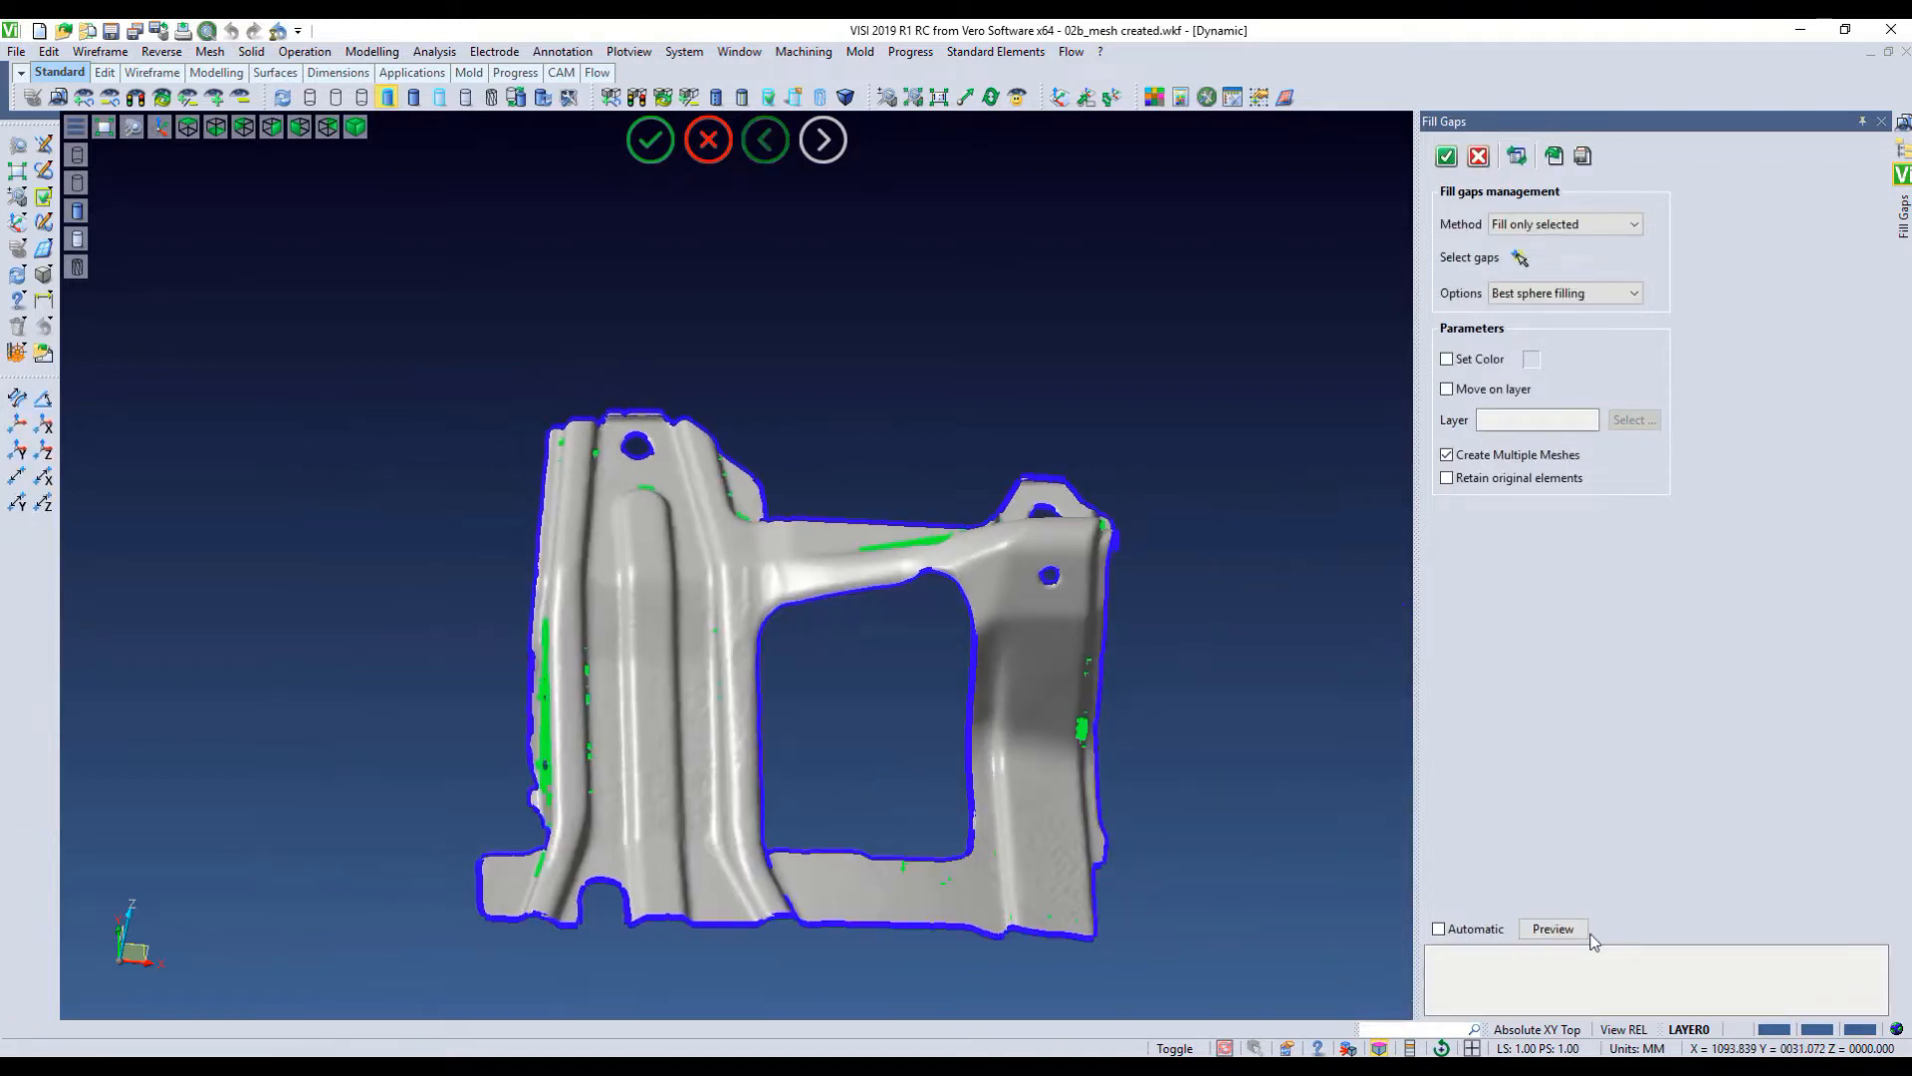
Preview the filling of the selected gaps and inspect the filled areas along the bracket's ribs and side flange
click(1553, 928)
scroll(558, 737, up, 6)
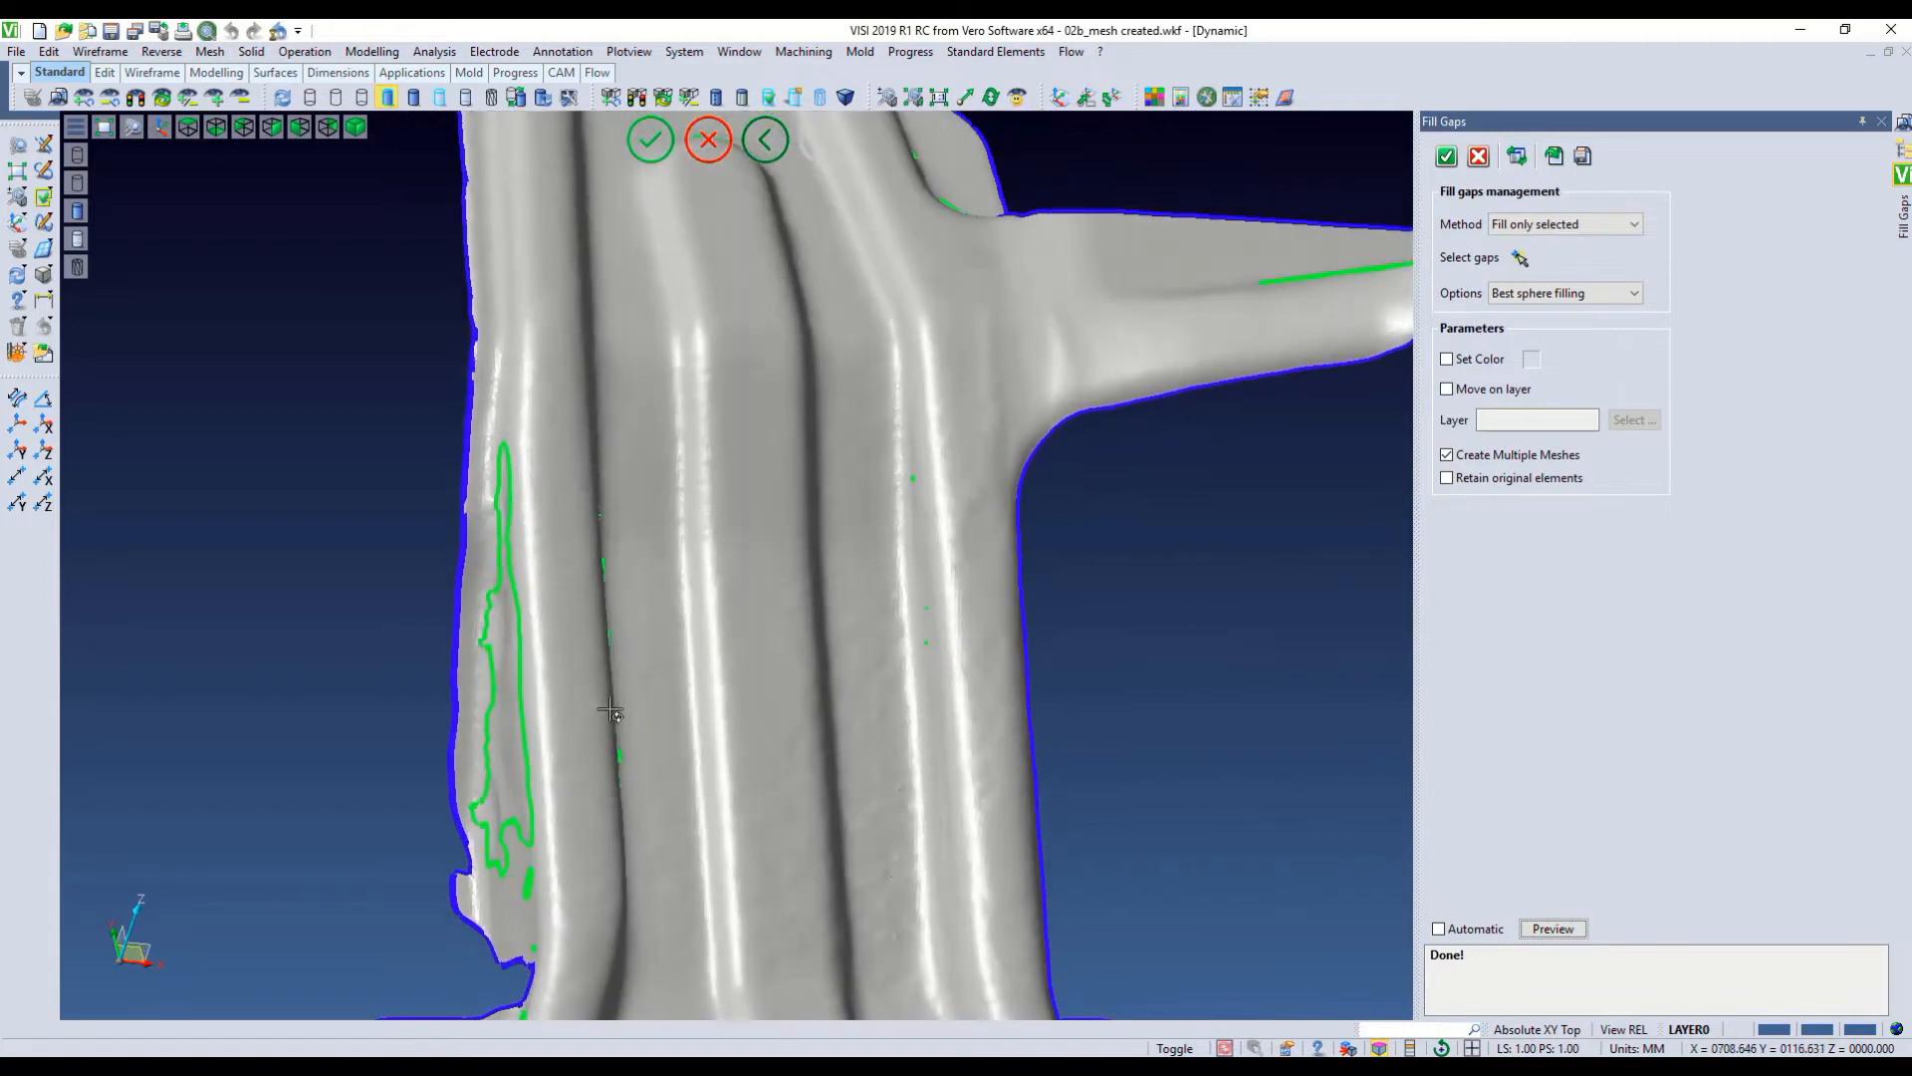
scroll(610, 710, down, 7)
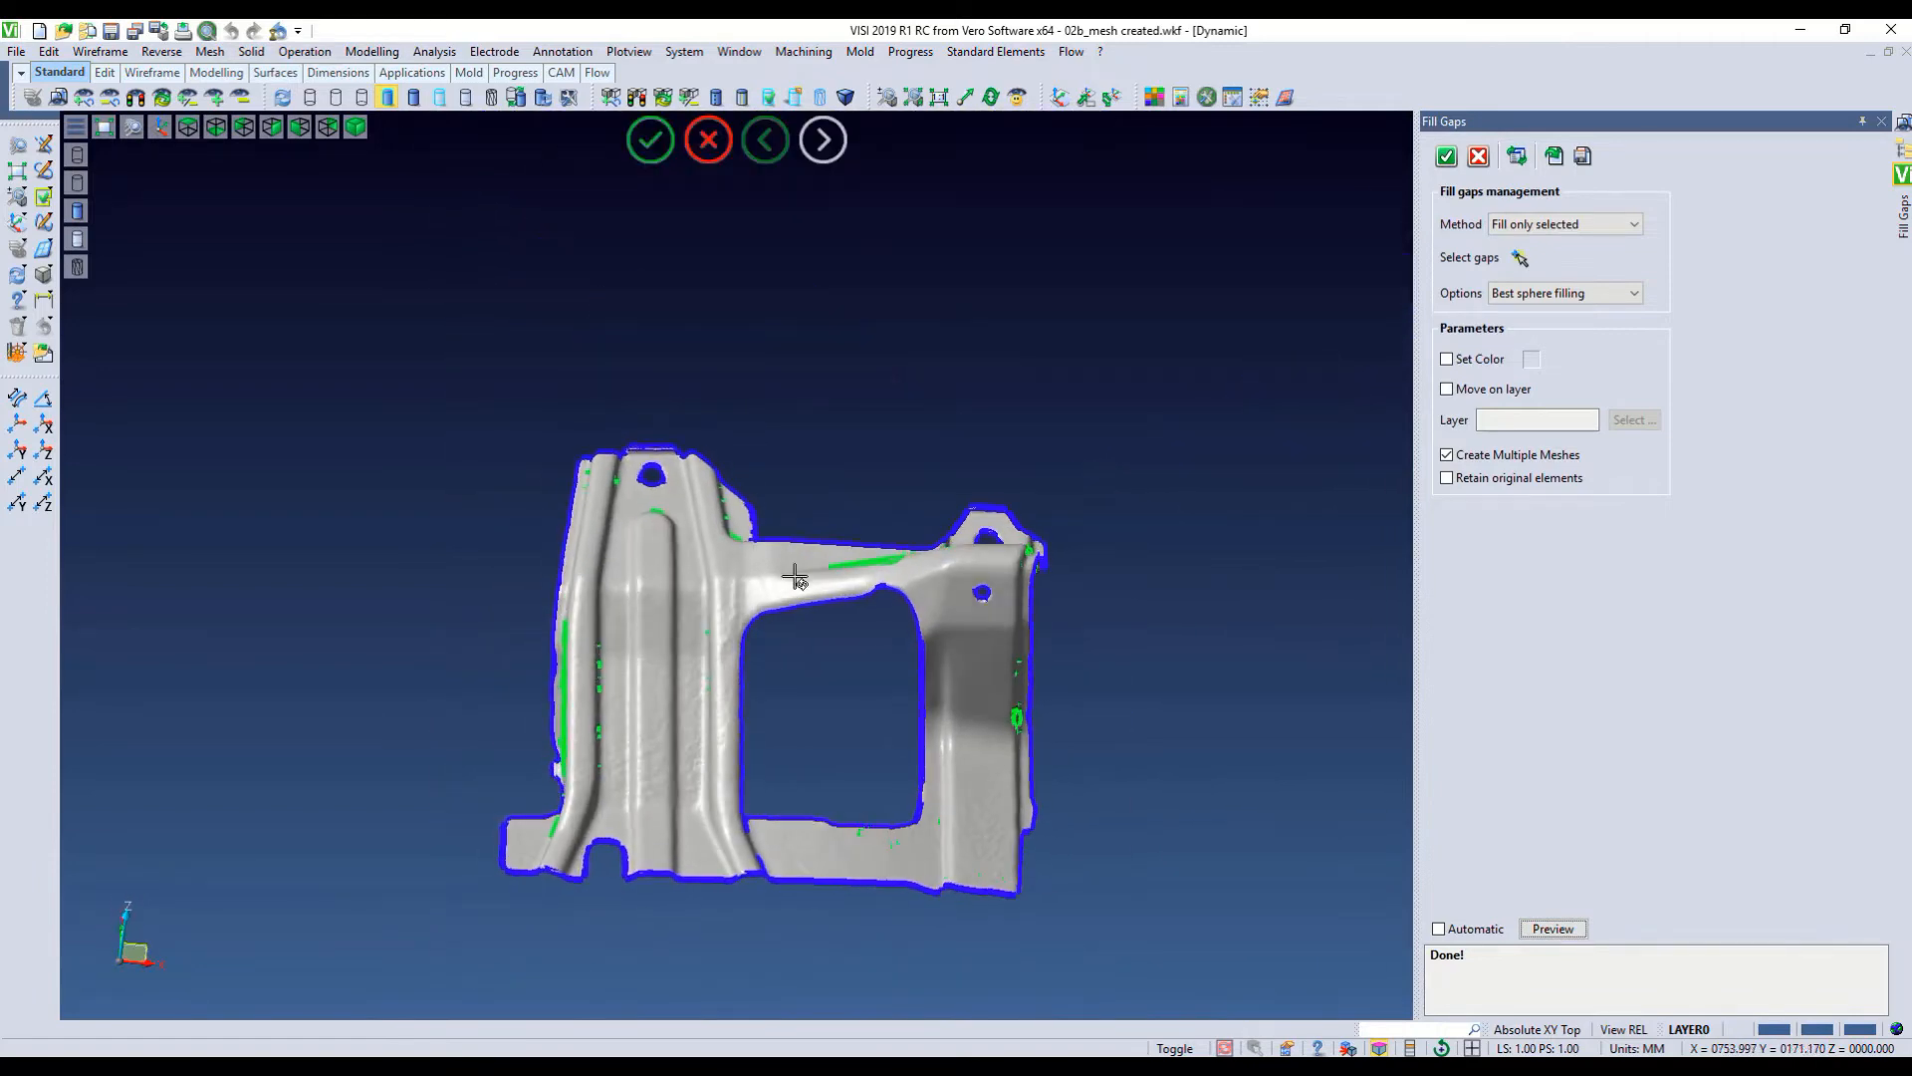
Check the filled gaps on the bracket's ribs and side flanges from several angles and apply the gap filling
middle_drag(795, 576, 662, 608)
scroll(887, 725, up, 6)
scroll(787, 695, down, 3)
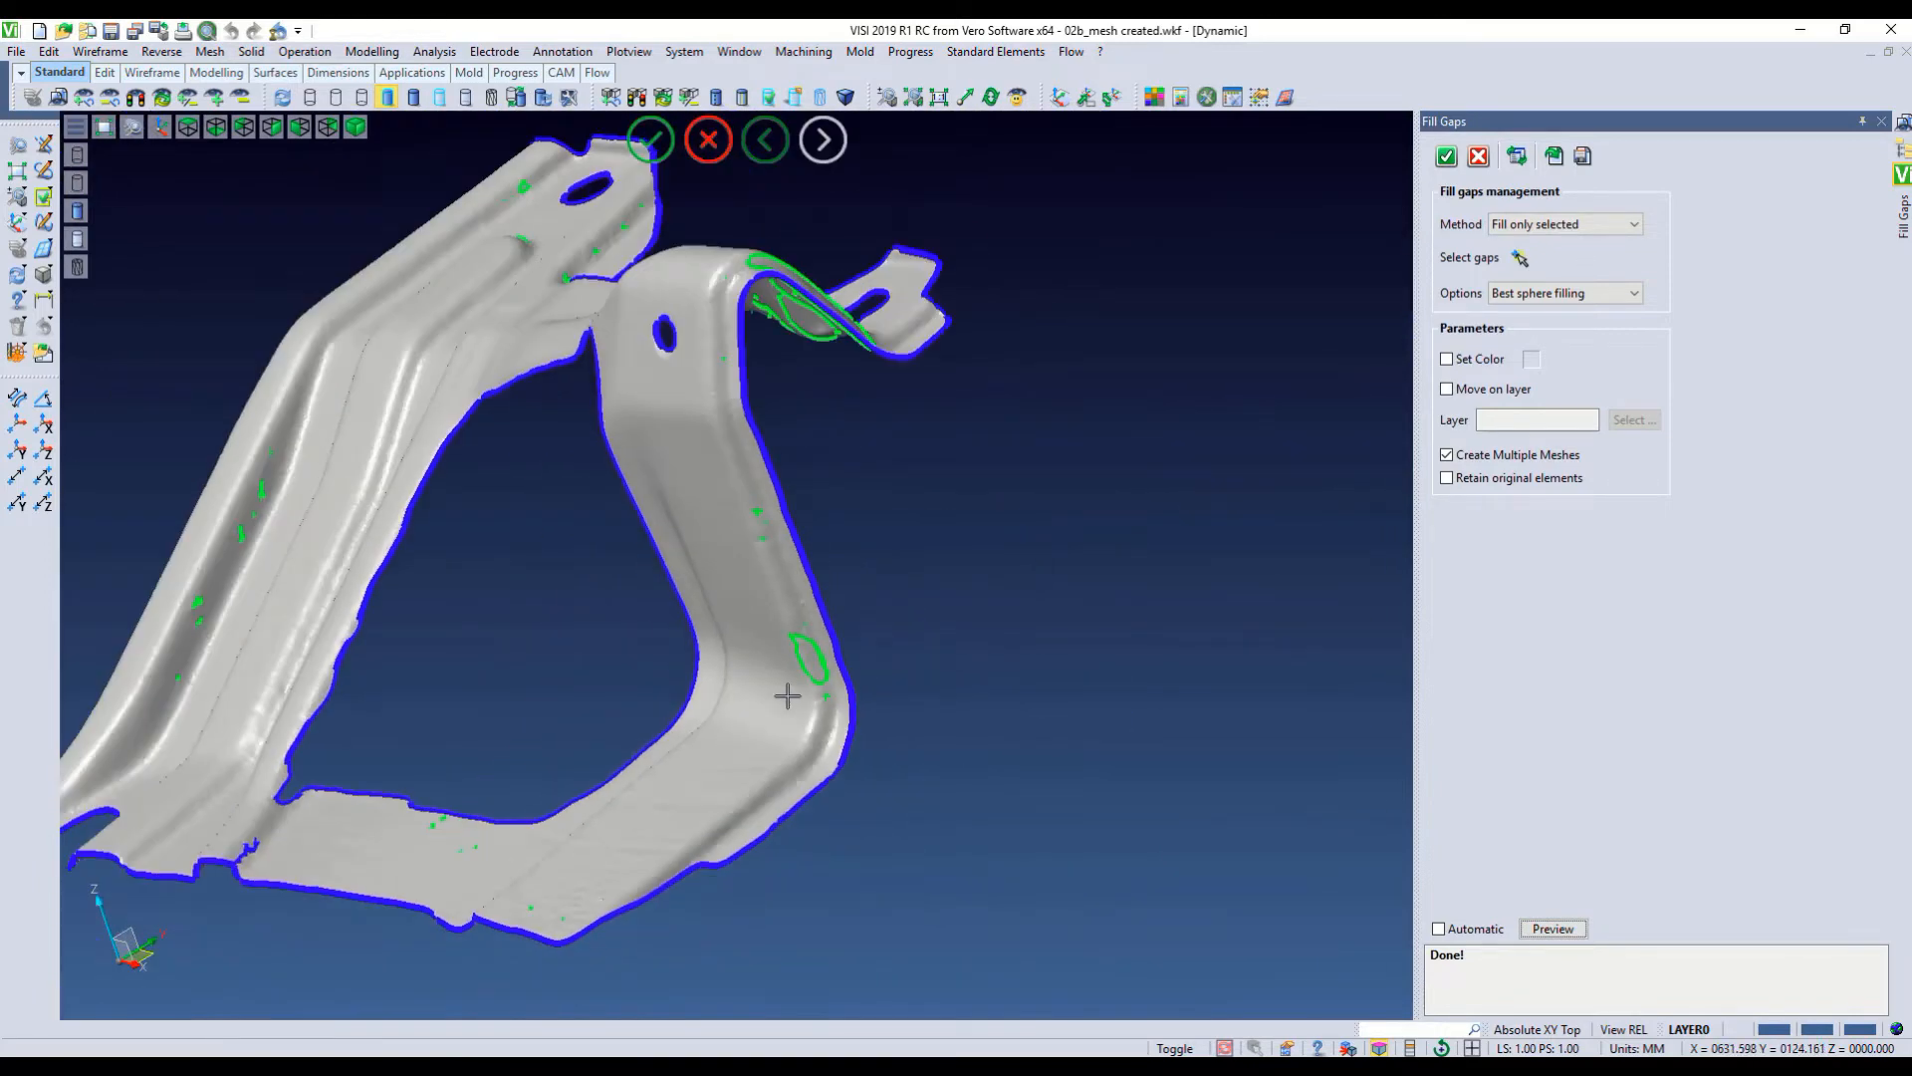
mouse_move(786, 695)
middle_down()
mouse_move(747, 661)
mouse_move(759, 674)
middle_up()
scroll(747, 664, down, 3)
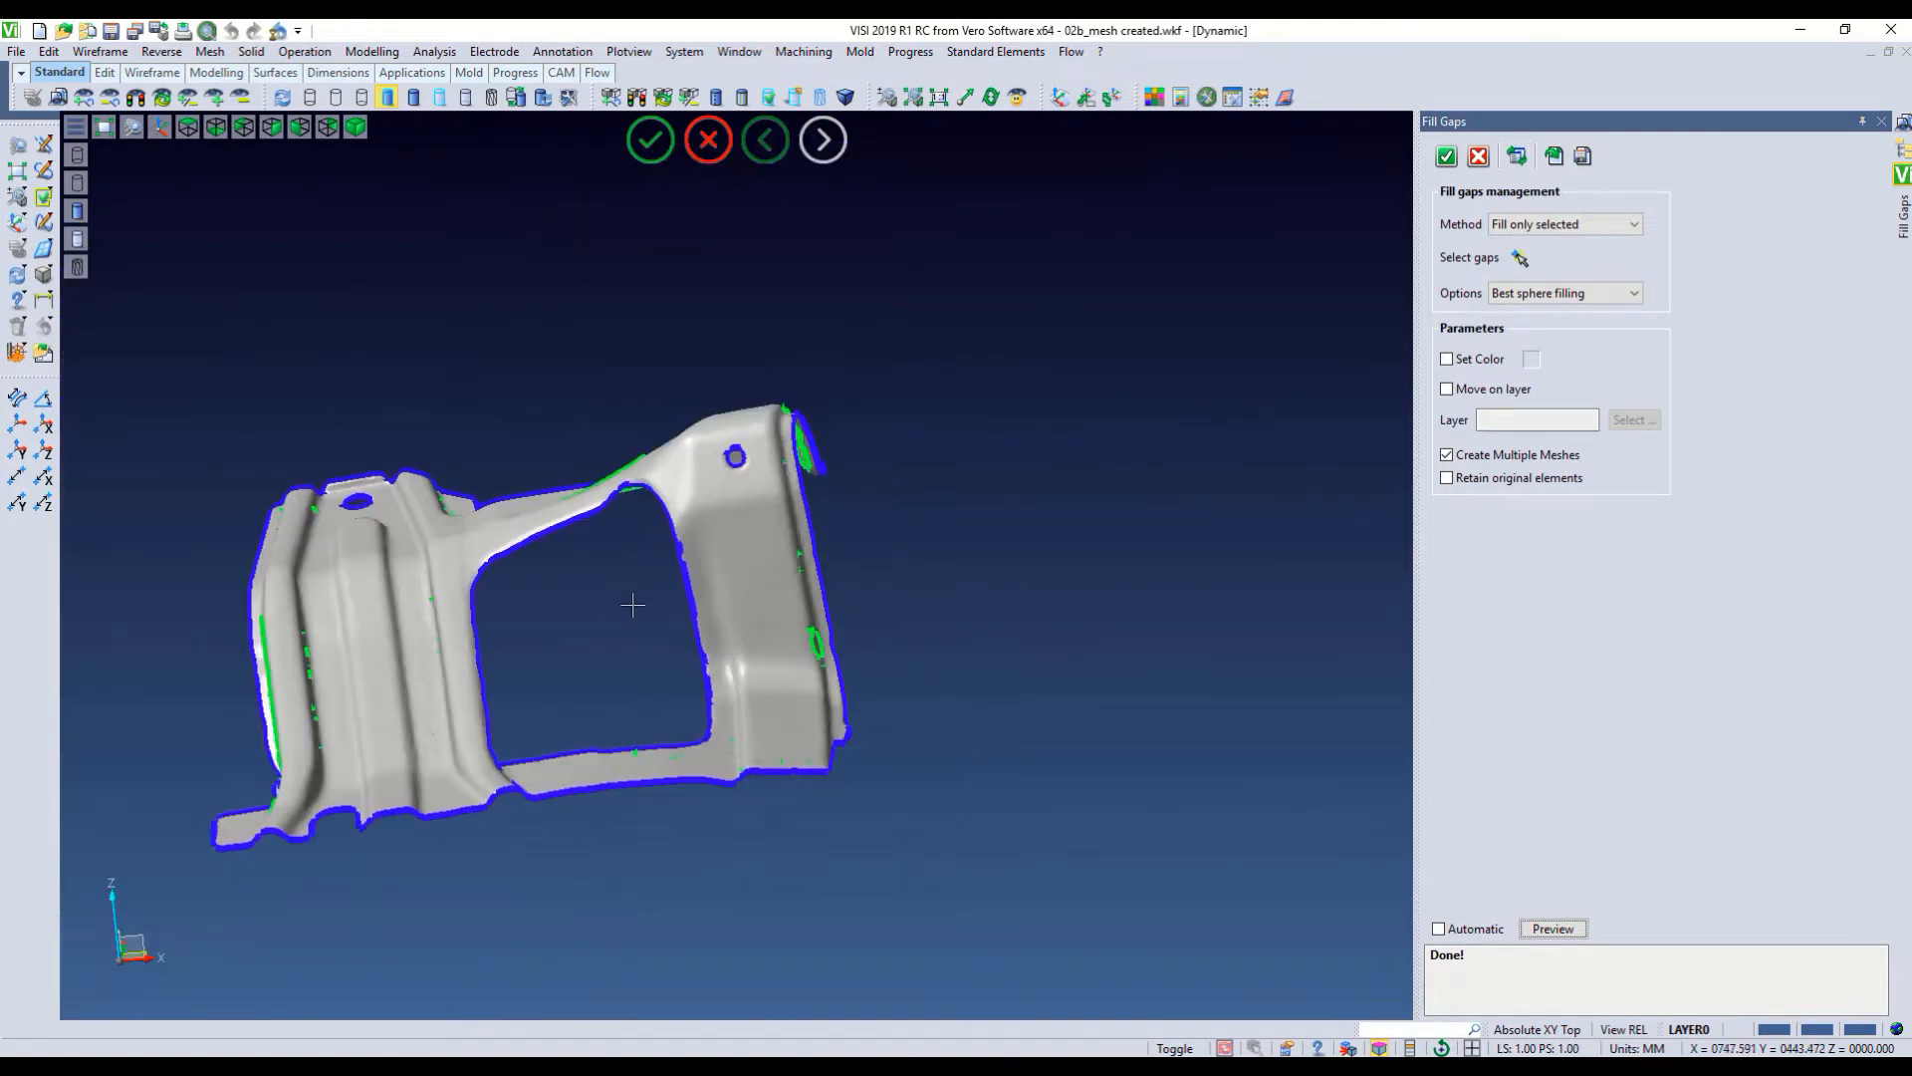
key(Return)
Run Mesh Cleanup on the bracket, fixing degenerate facets, self intersections and foldovers with foldover angle 20 and tolerance 0.001
click(162, 50)
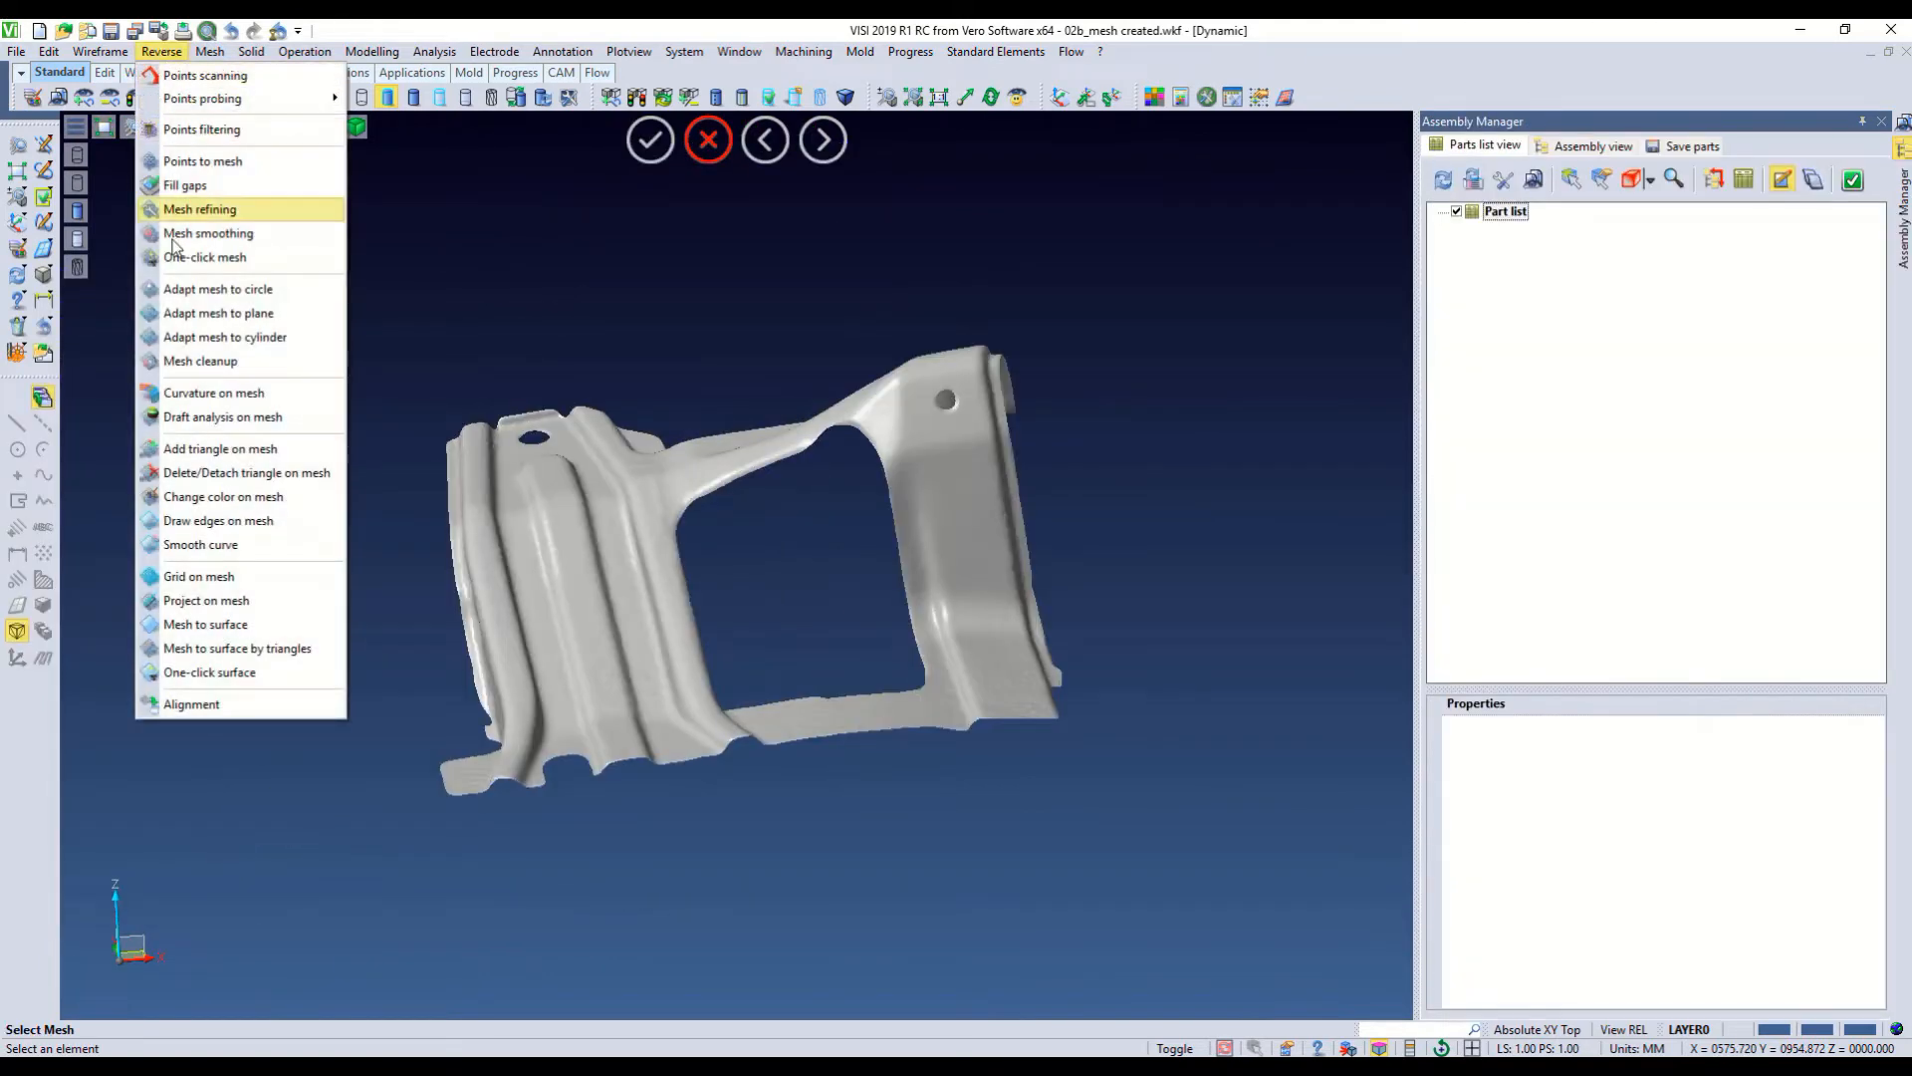
click(177, 362)
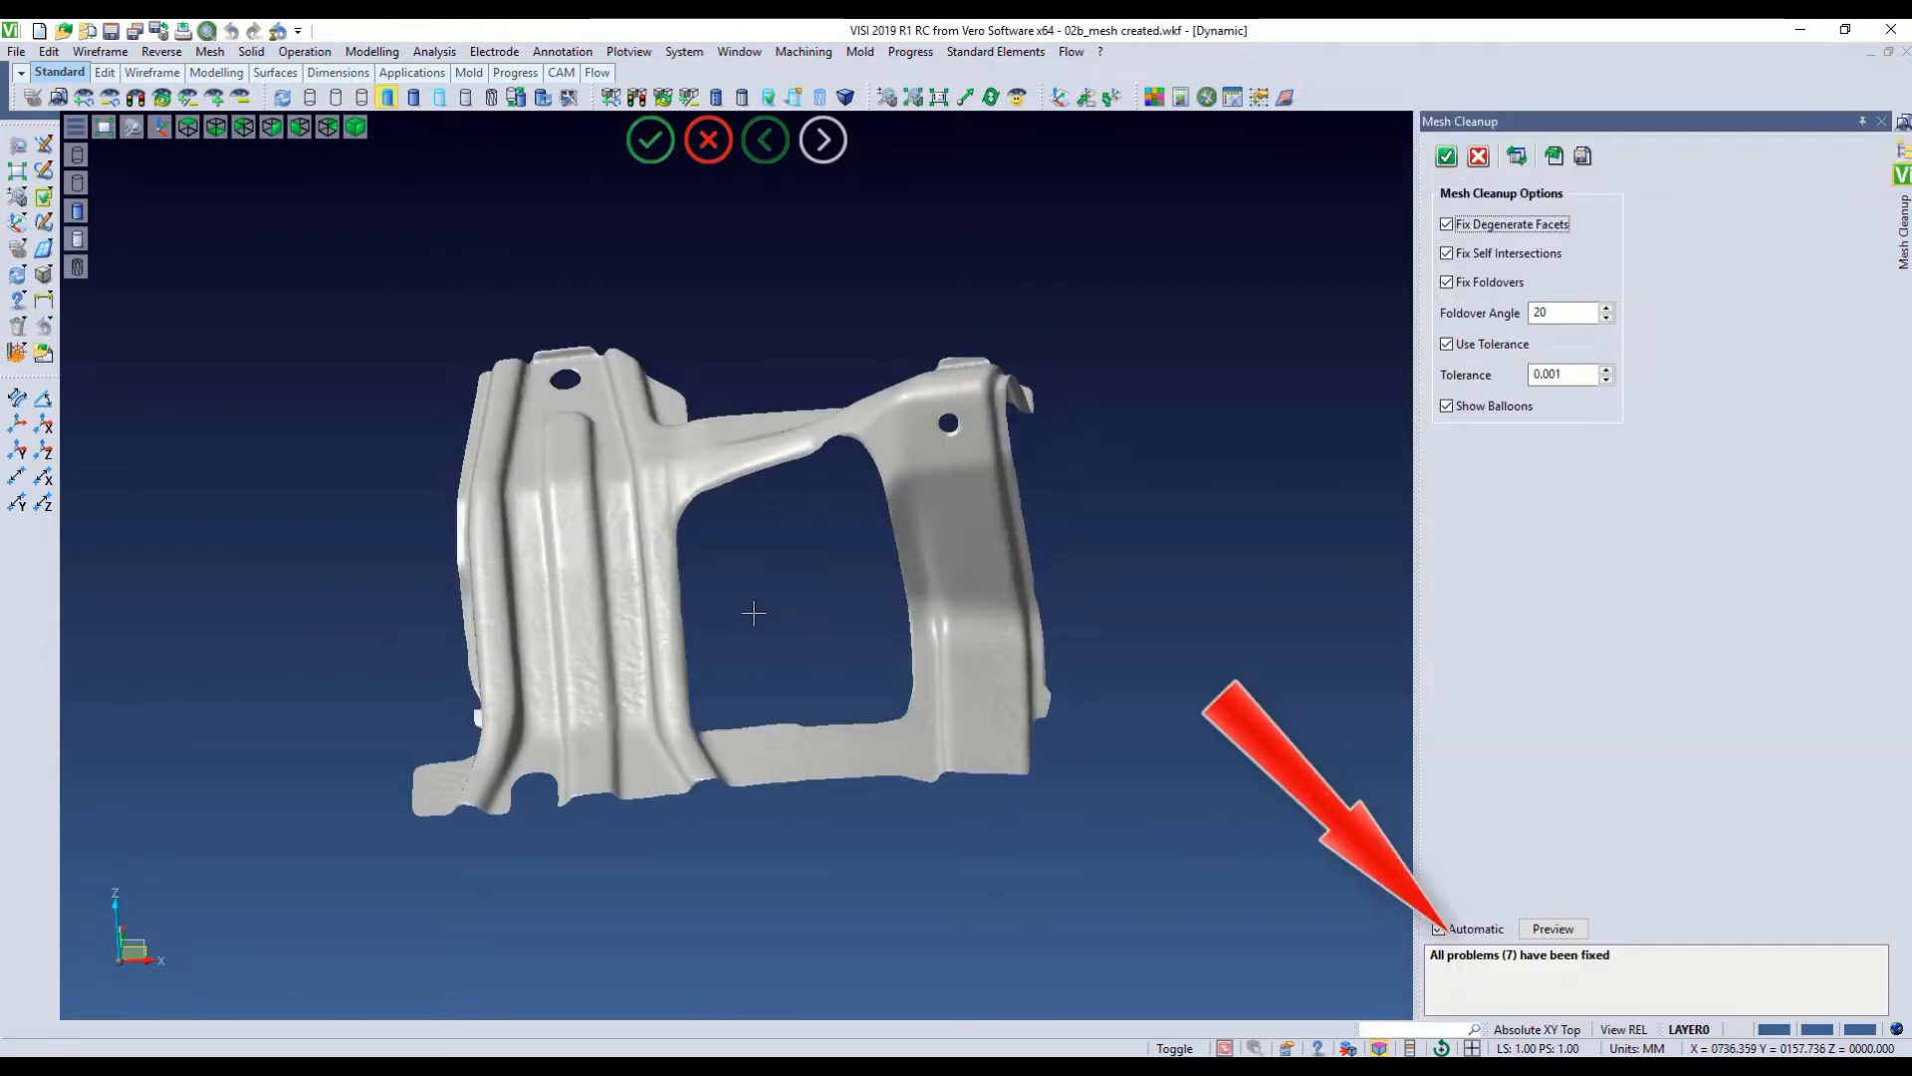
right_click(751, 611)
right_click(697, 516)
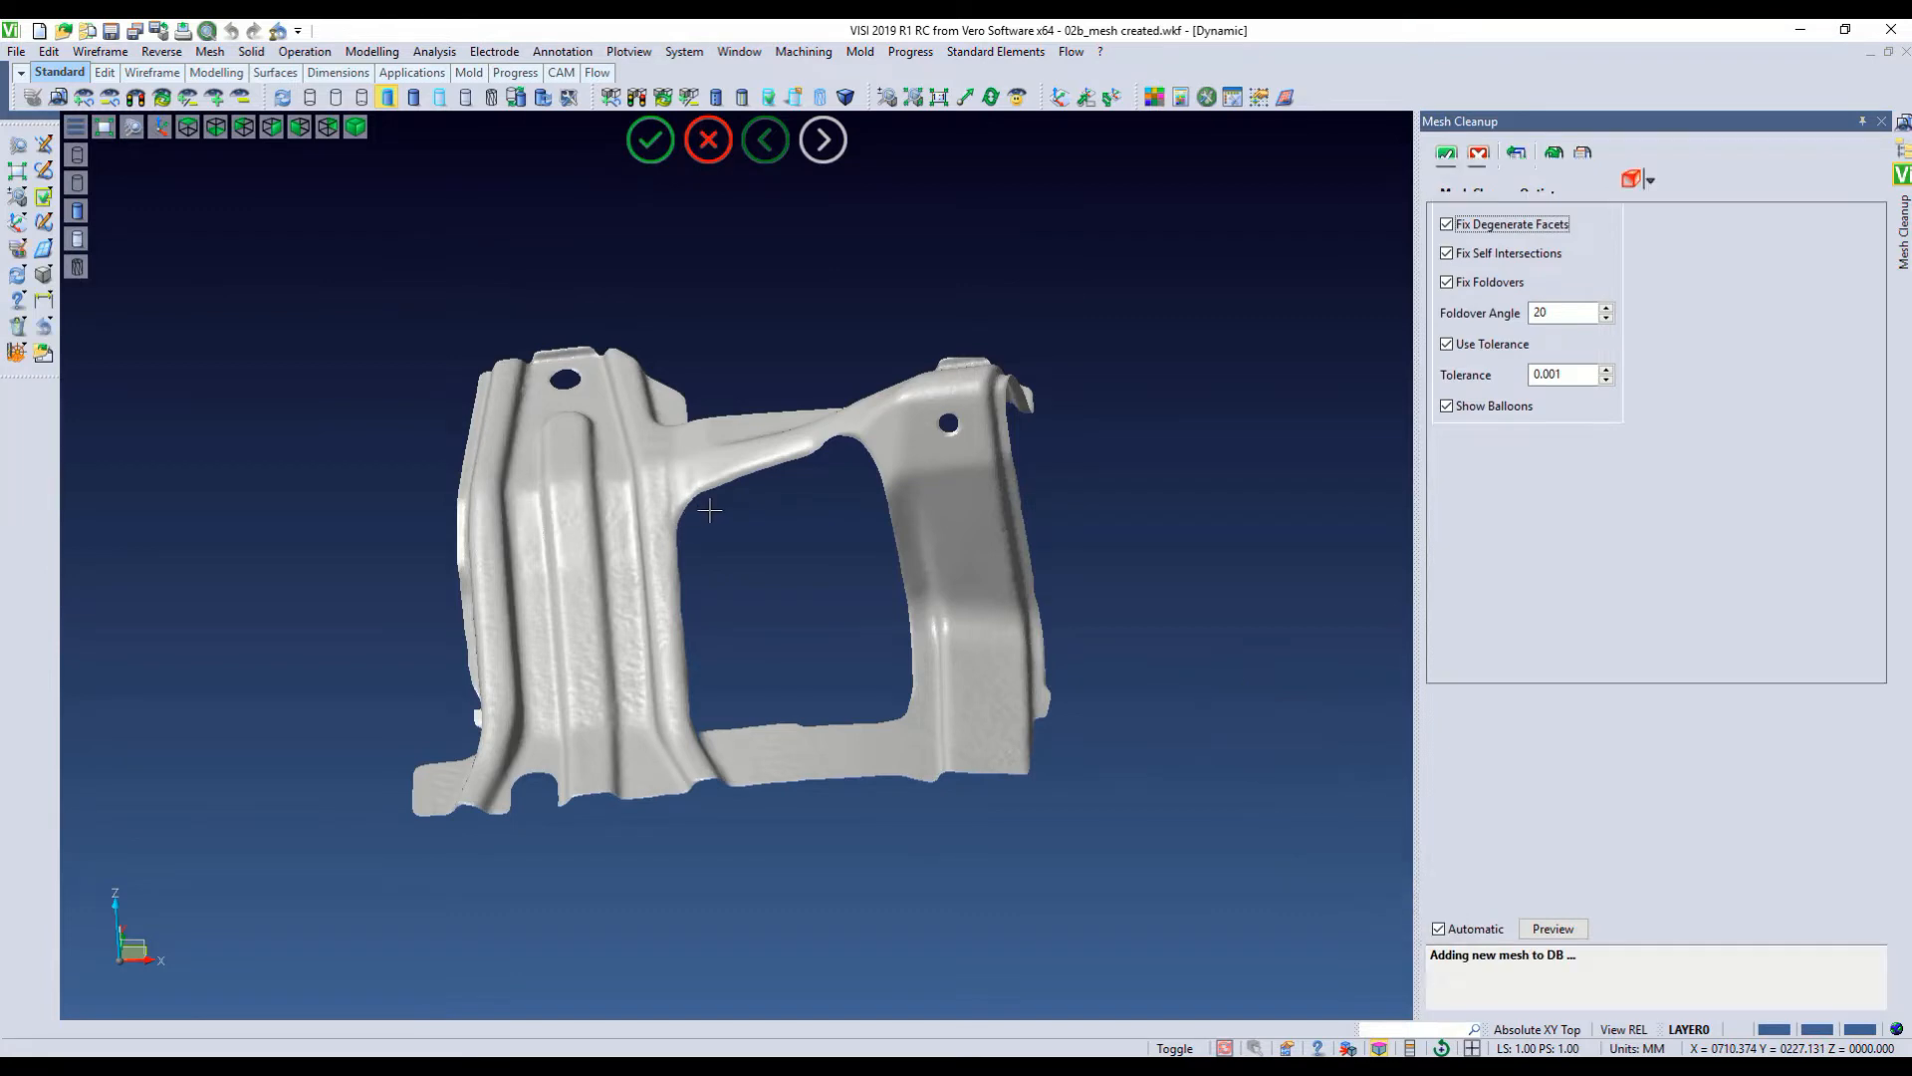
Start Adapt Mesh to Circle on the bracket, selecting the small round hole's border and a reference point on the flat face beside it
click(162, 51)
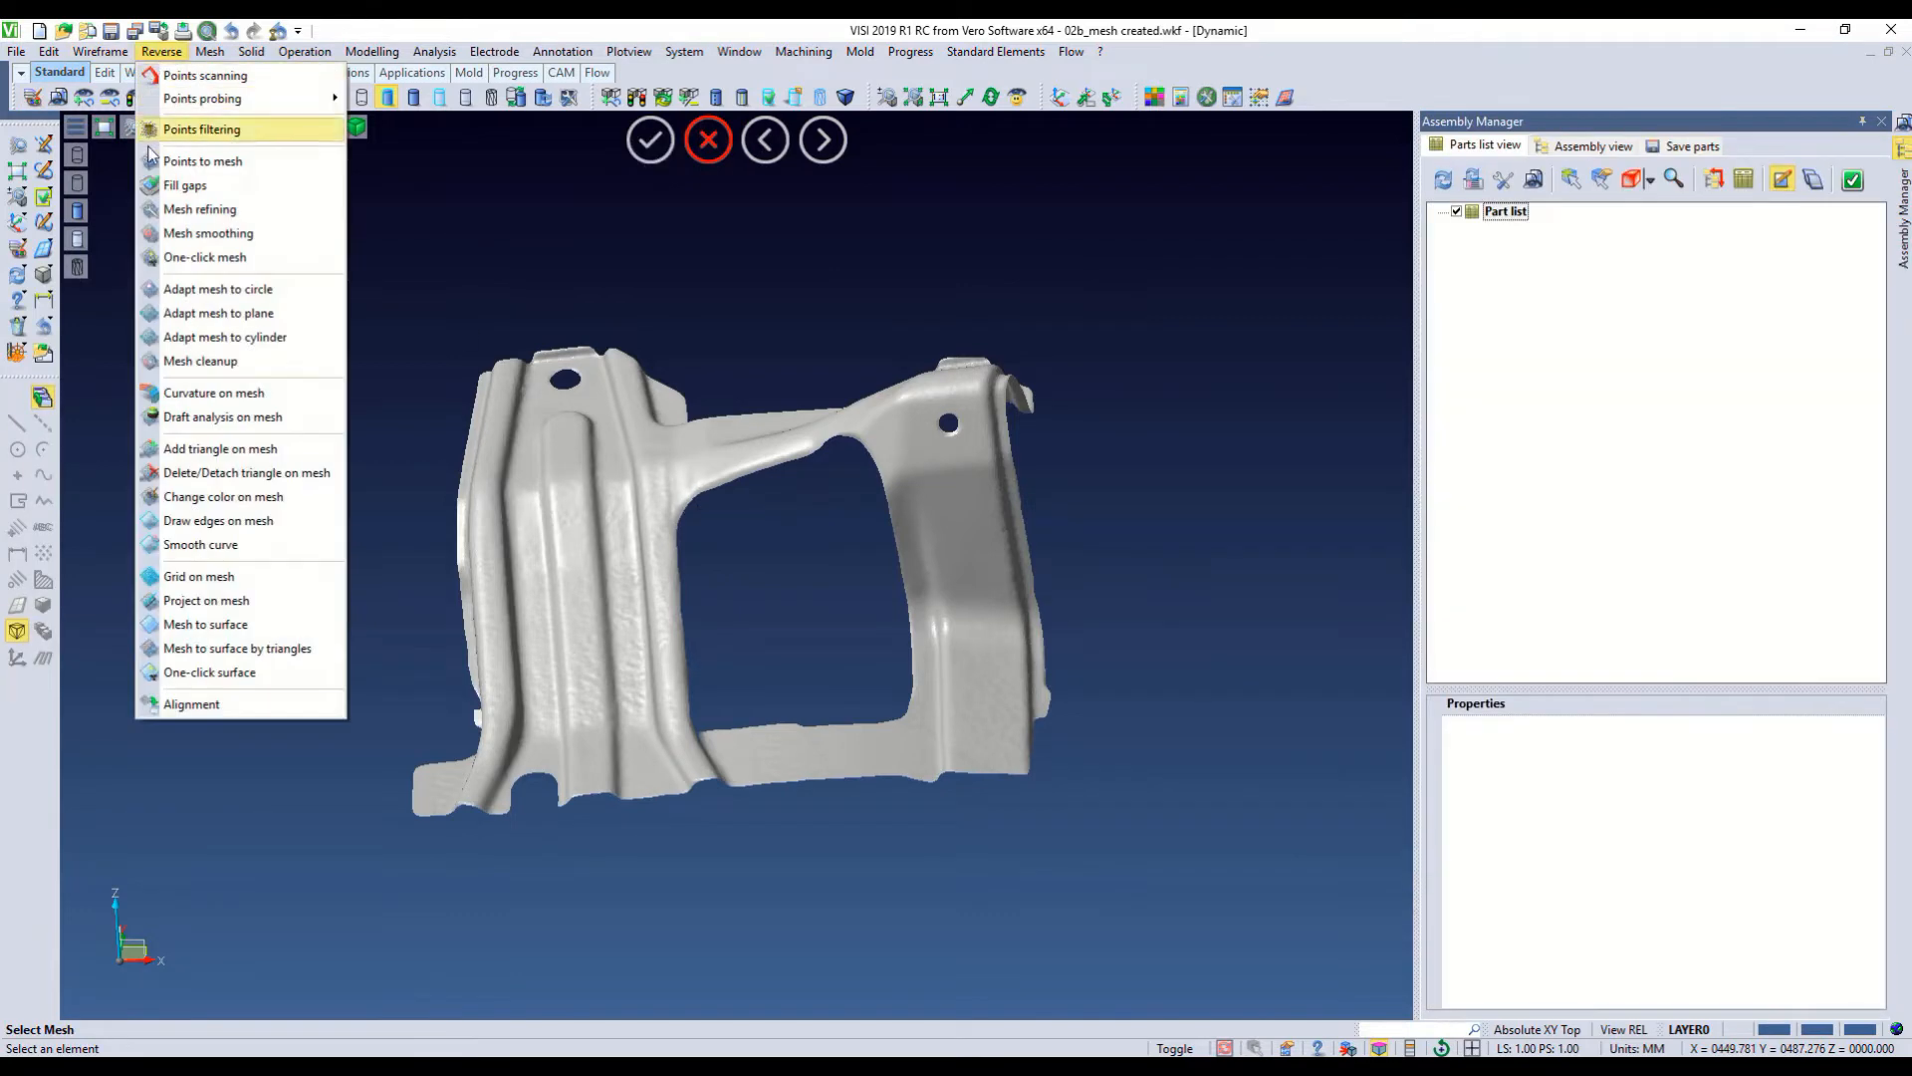
click(206, 297)
scroll(986, 410, up, 5)
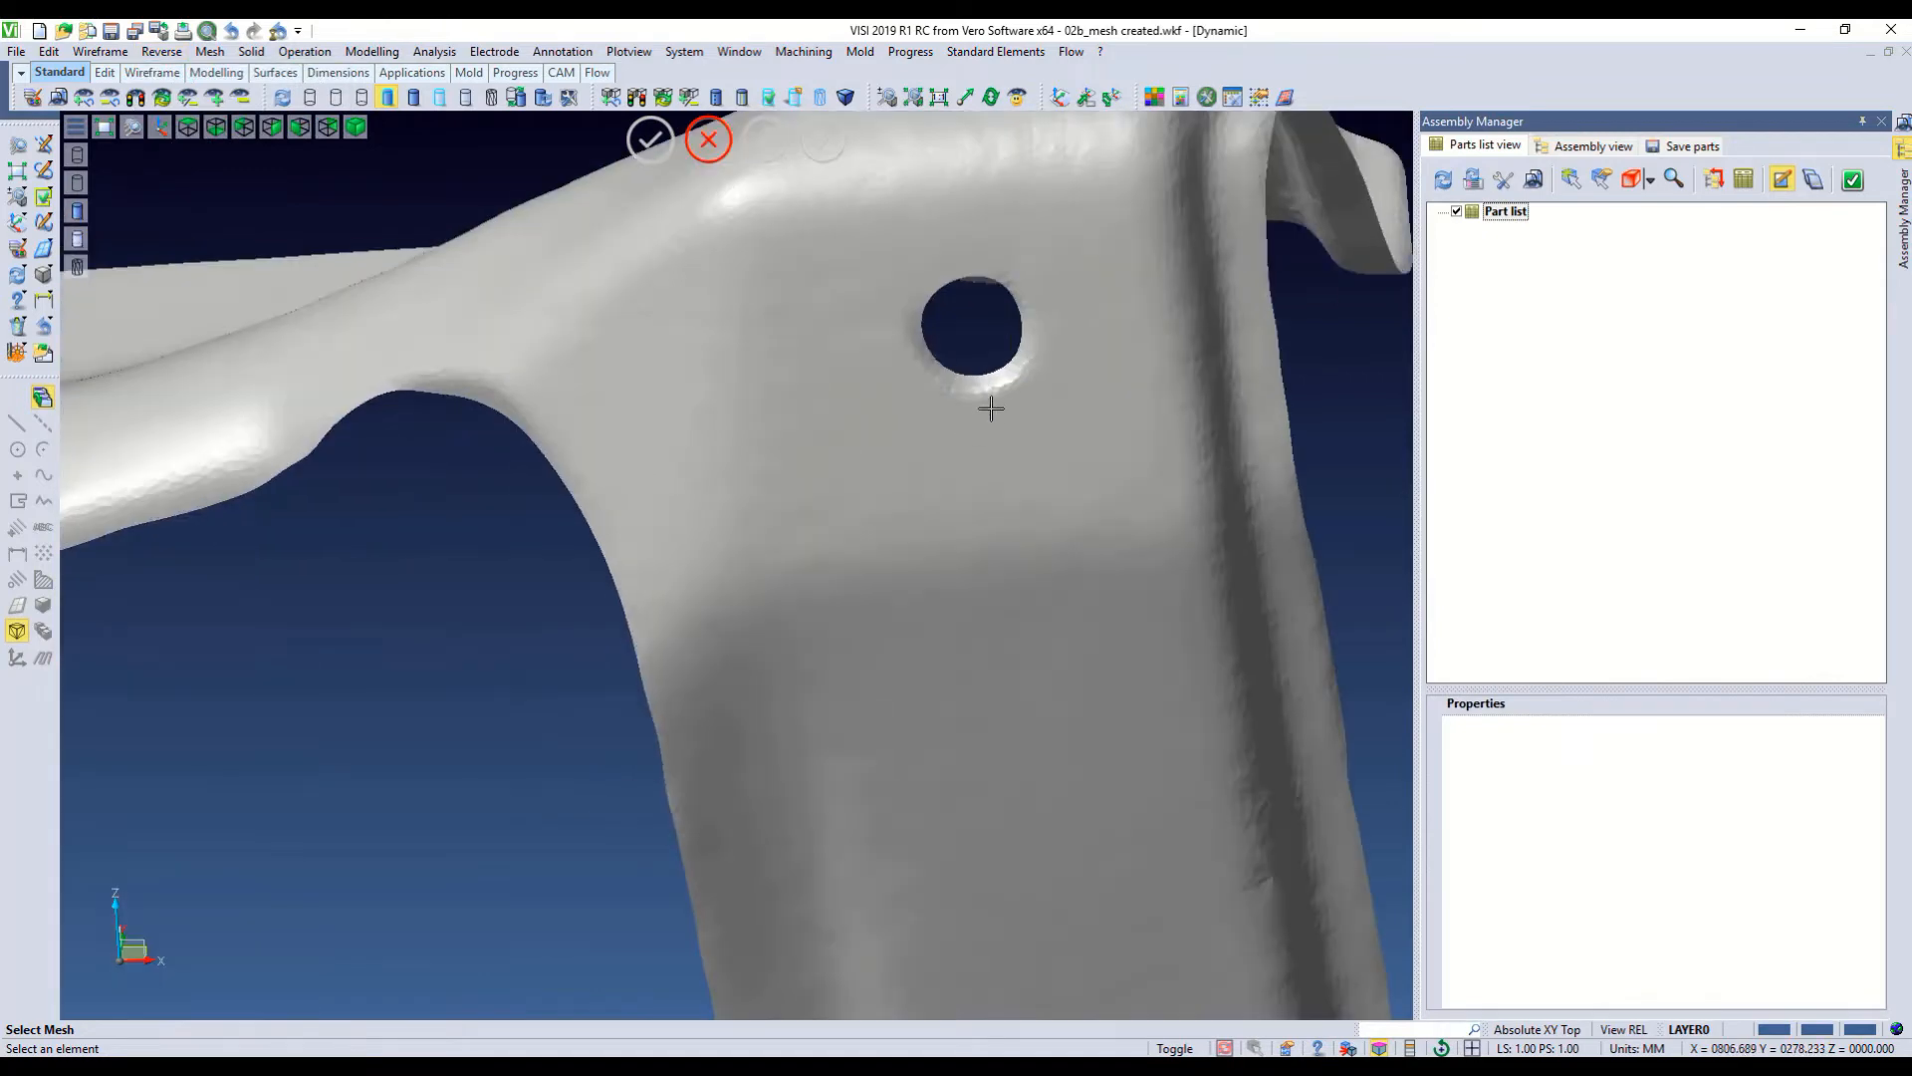
click(995, 403)
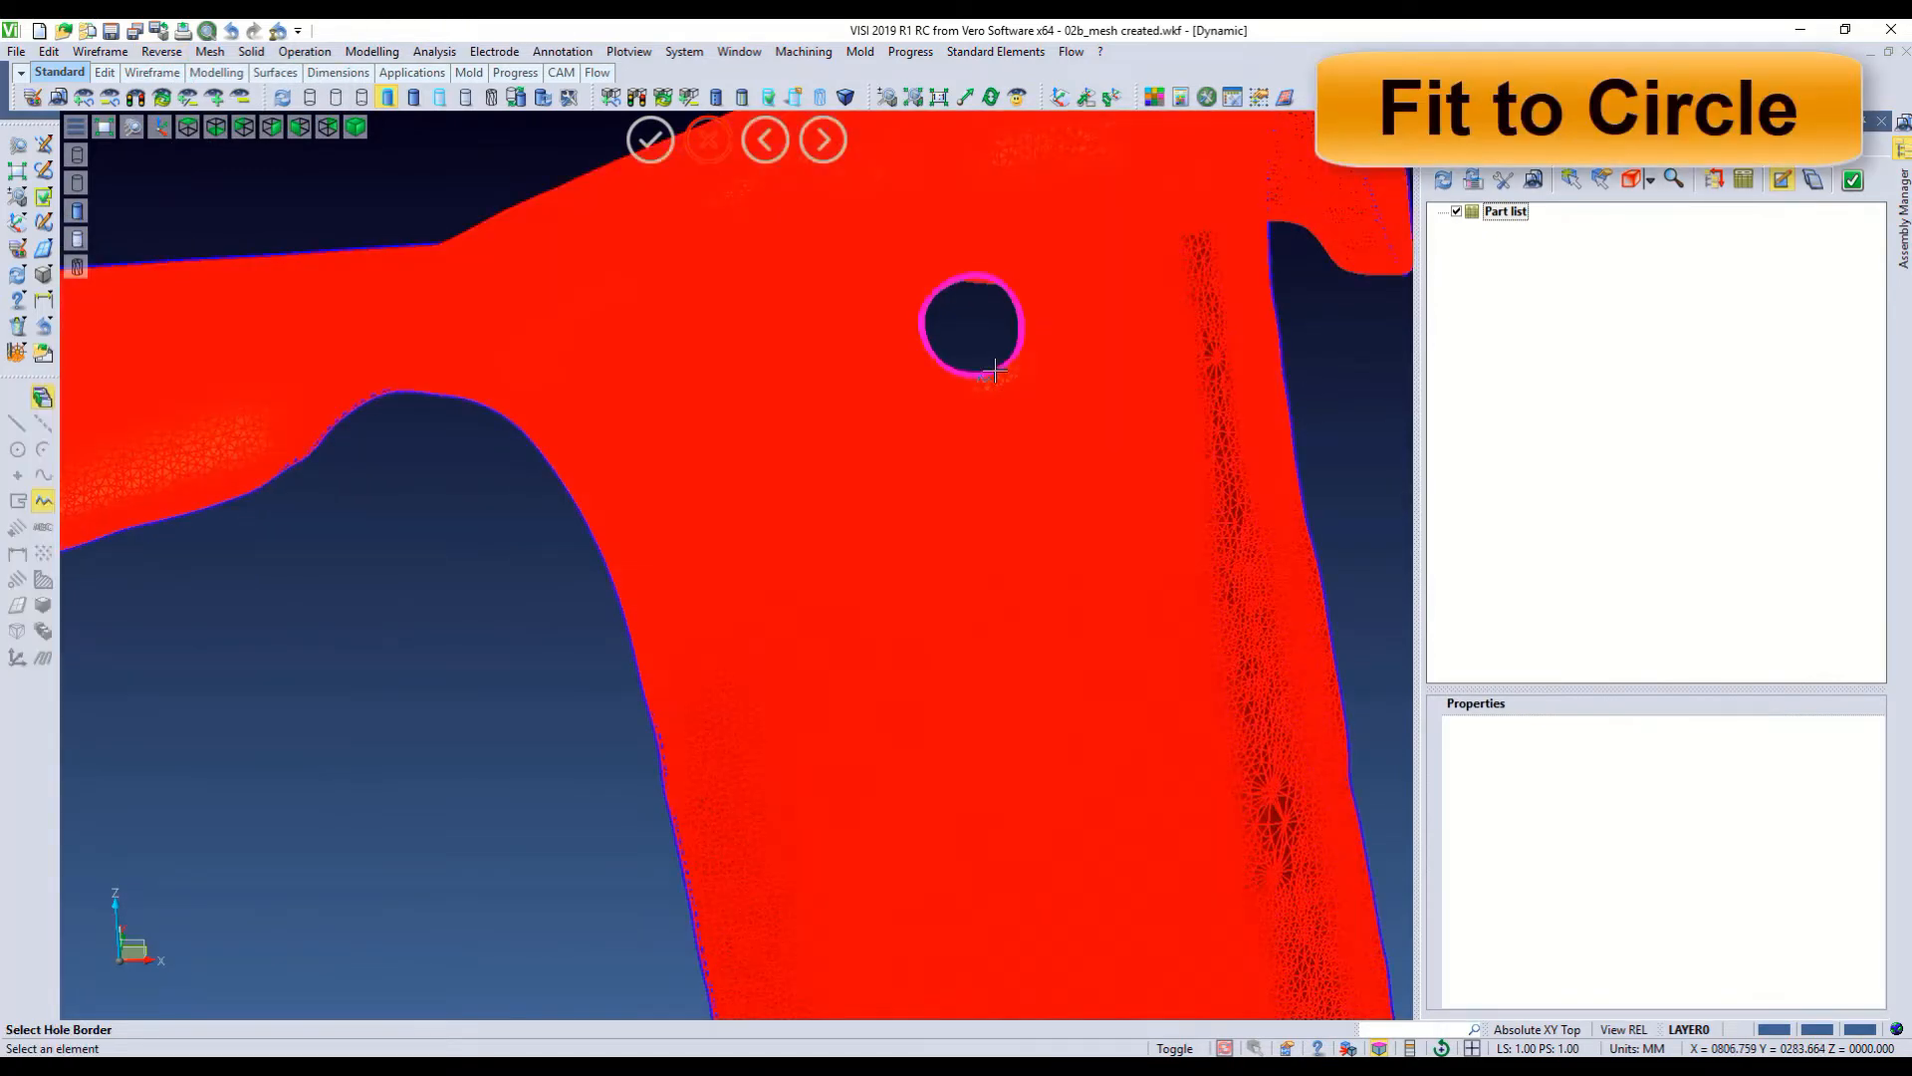
click(995, 372)
click(848, 296)
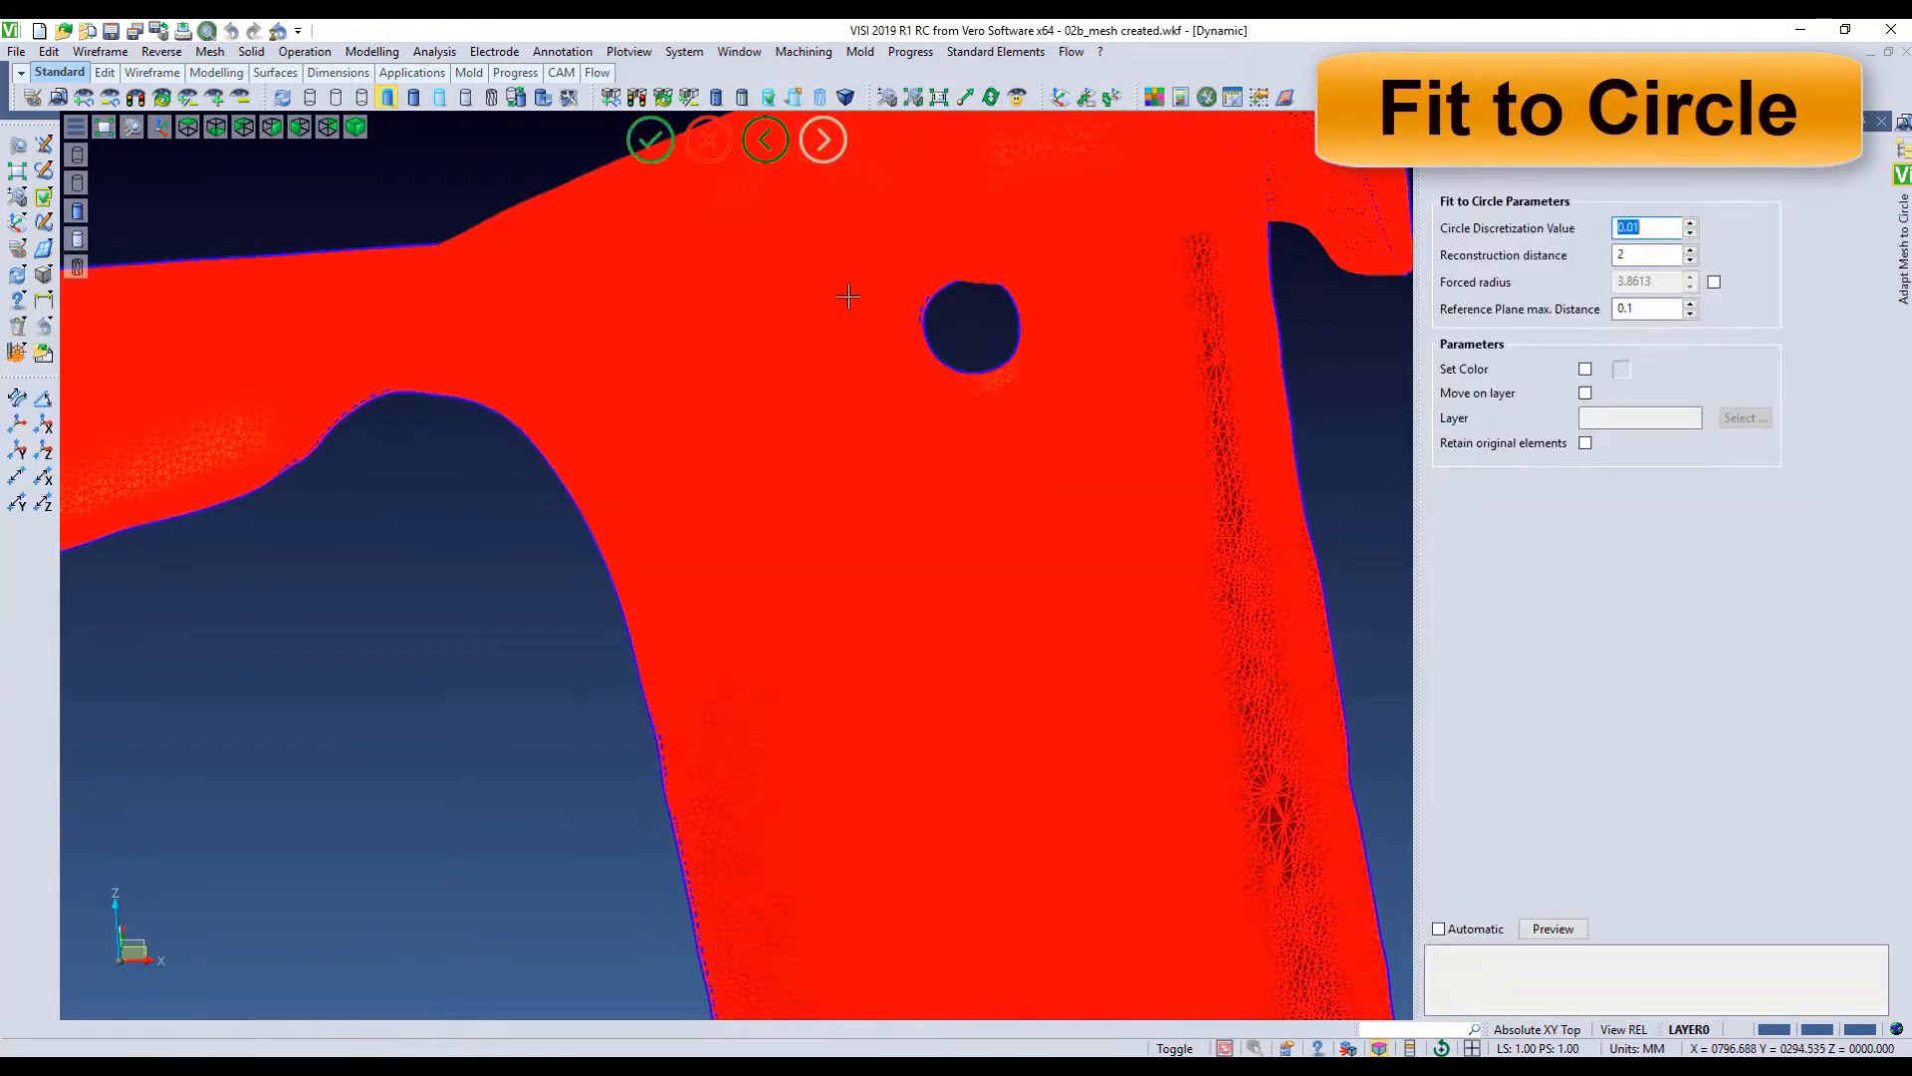
Force the hole's radius to 4 with a reconstruction distance of 3, and preview and apply the circle fit
click(1715, 284)
text(4)
click(1594, 250)
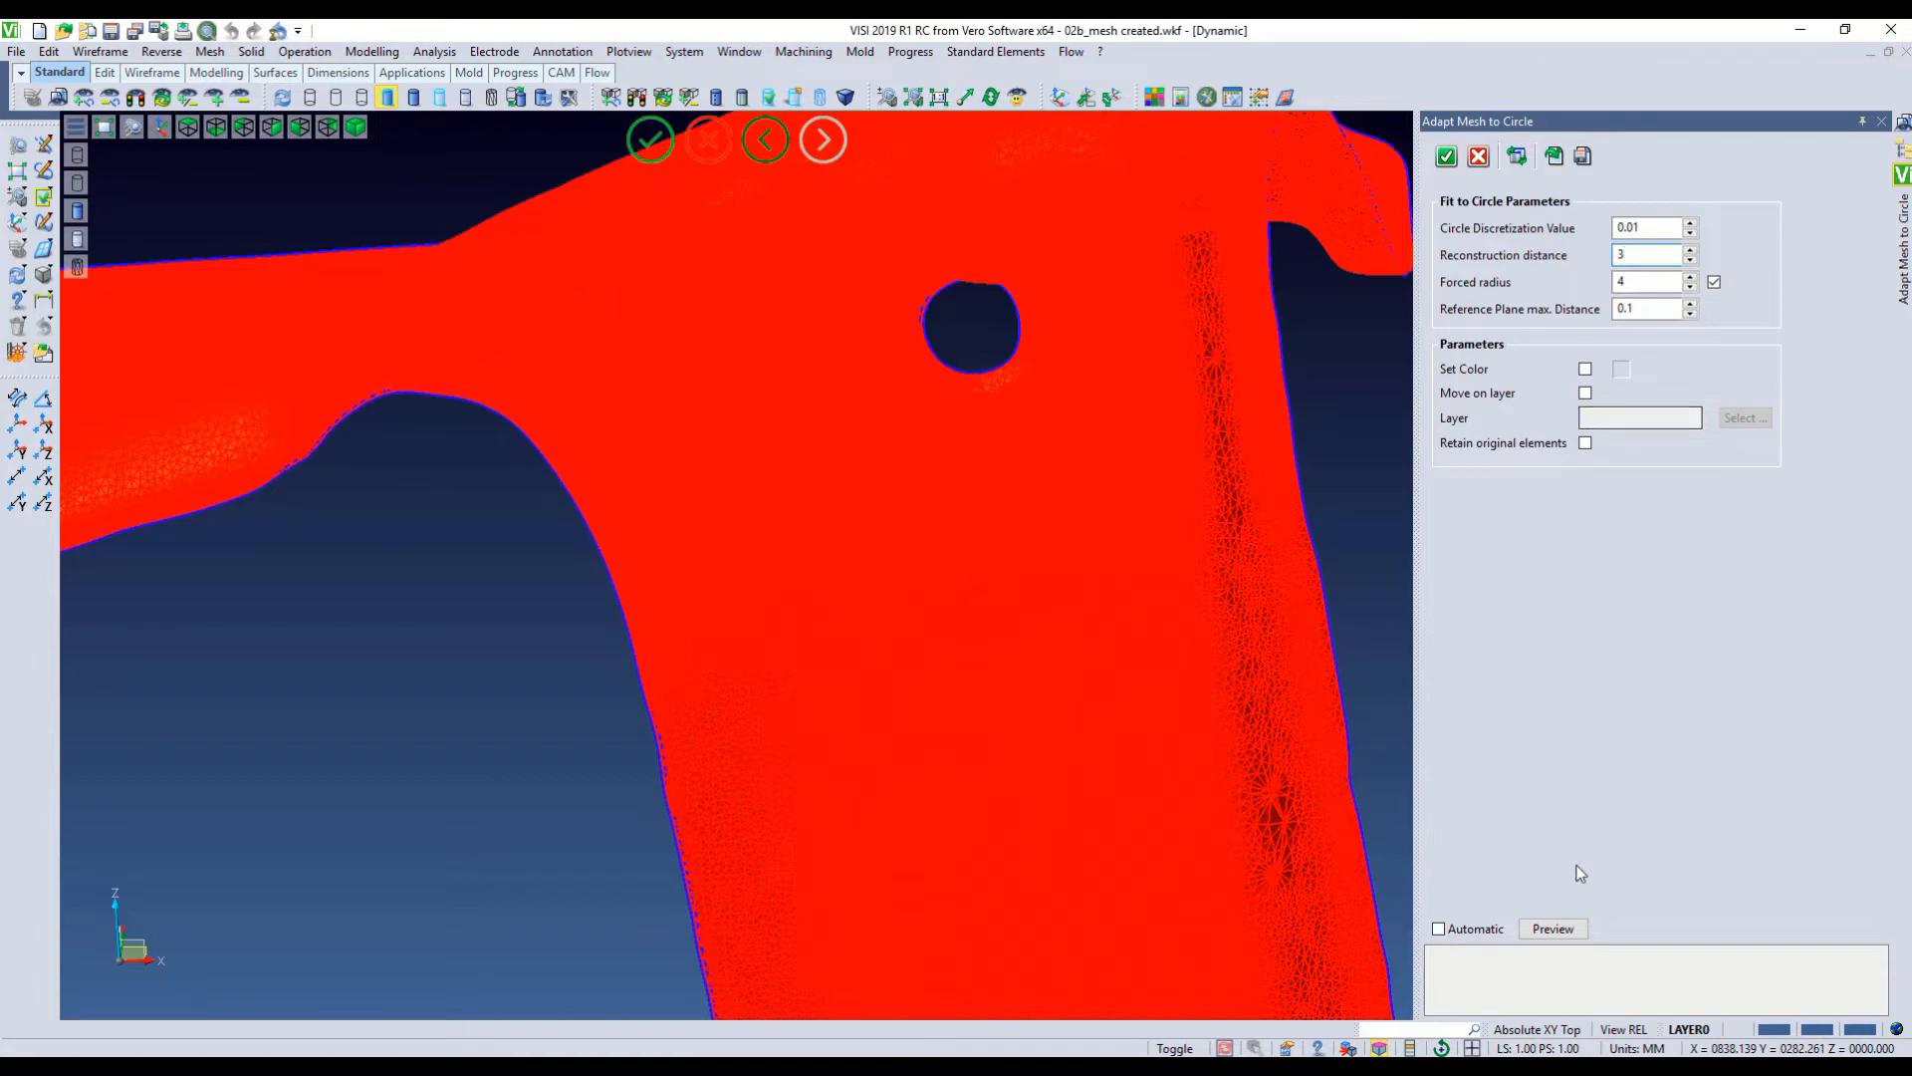
click(1551, 928)
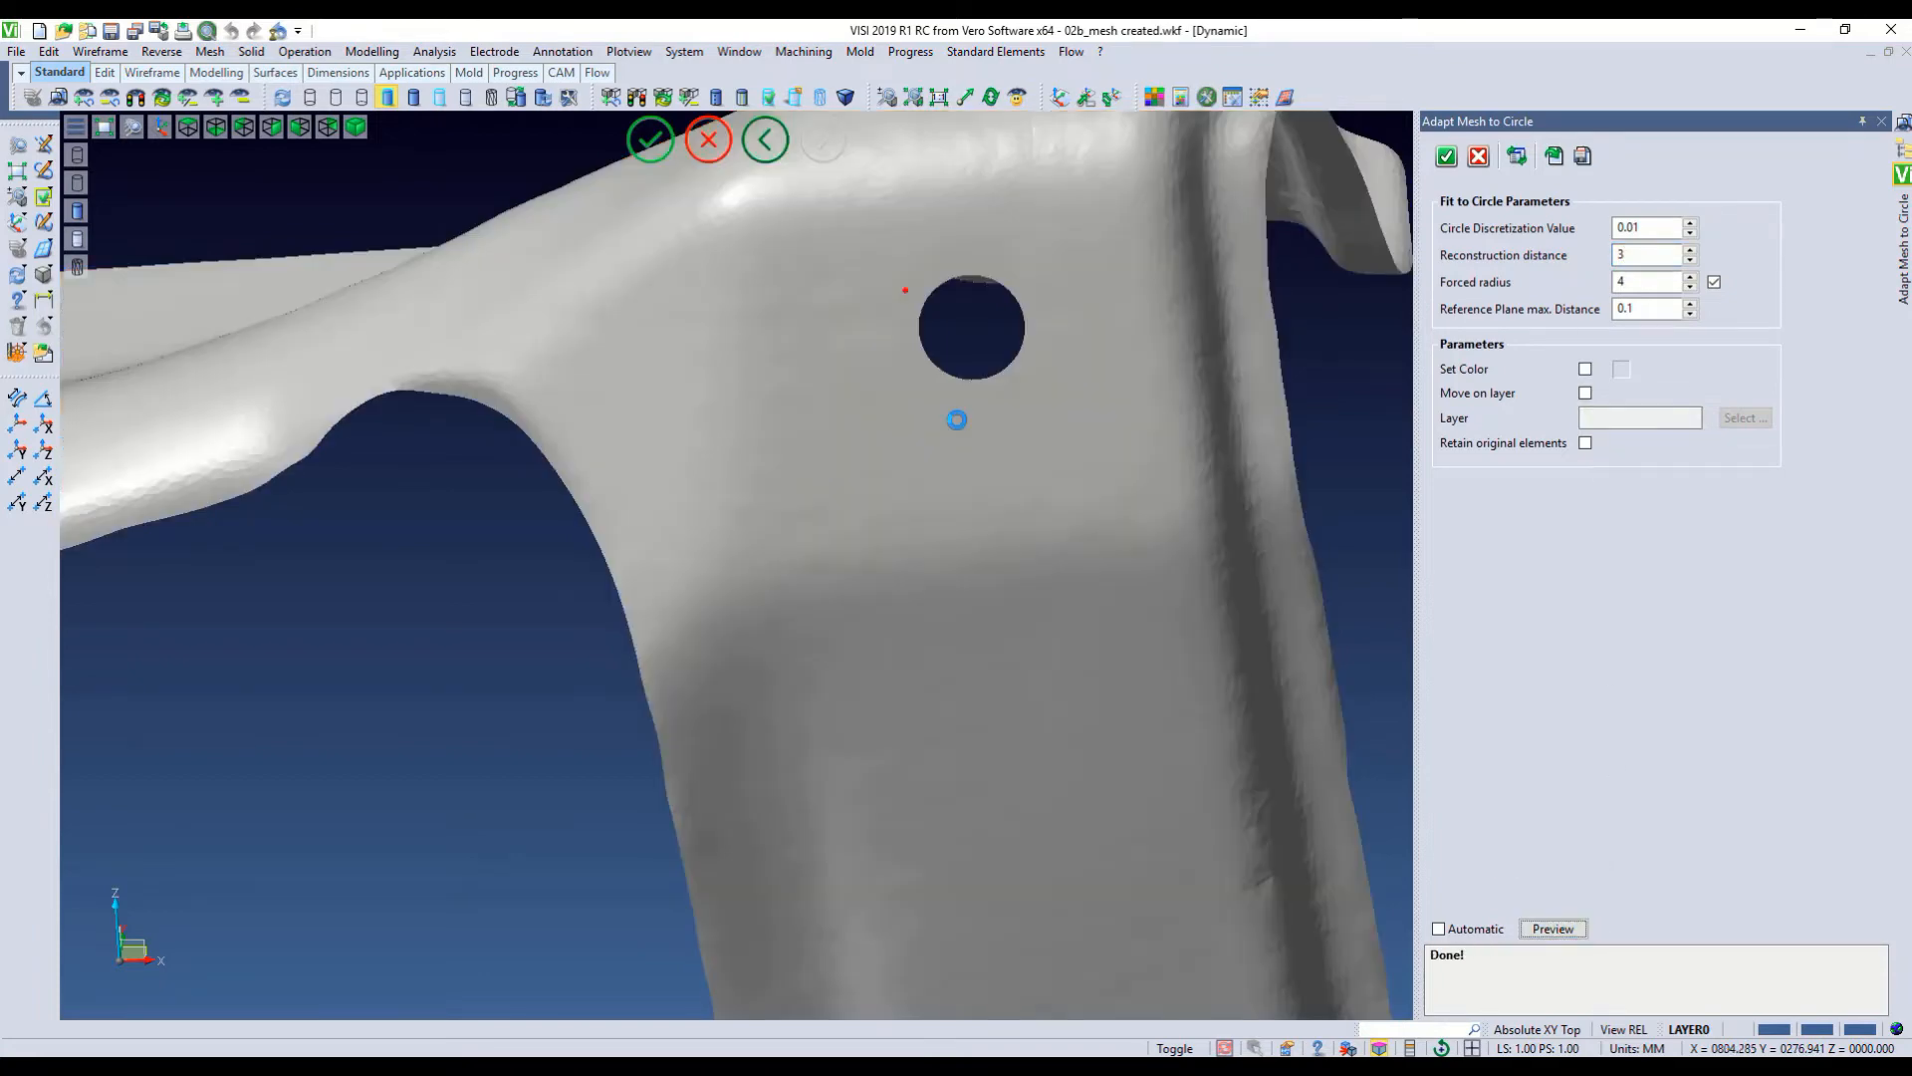
key(Return)
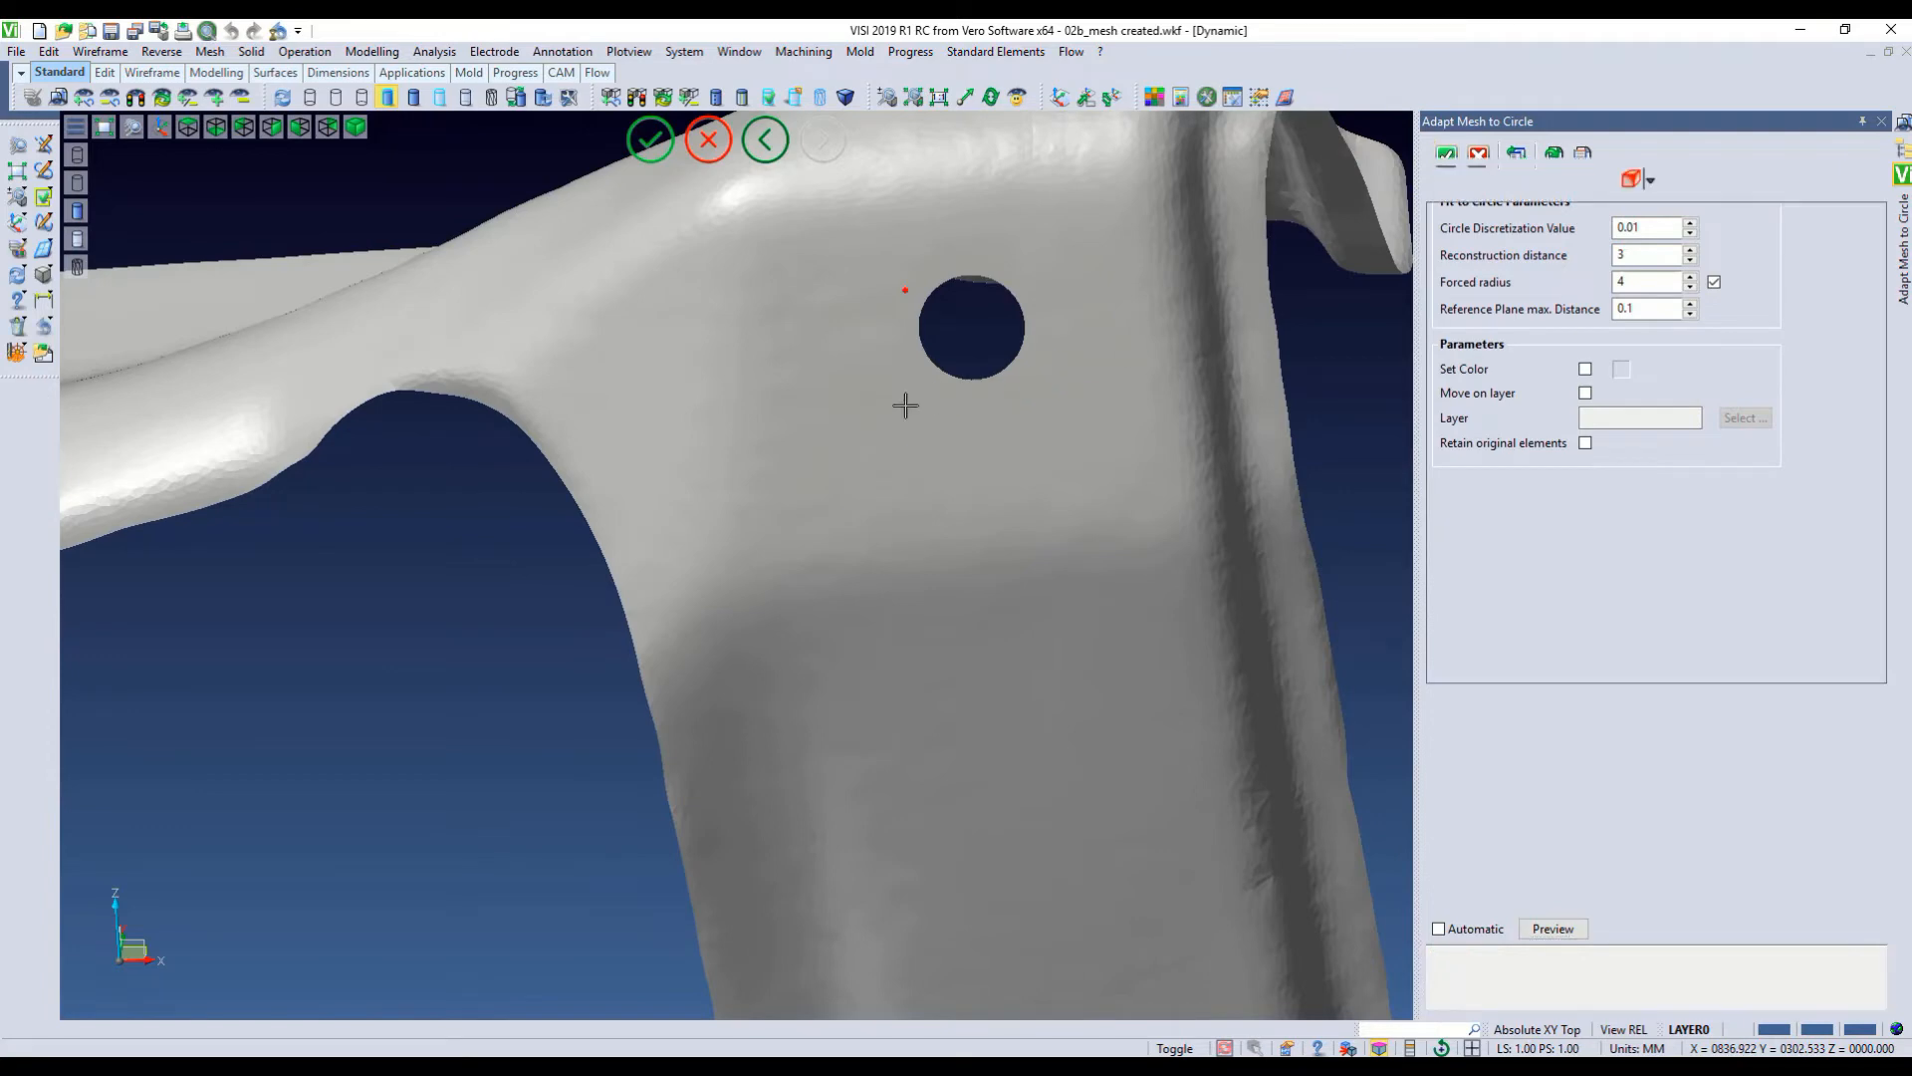
Start Adapt Mesh to Plane on the bracket mesh and begin selecting the triangles for the plane
scroll(917, 413, down, 5)
scroll(265, 405, up, 3)
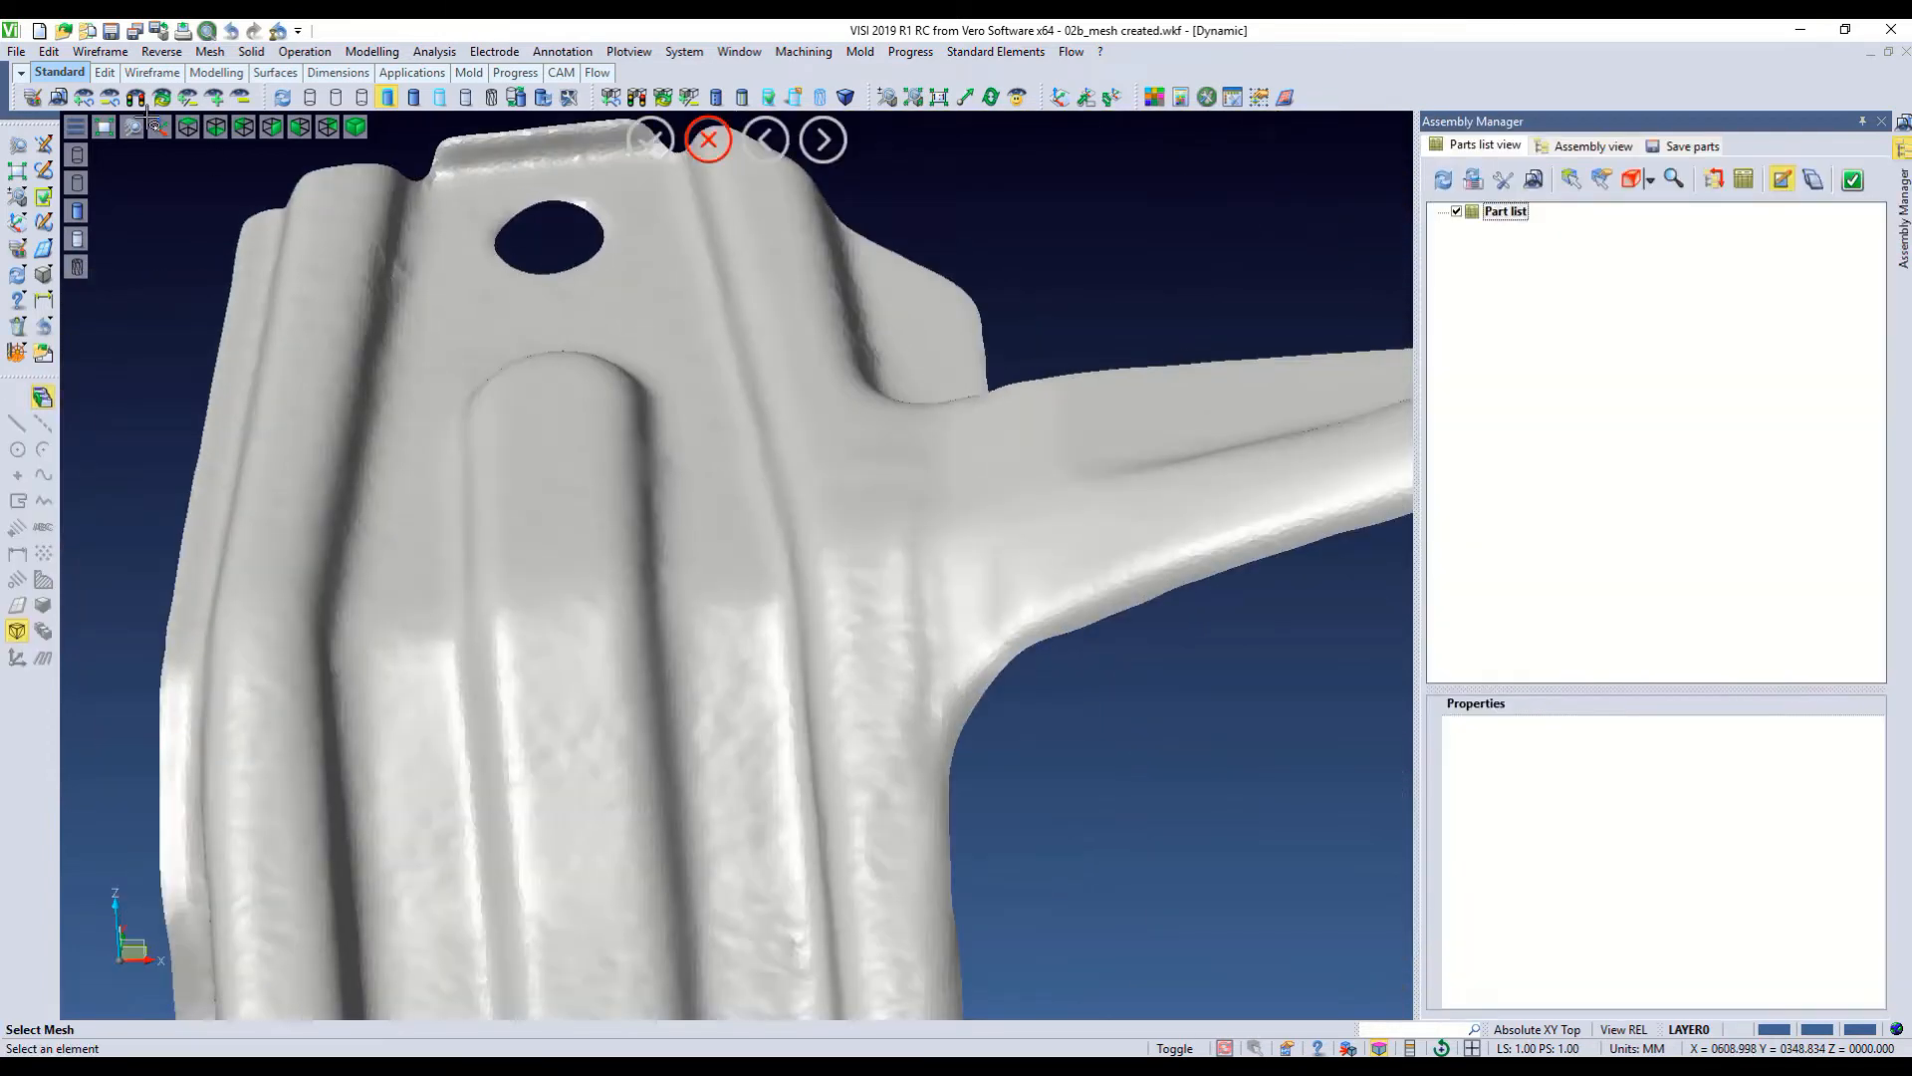
click(160, 50)
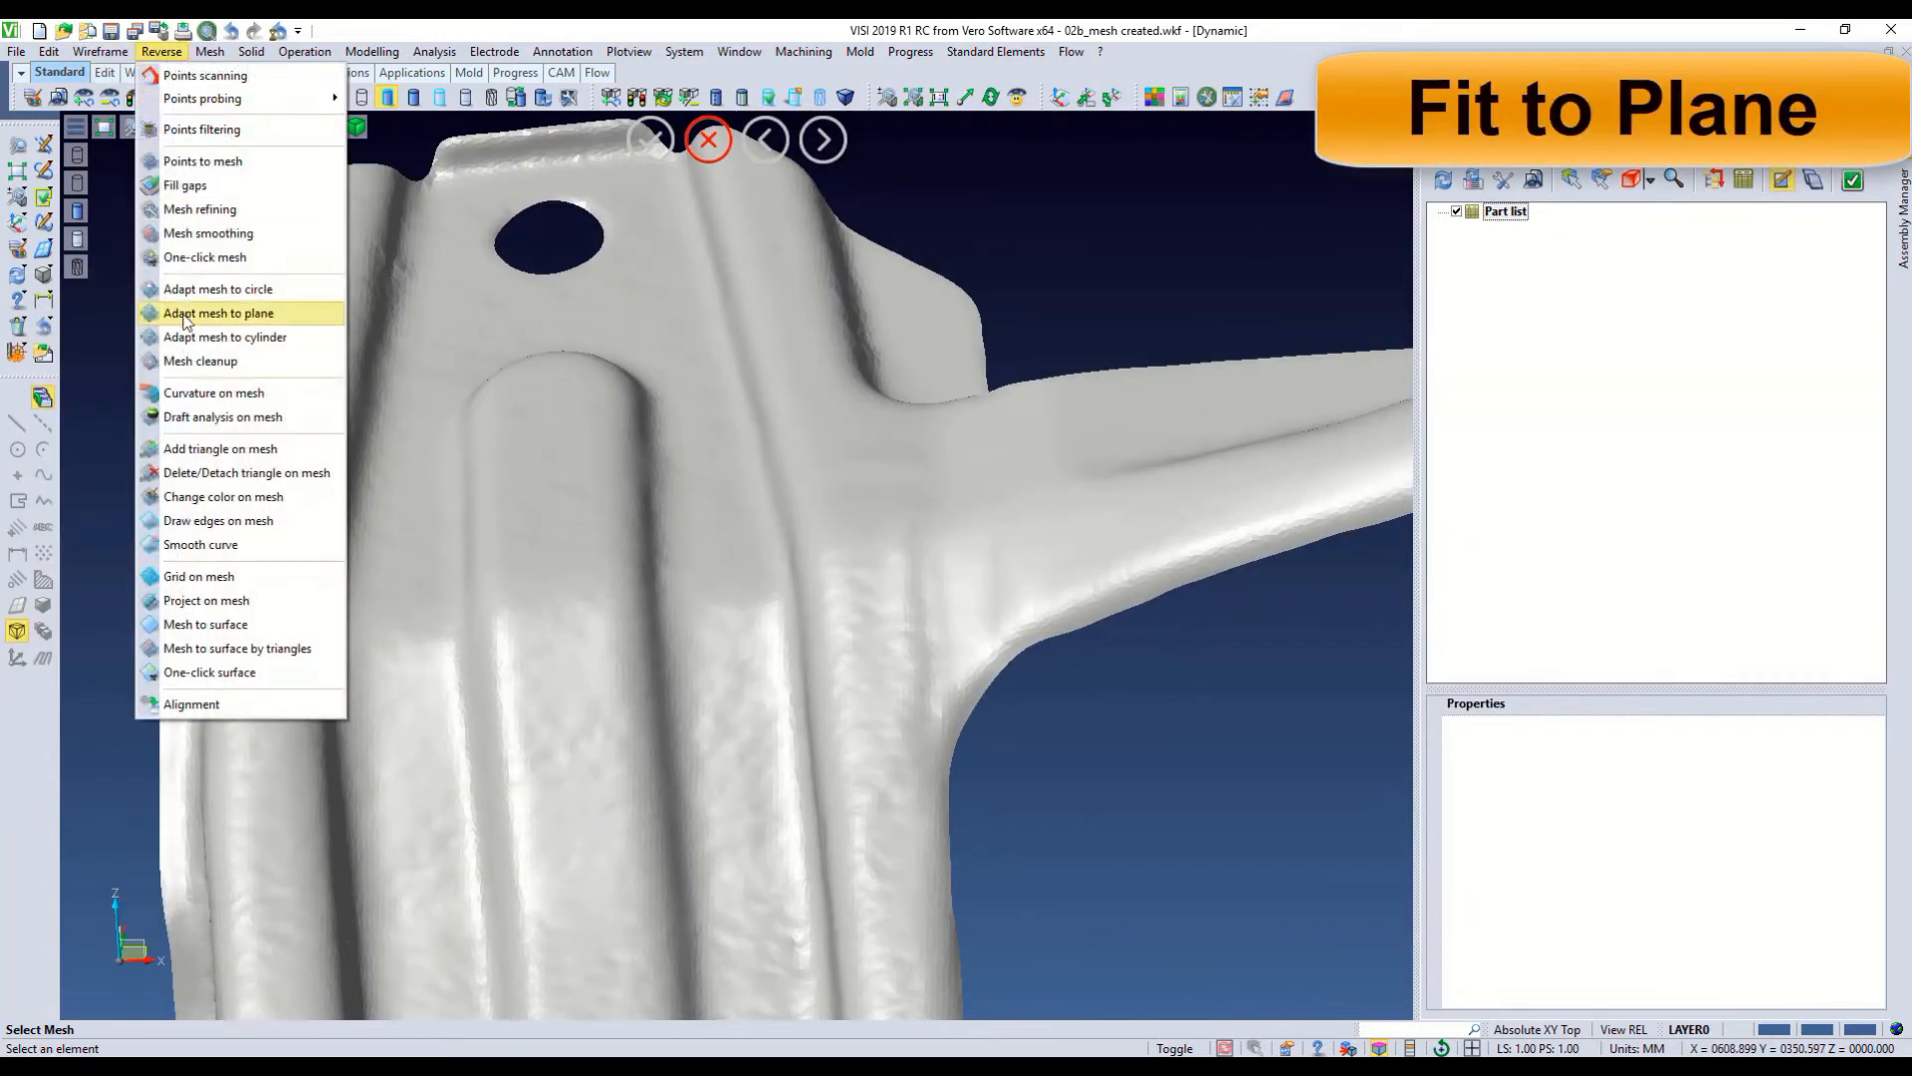
click(203, 319)
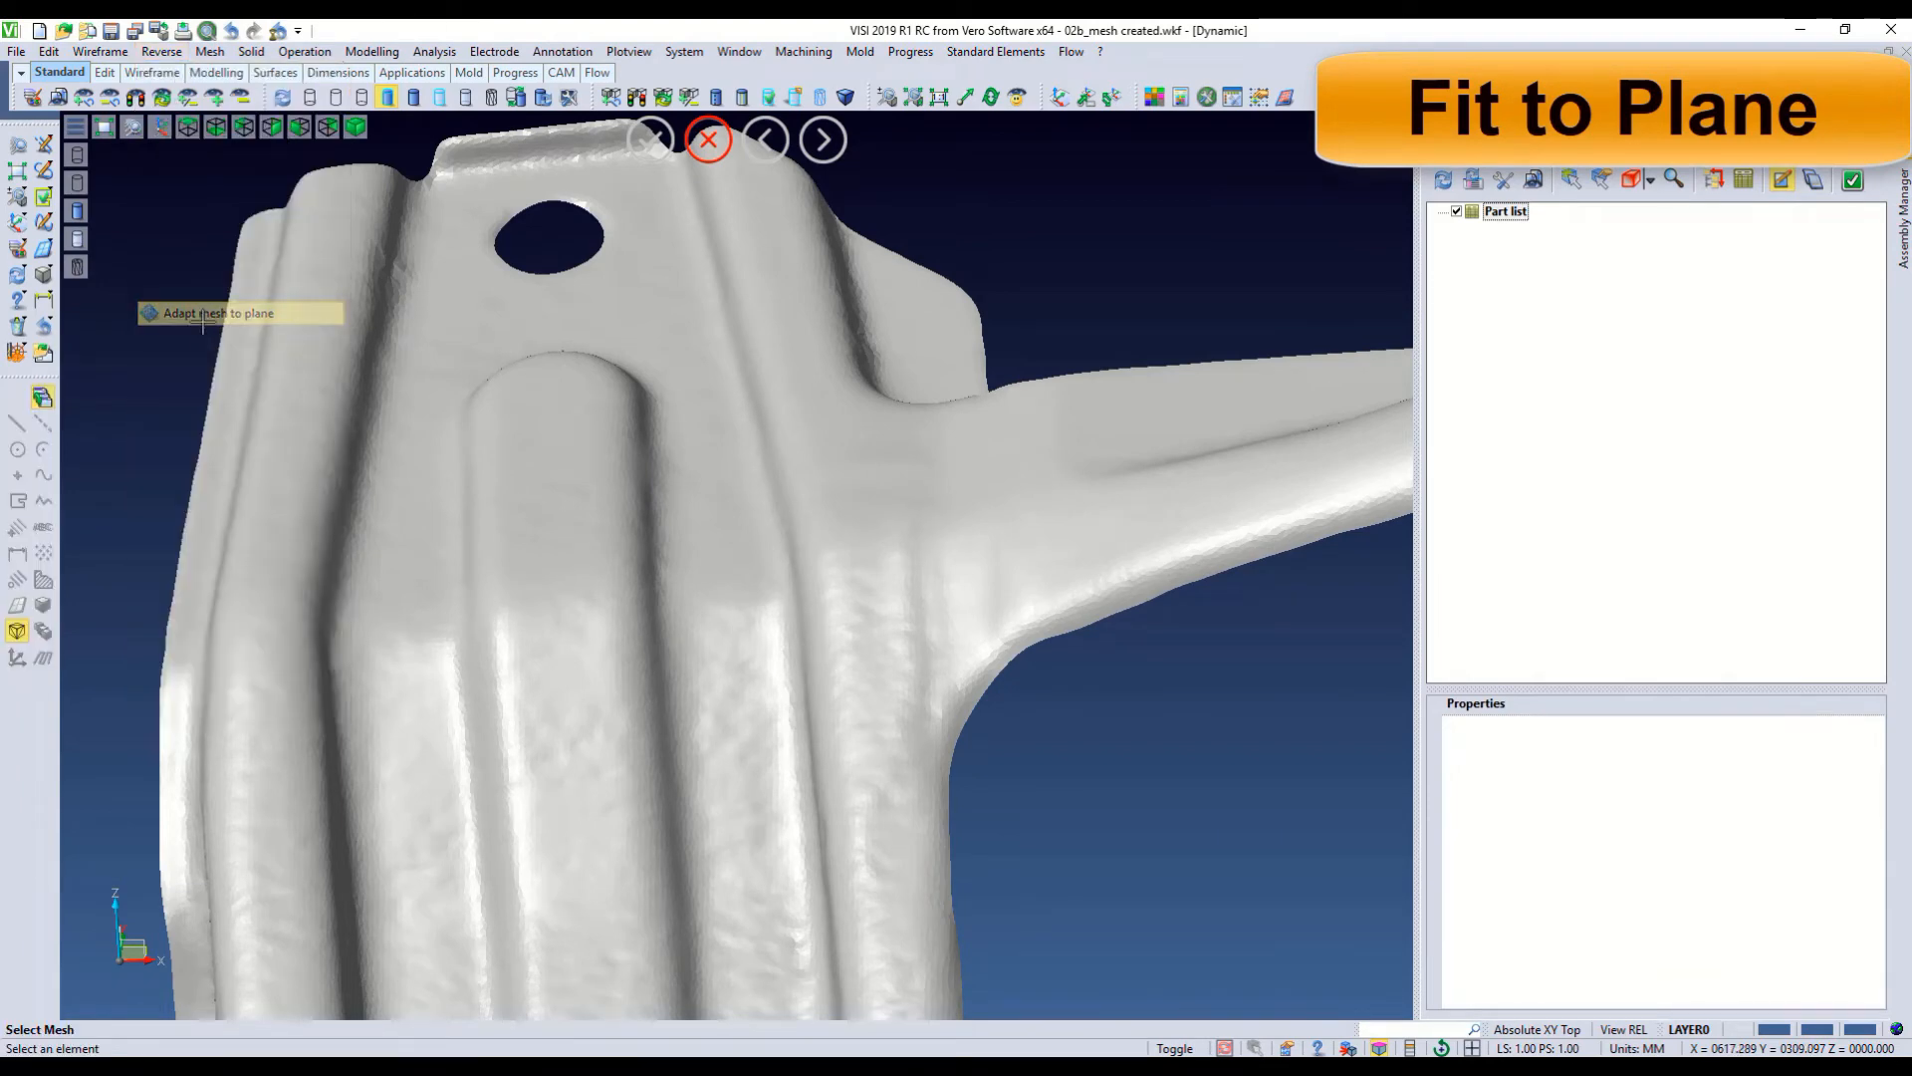
click(494, 305)
right_click(494, 305)
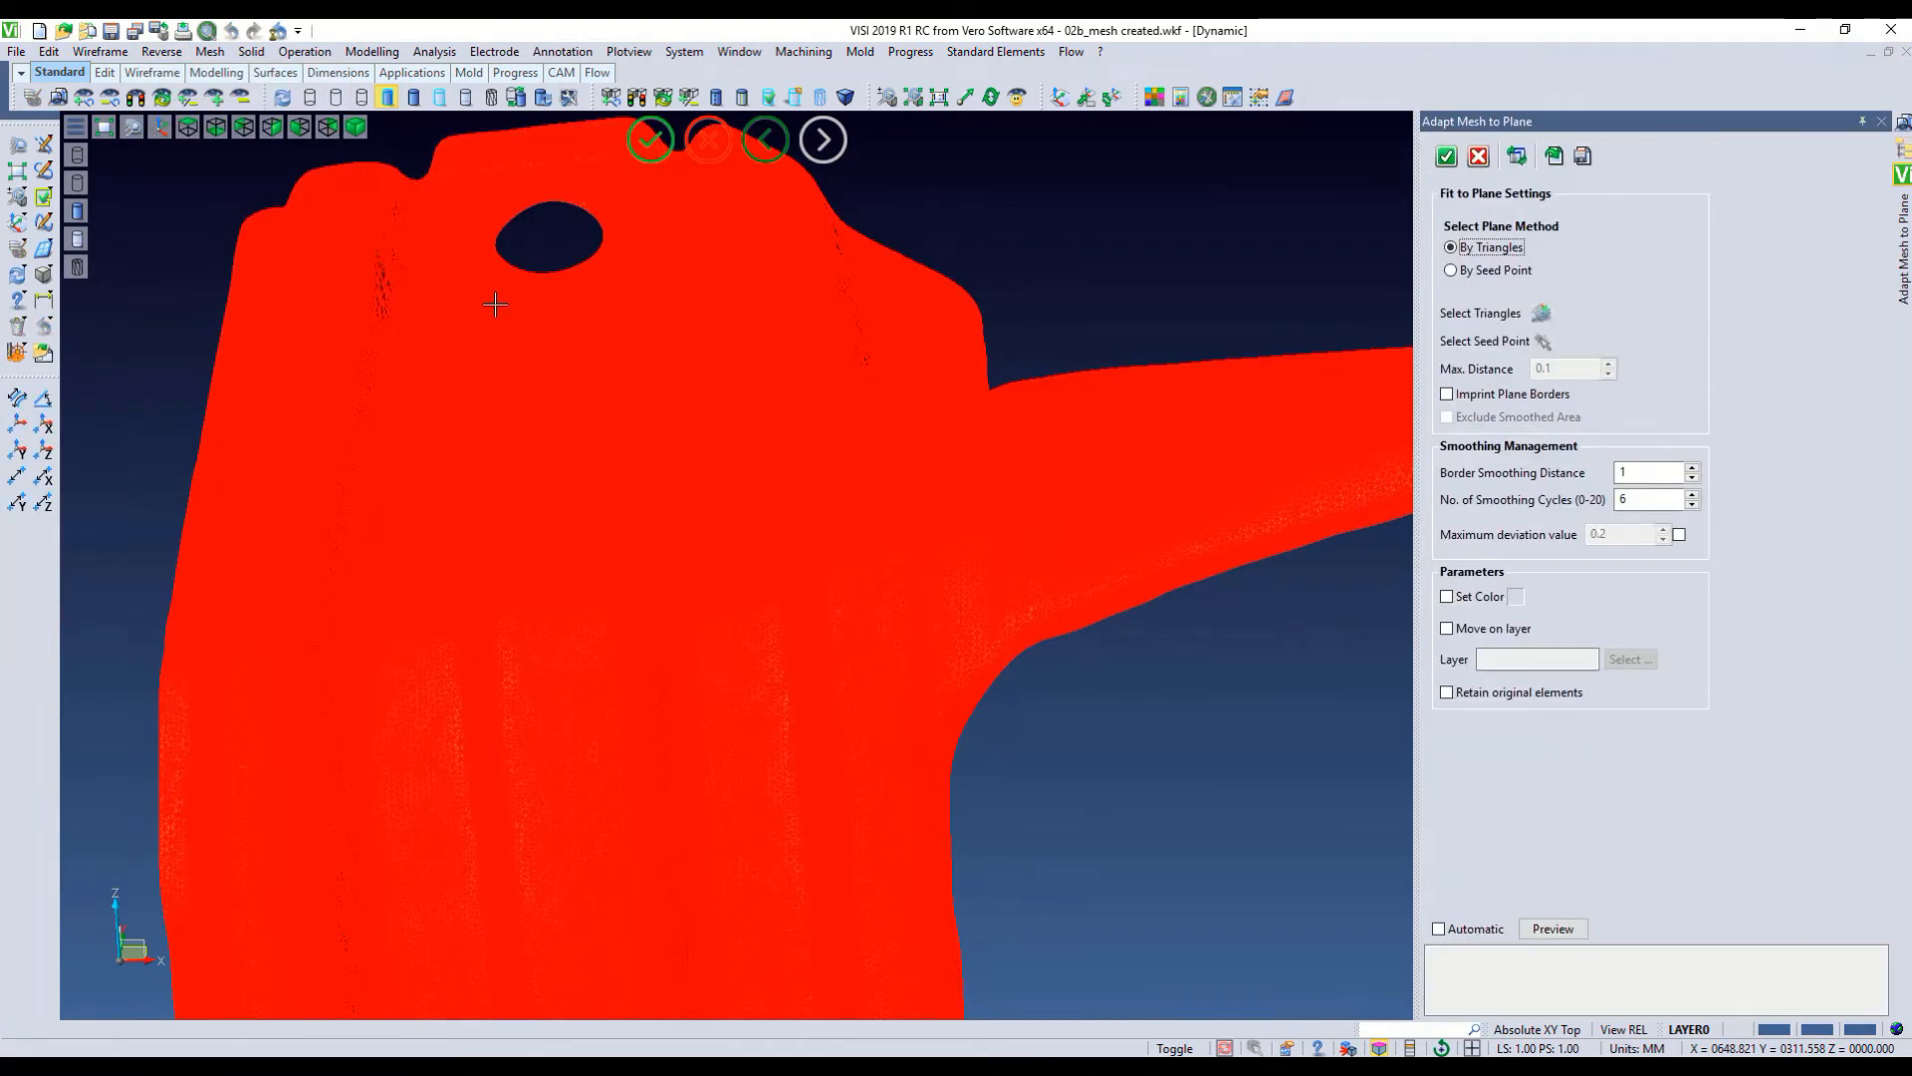
click(1541, 312)
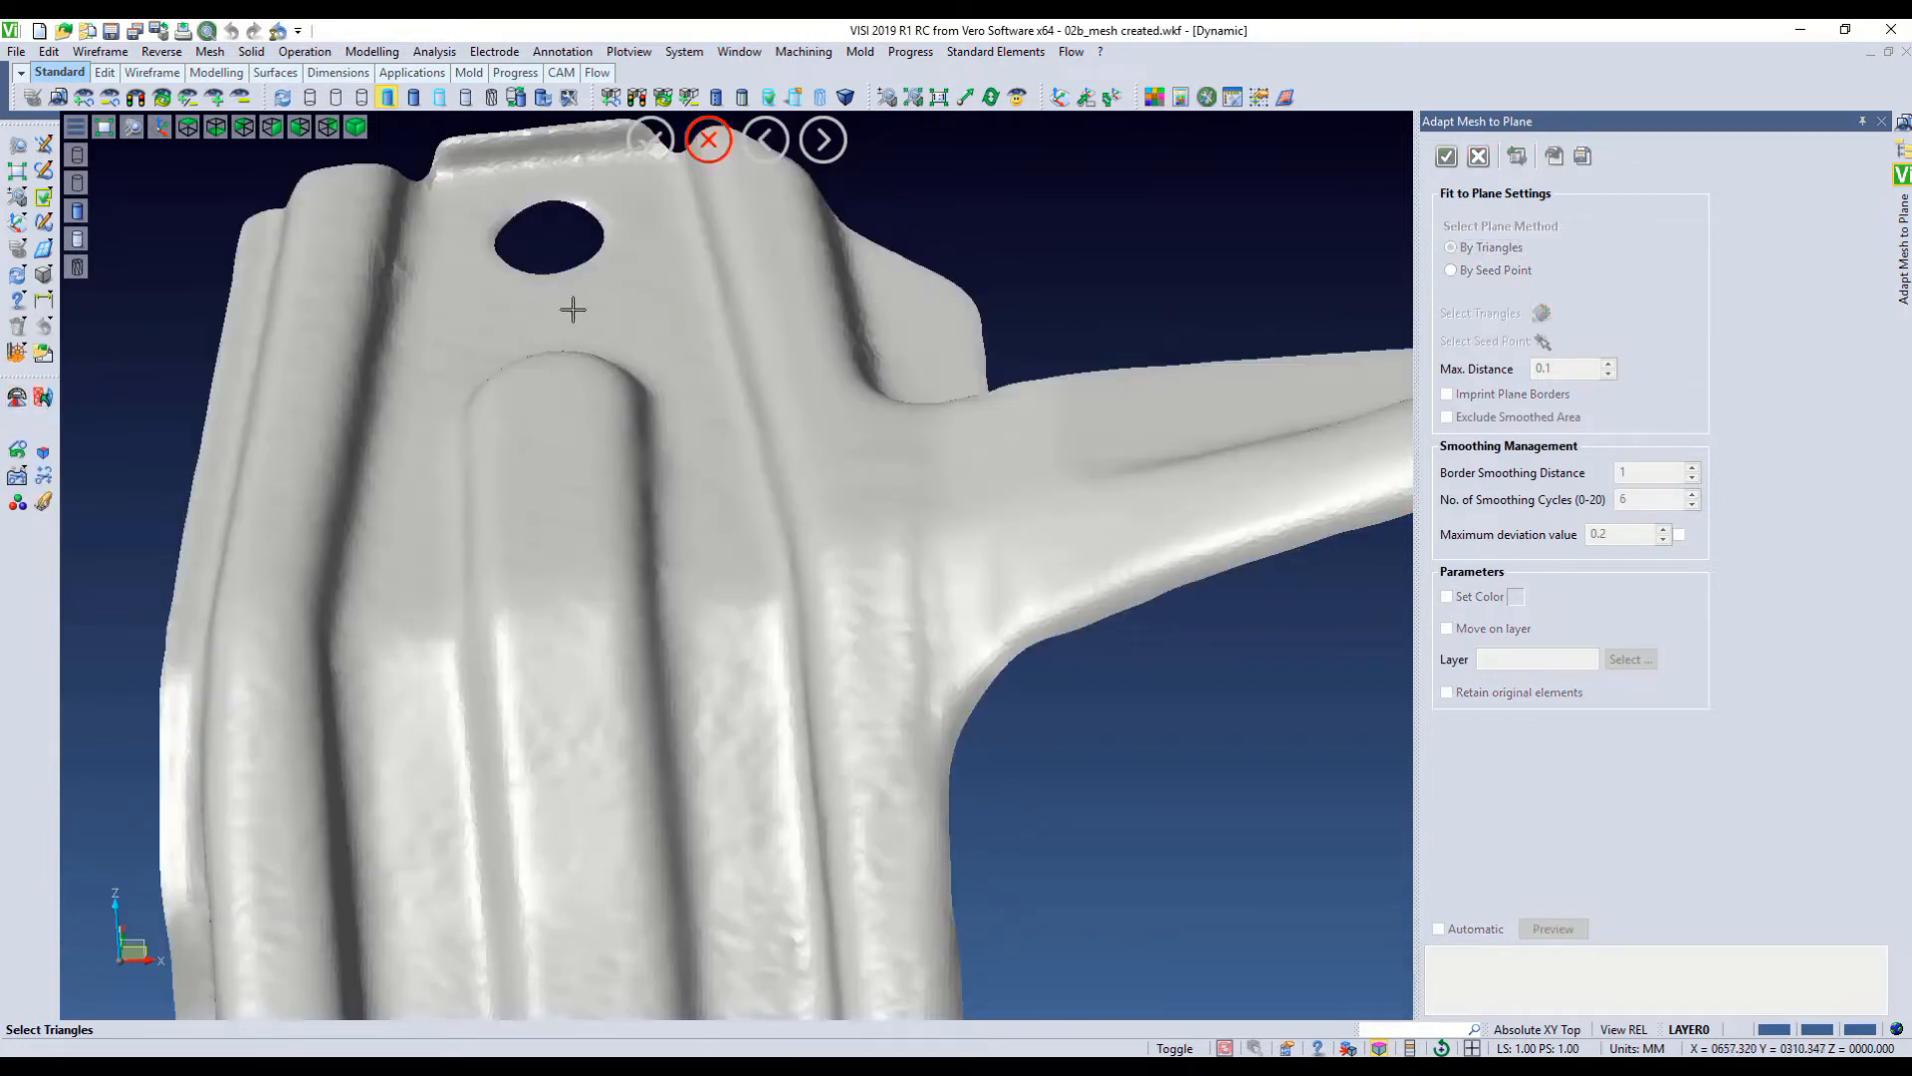
Select the flat area around the large hole above the central rib with a maximum angular deviation of 1.5
click(15, 397)
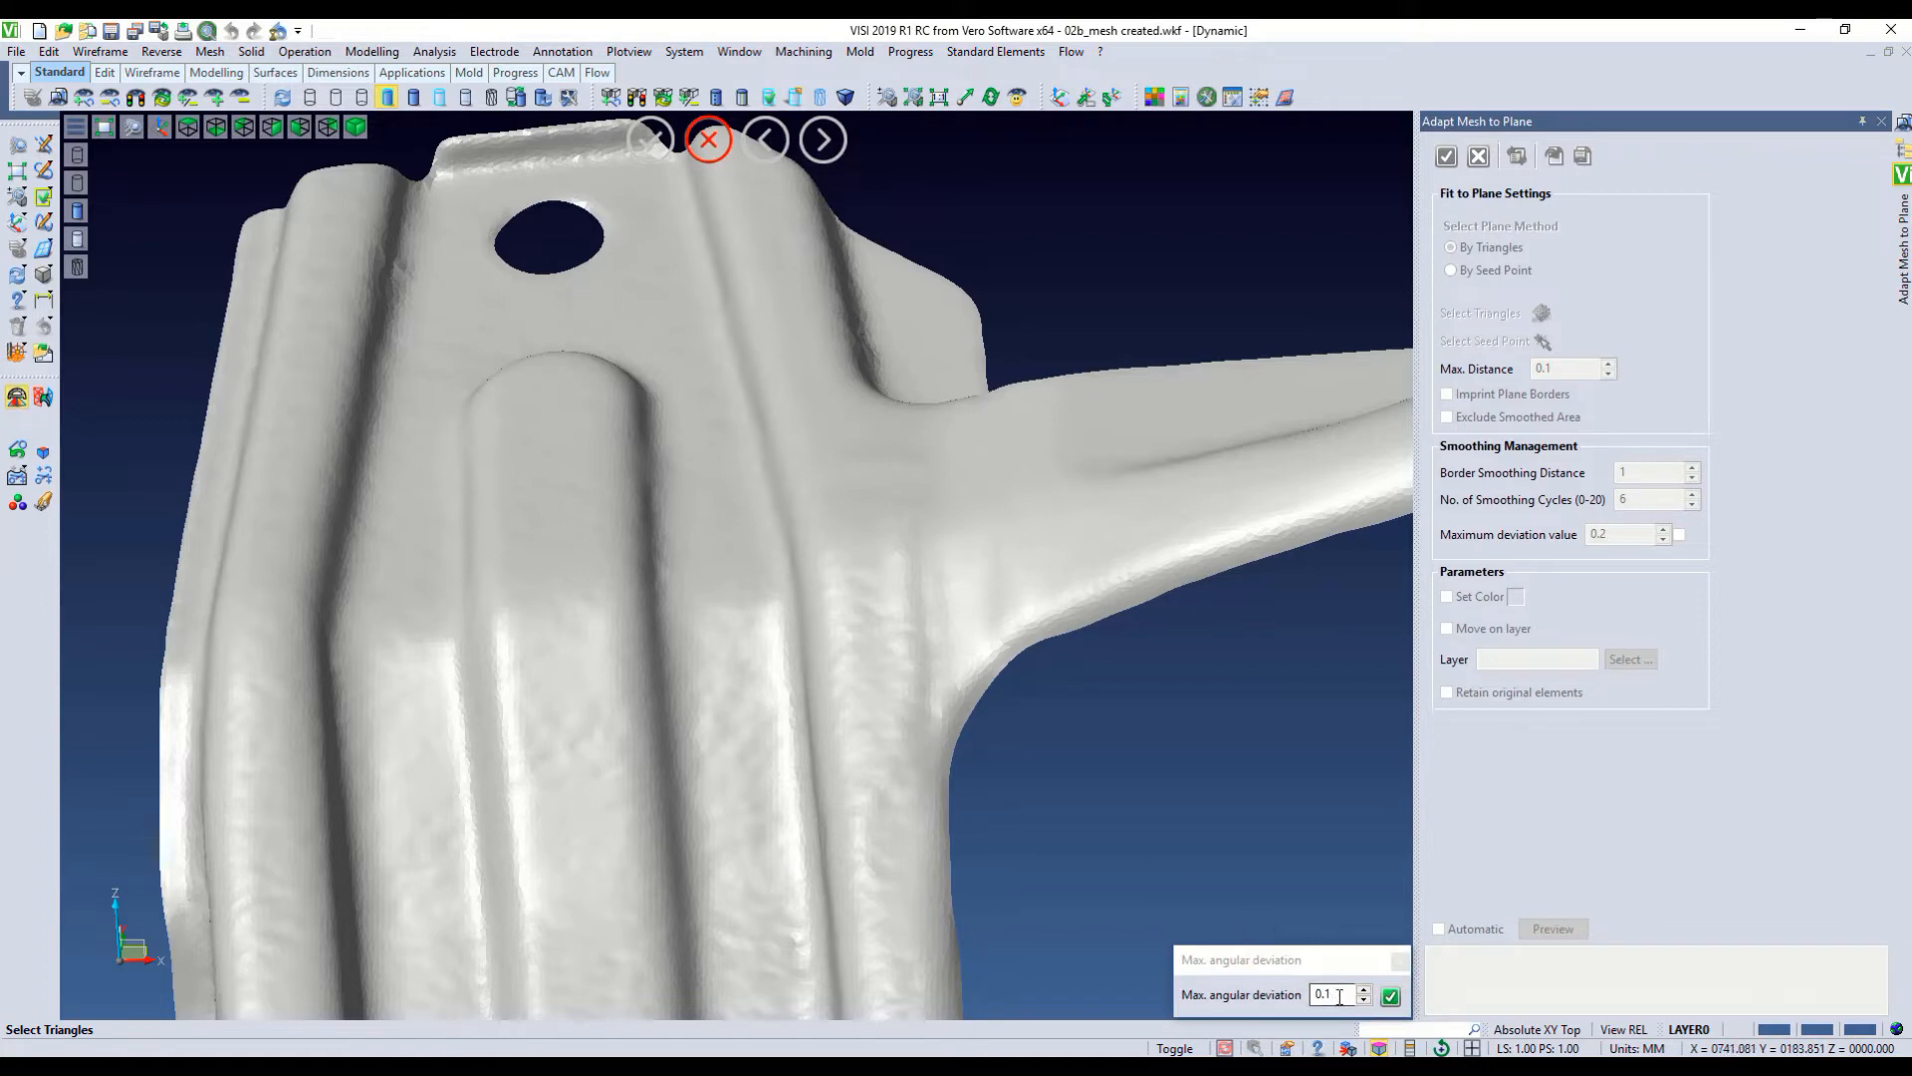
click(1243, 999)
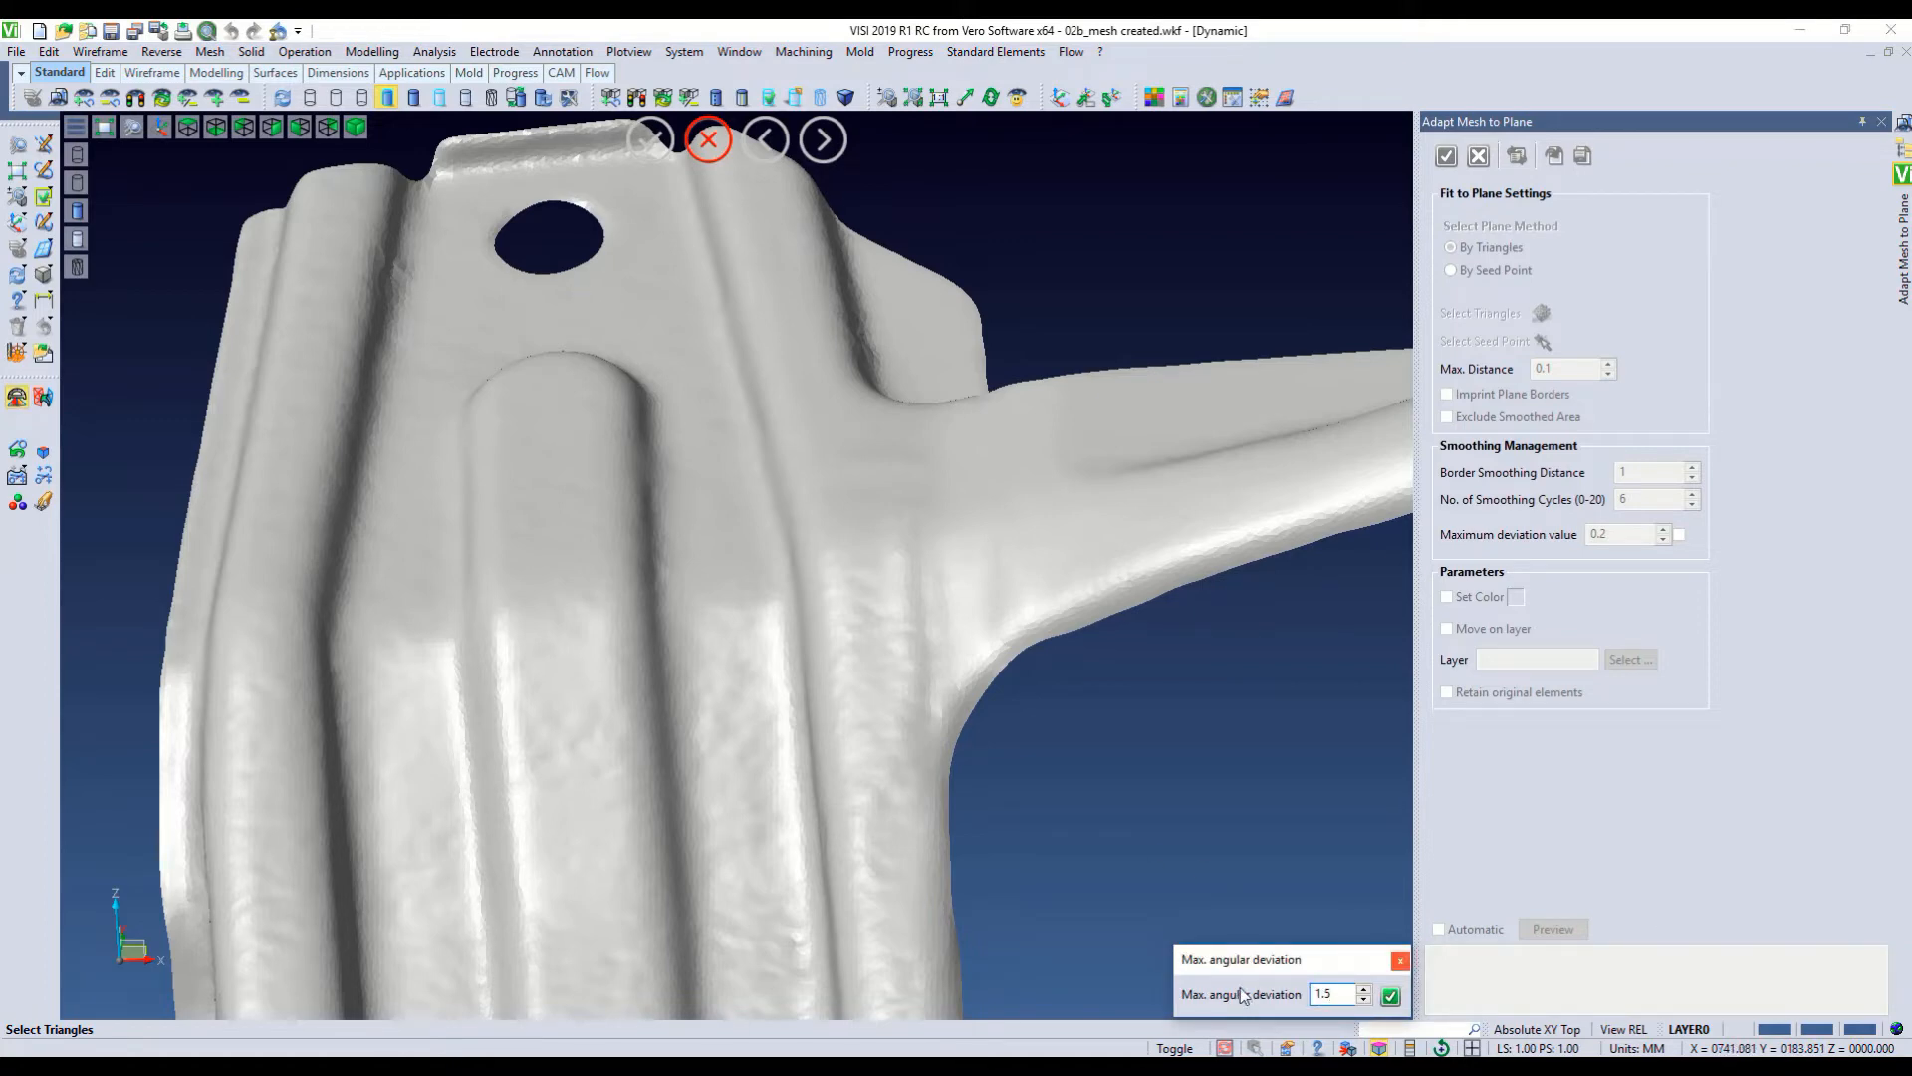
click(589, 292)
key(Return)
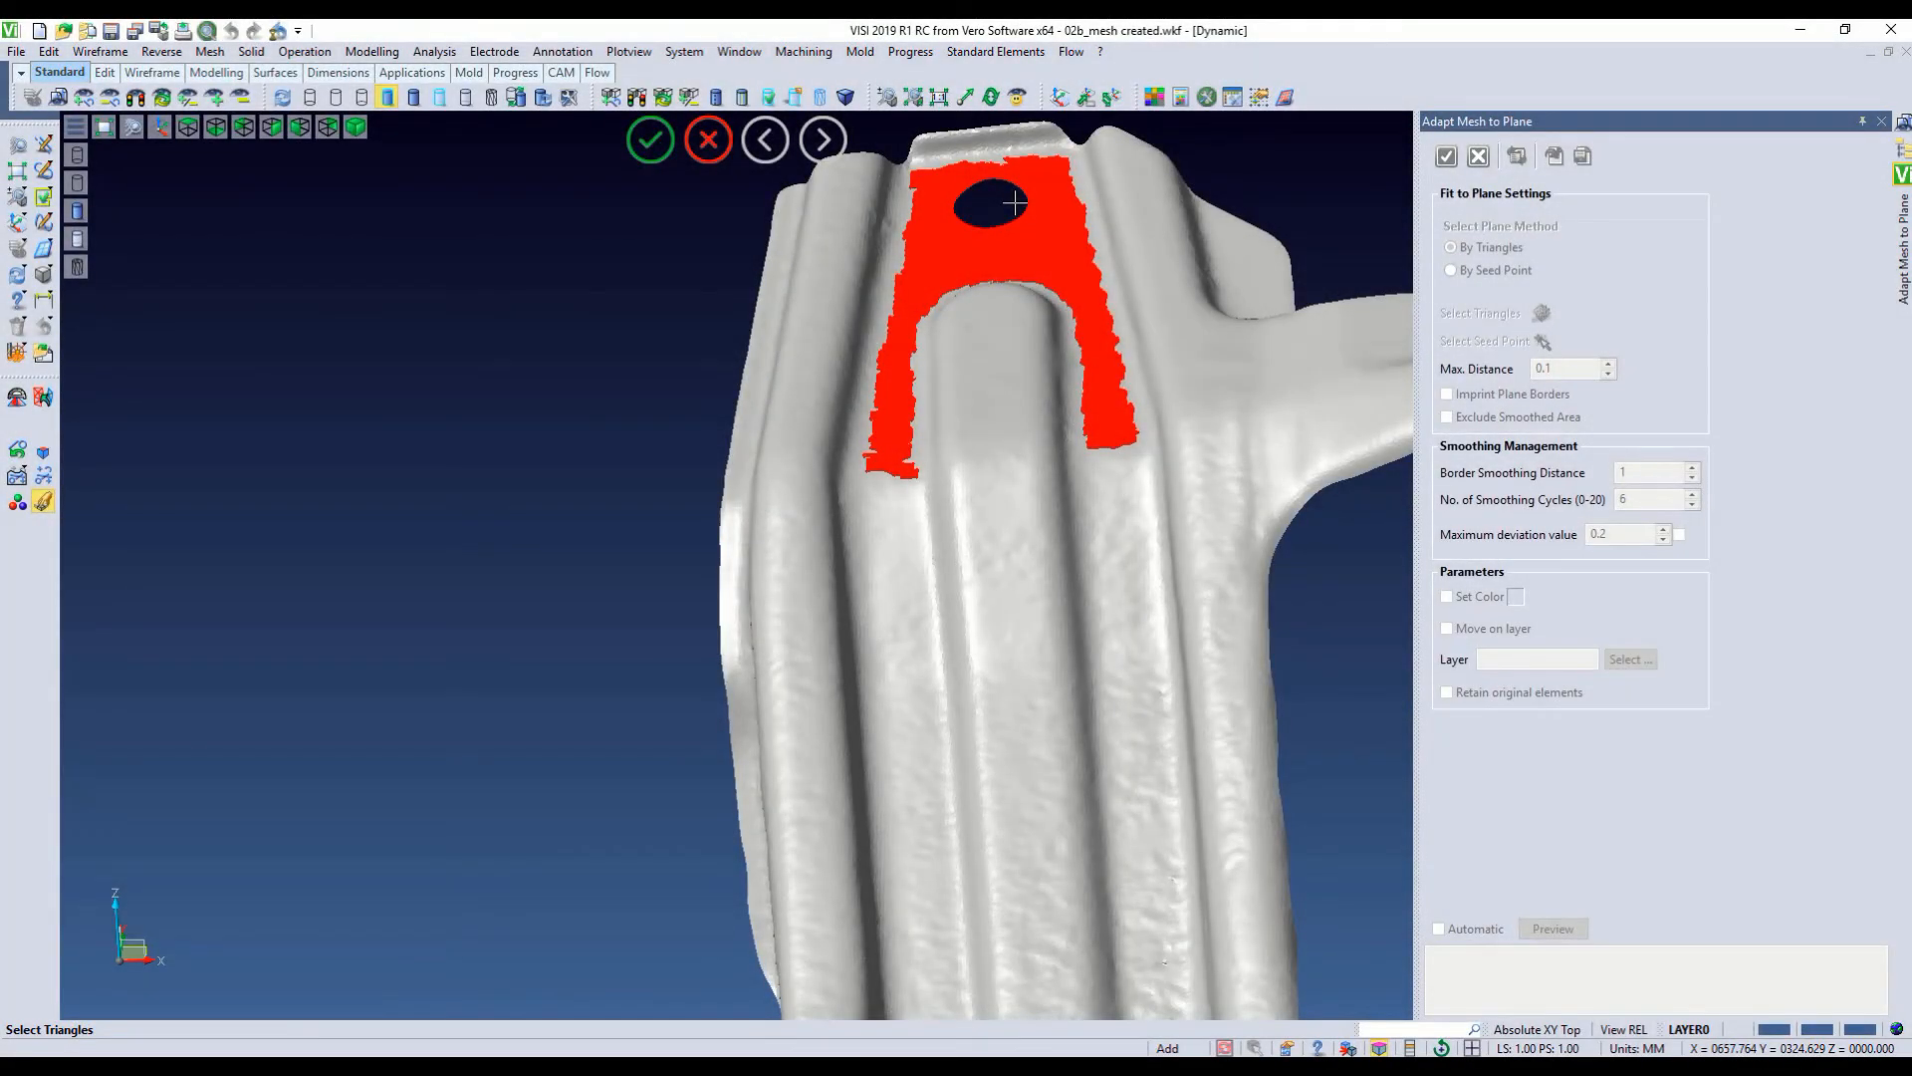
right_click(1014, 202)
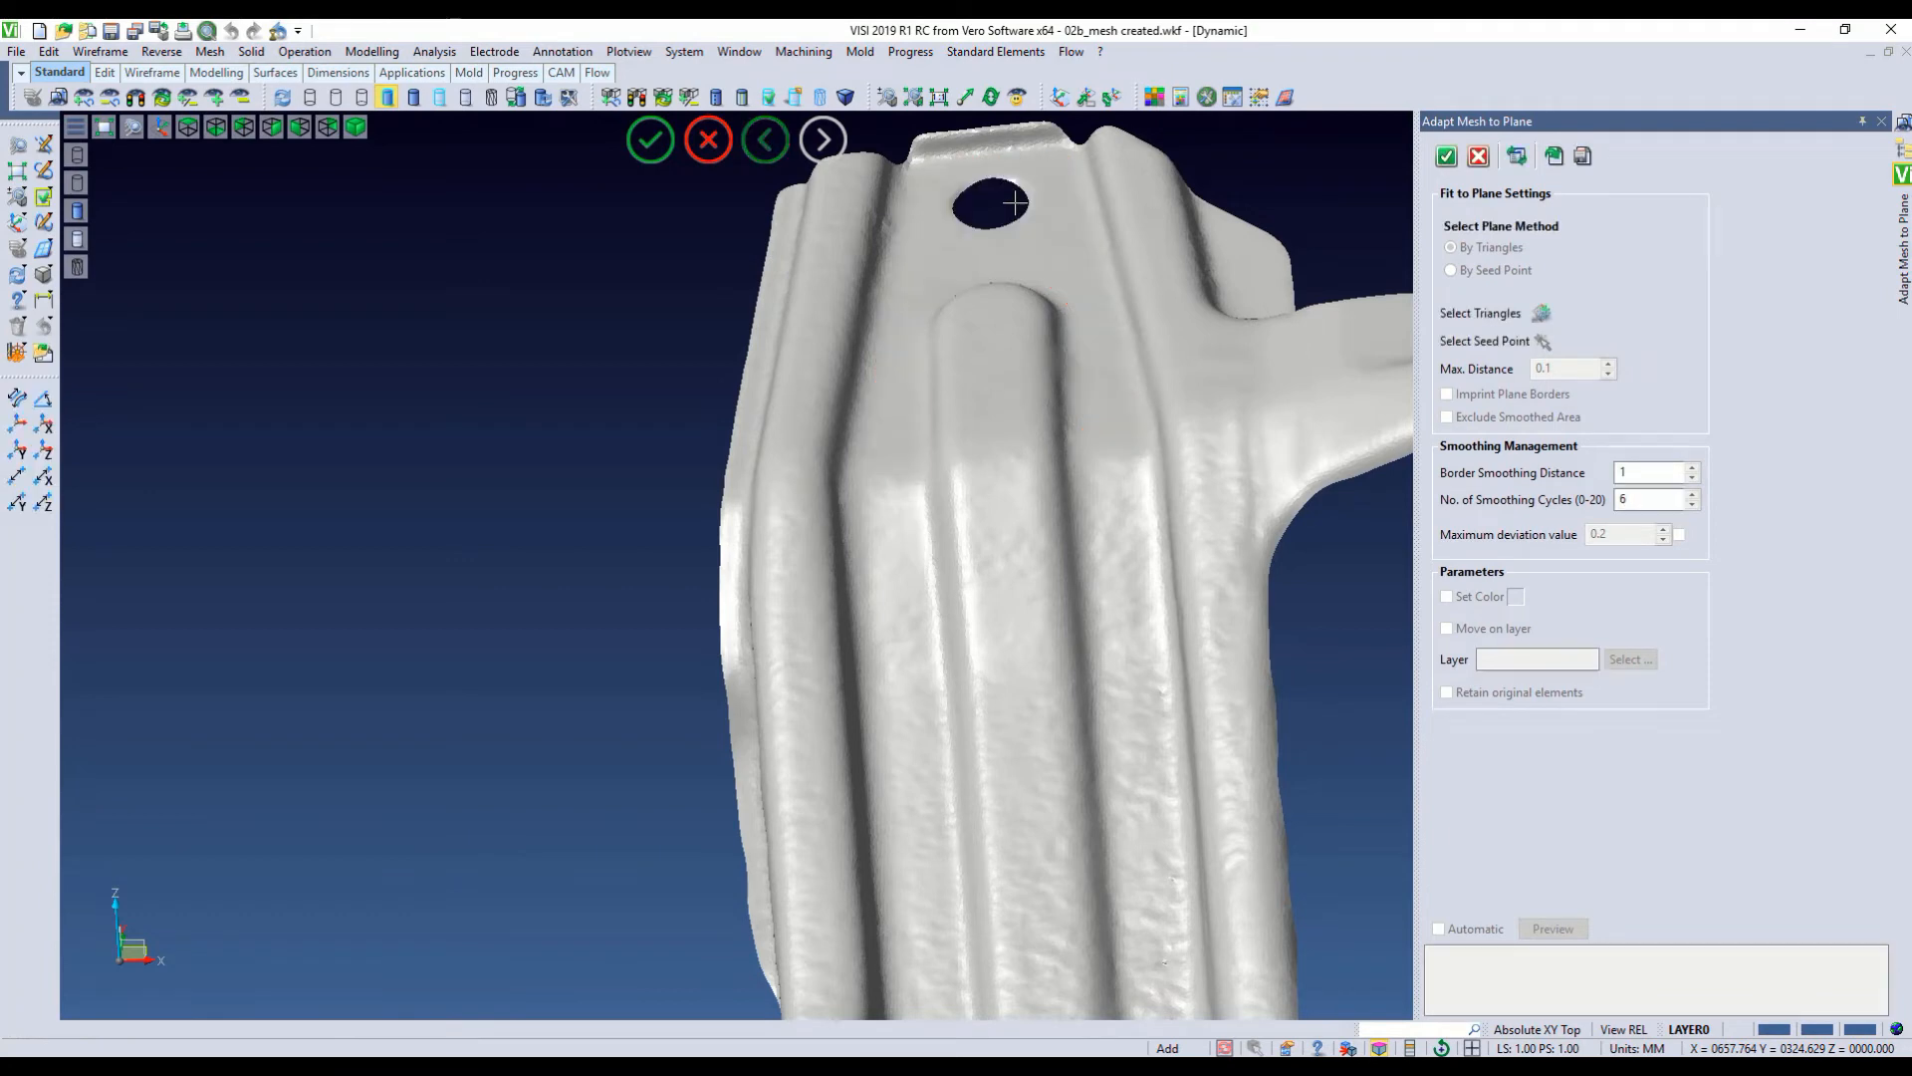
Preview and apply the plane fit with a border smoothing distance of 1 and 6 smoothing cycles
scroll(1076, 322, up, 4)
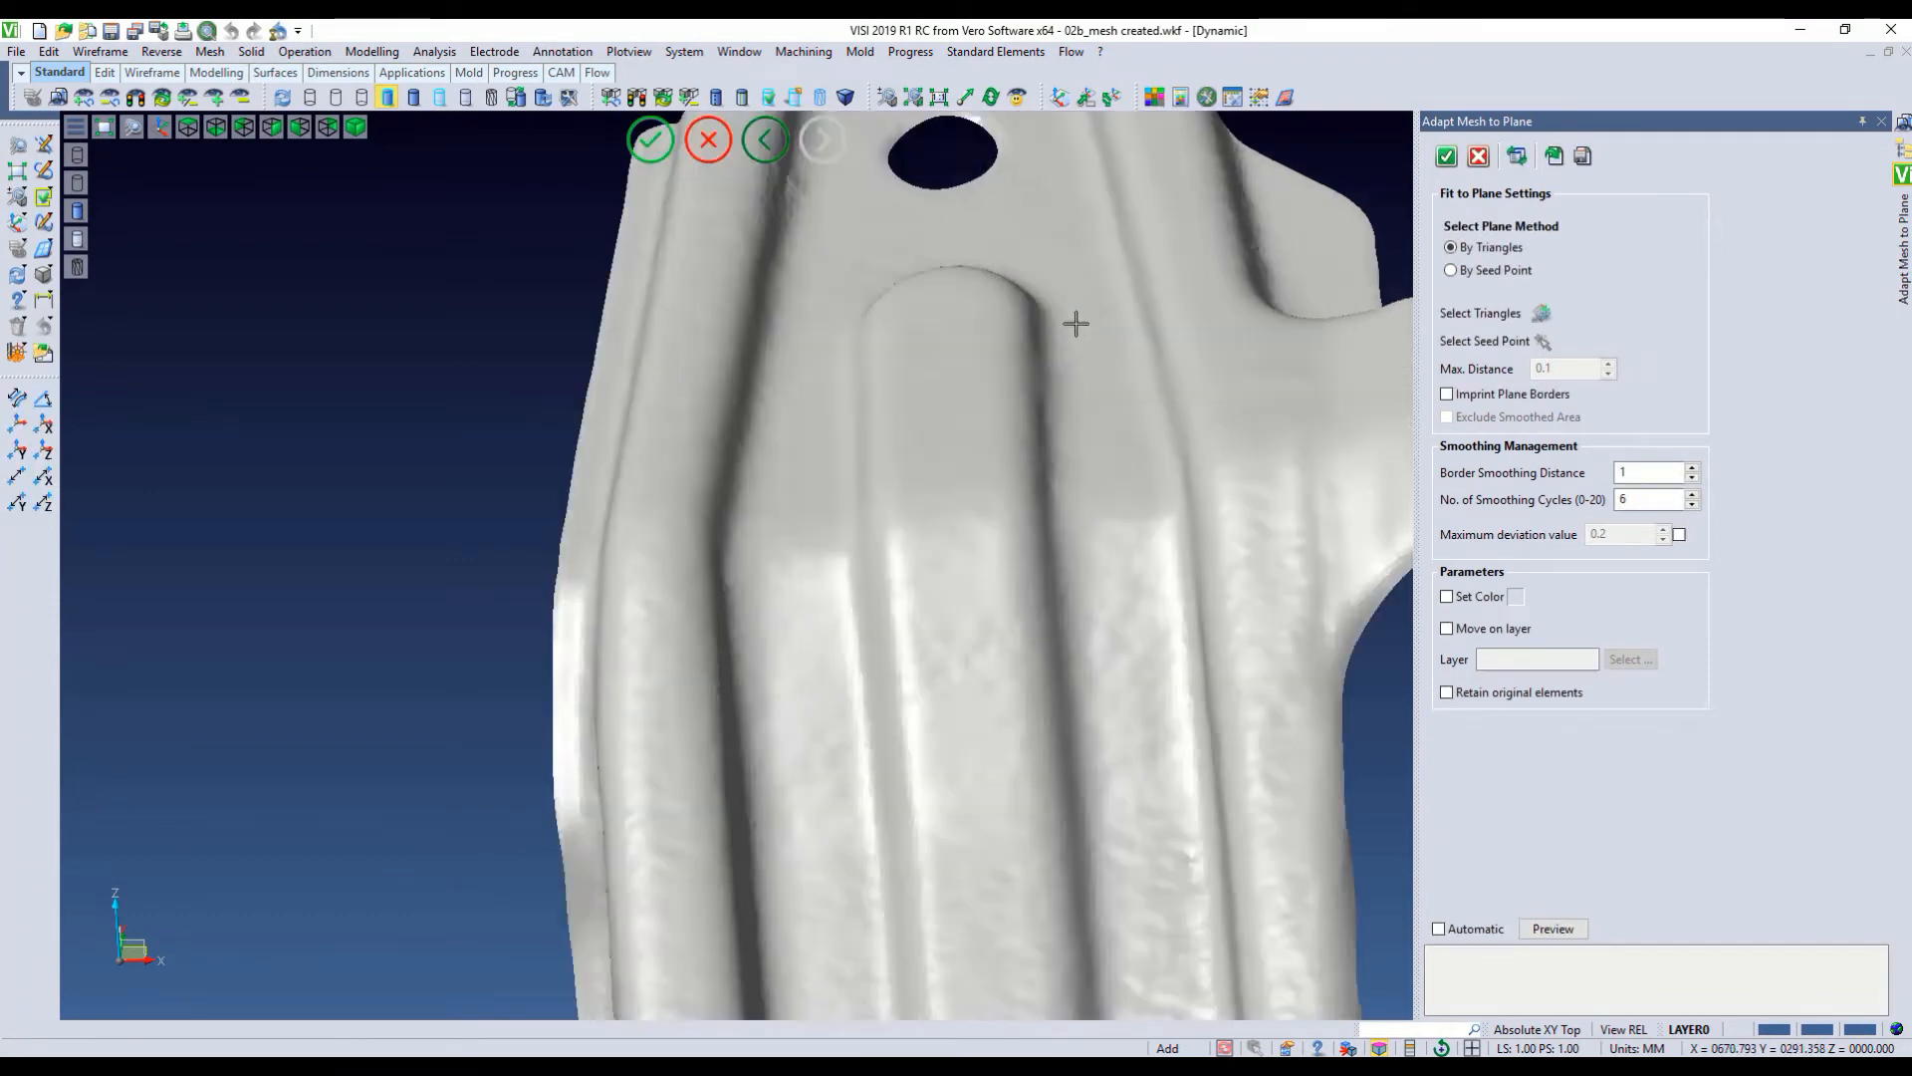
mouse_move(1076, 322)
middle_down()
mouse_move(1059, 348)
mouse_move(1101, 342)
mouse_move(1080, 333)
middle_up()
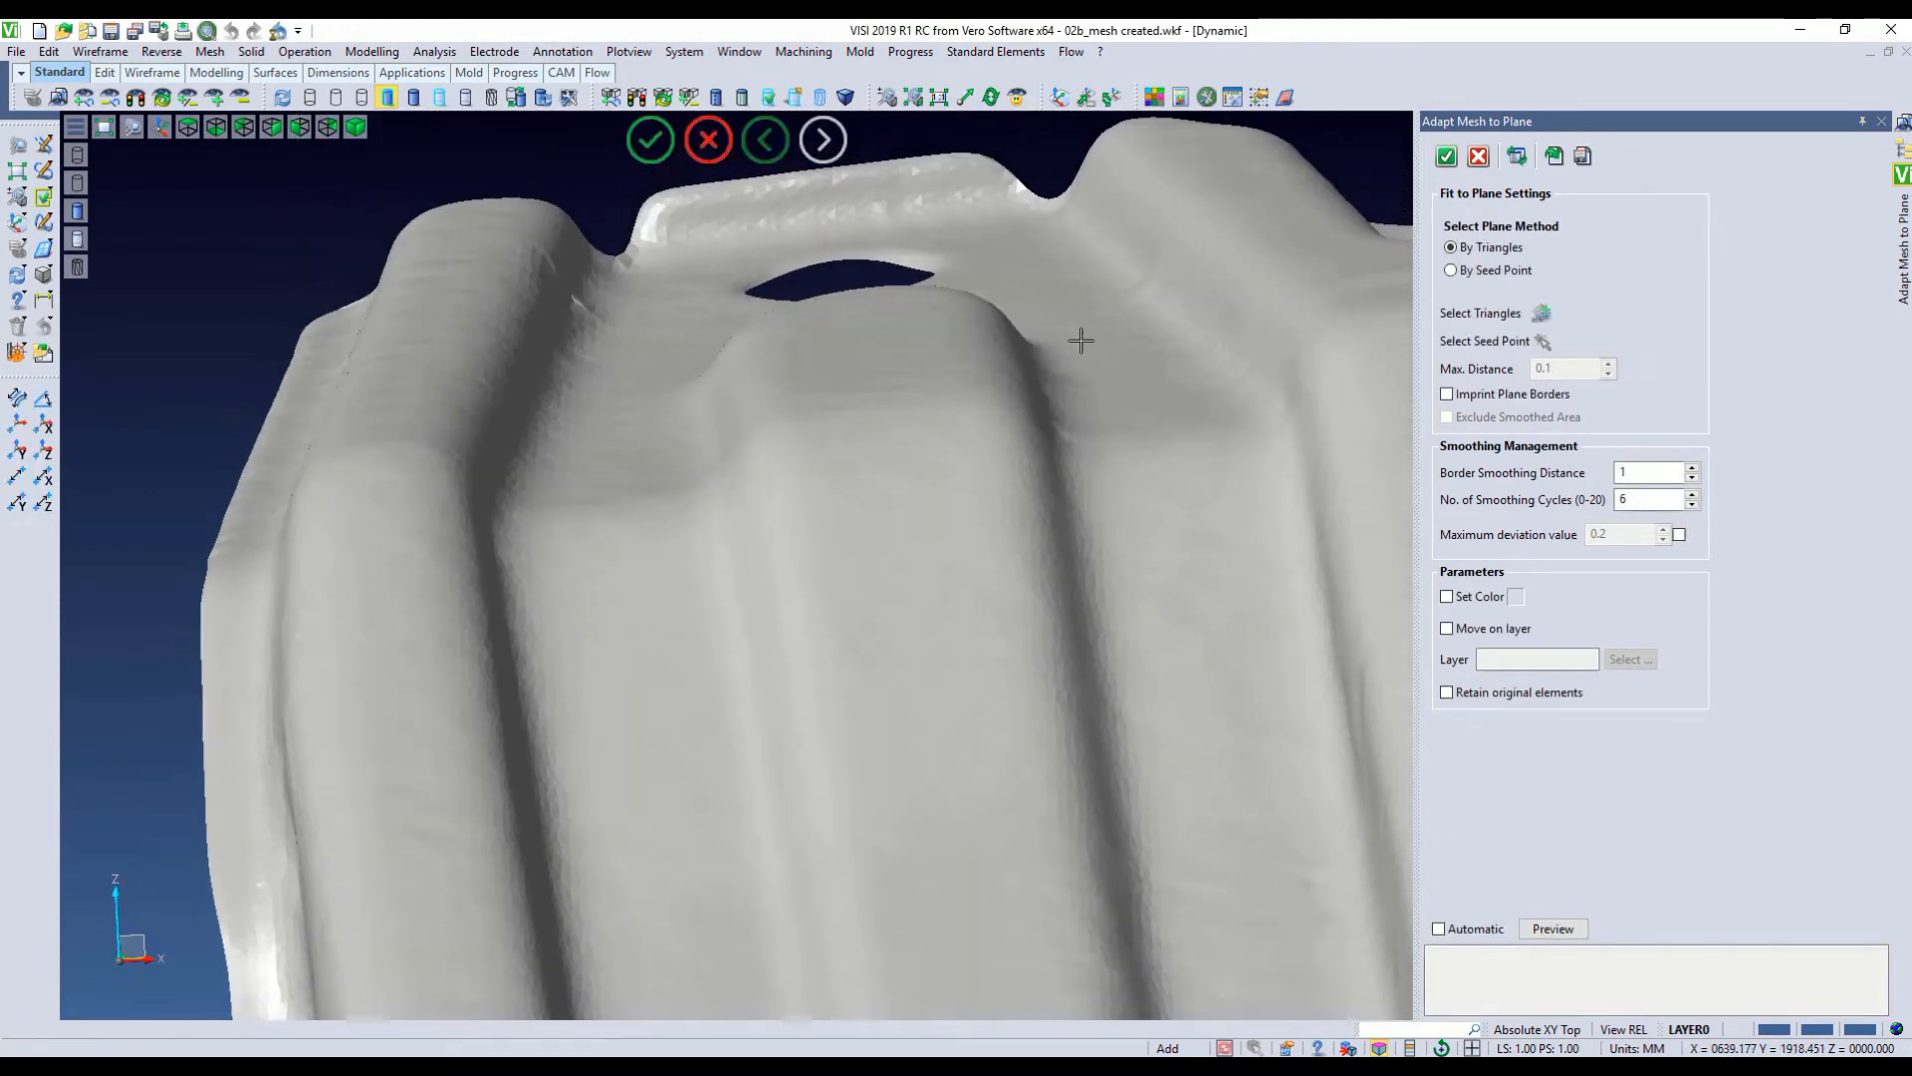
click(1573, 931)
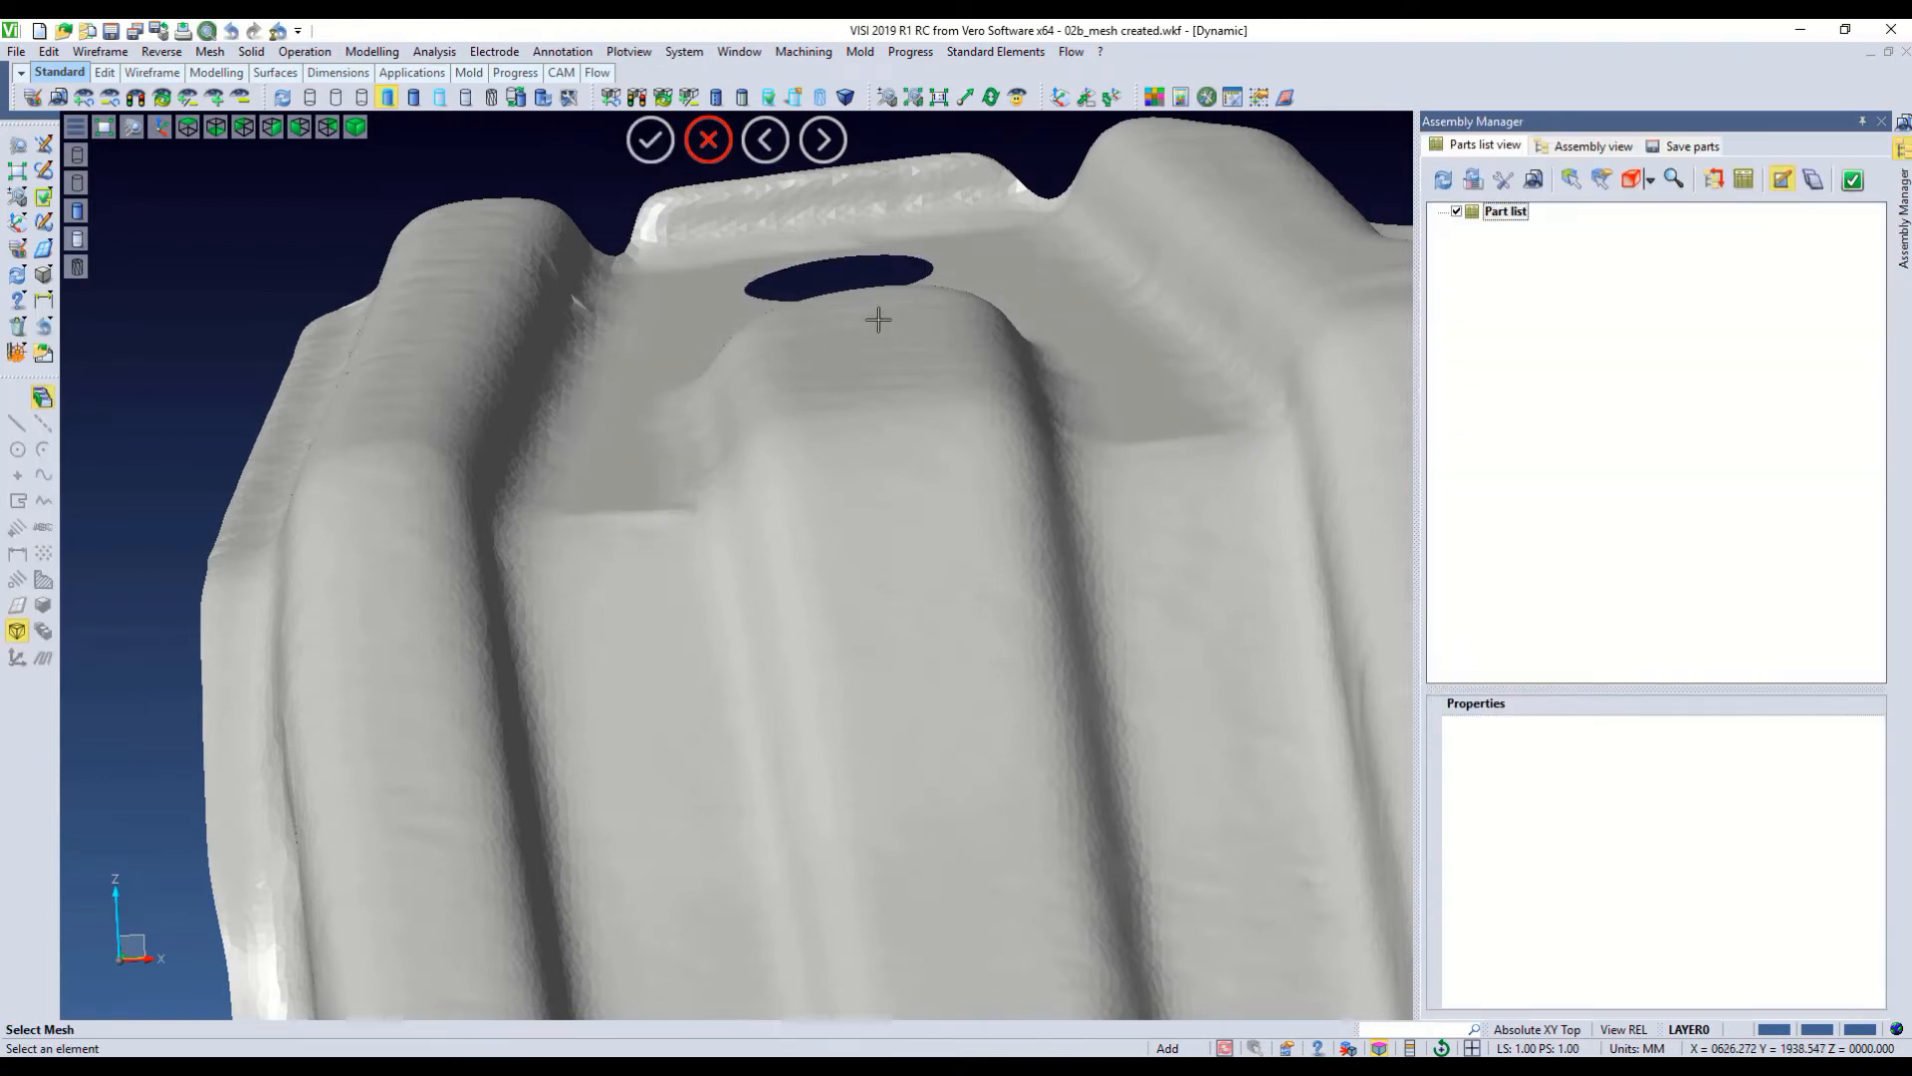
Run Adapt Mesh to Cylinder from a point beside the bracket's rib fillet, imprinting the cylinder borders with maximum distance 0.1, and preview it
scroll(687, 286, down, 8)
scroll(1103, 556, down, 1)
middle_drag(1104, 558, 1054, 518)
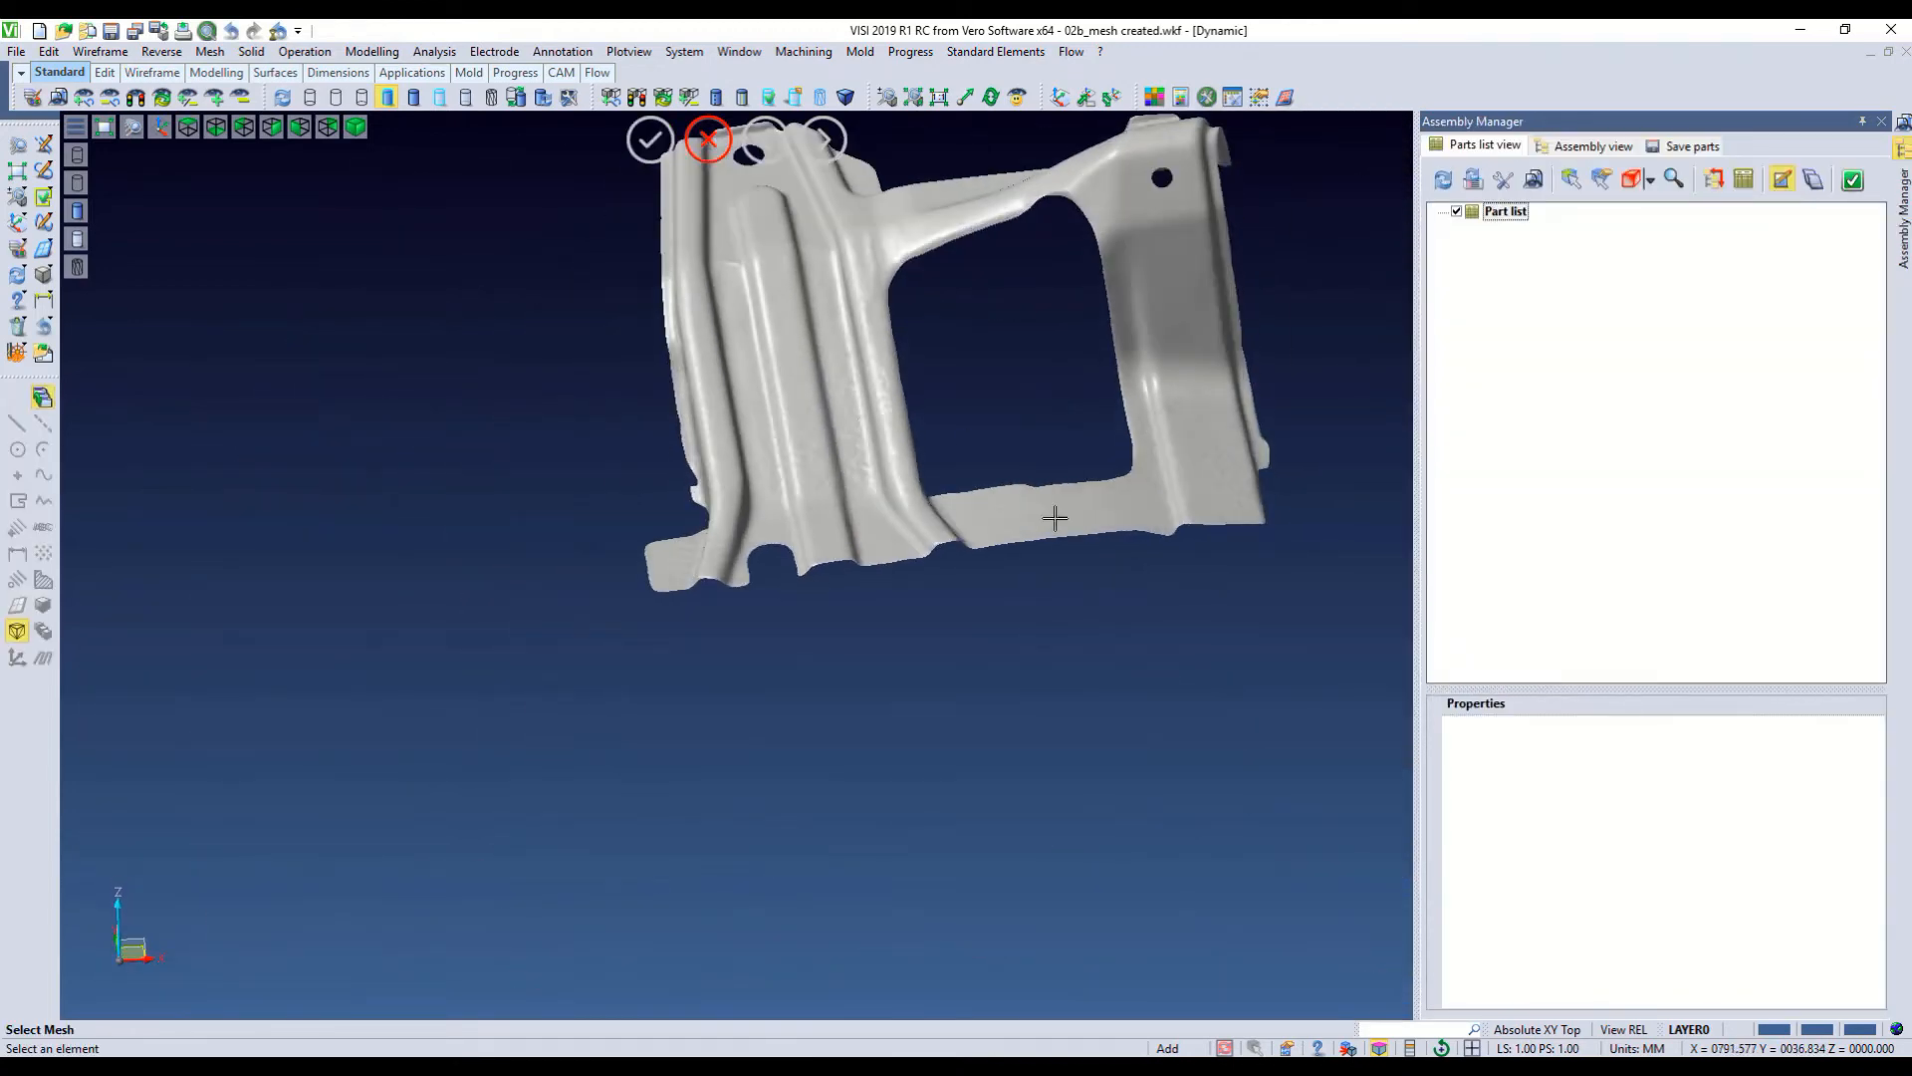
middle_drag(889, 493, 827, 583)
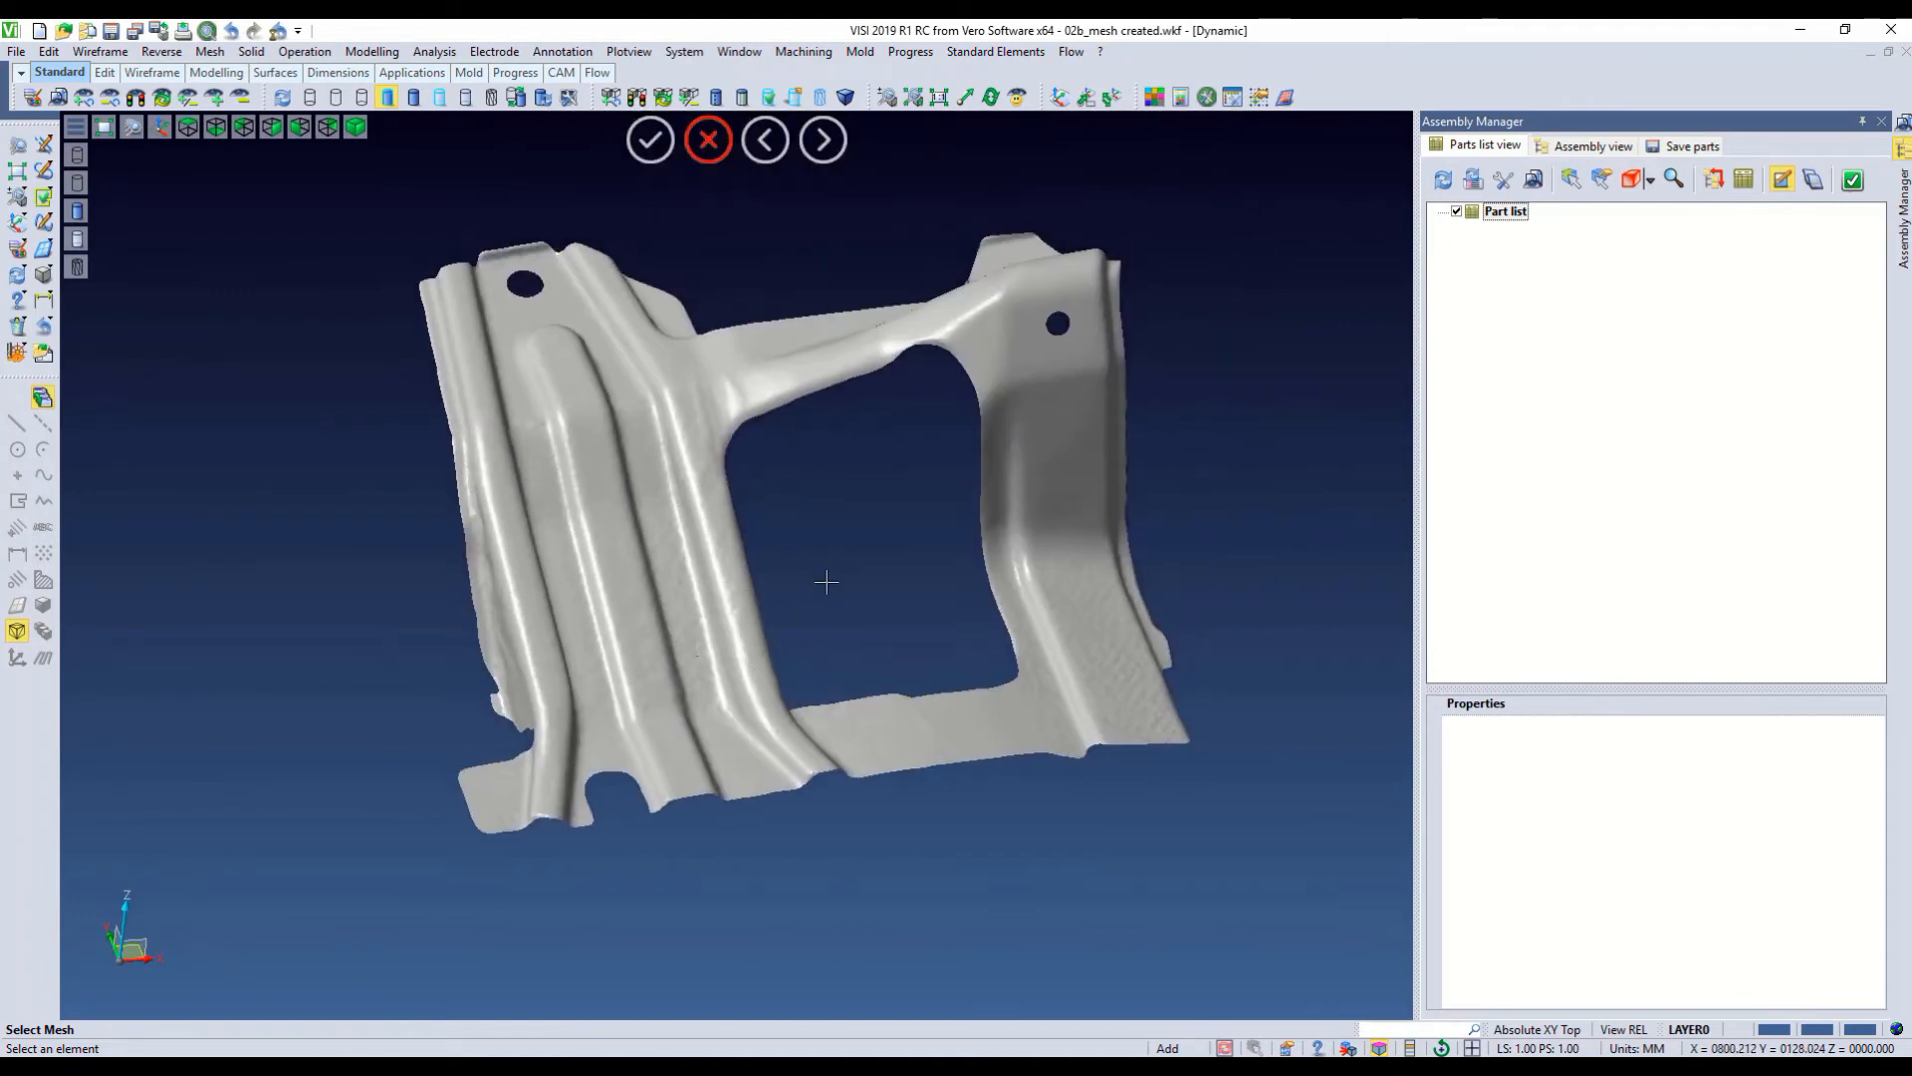
scroll(654, 683, up, 3)
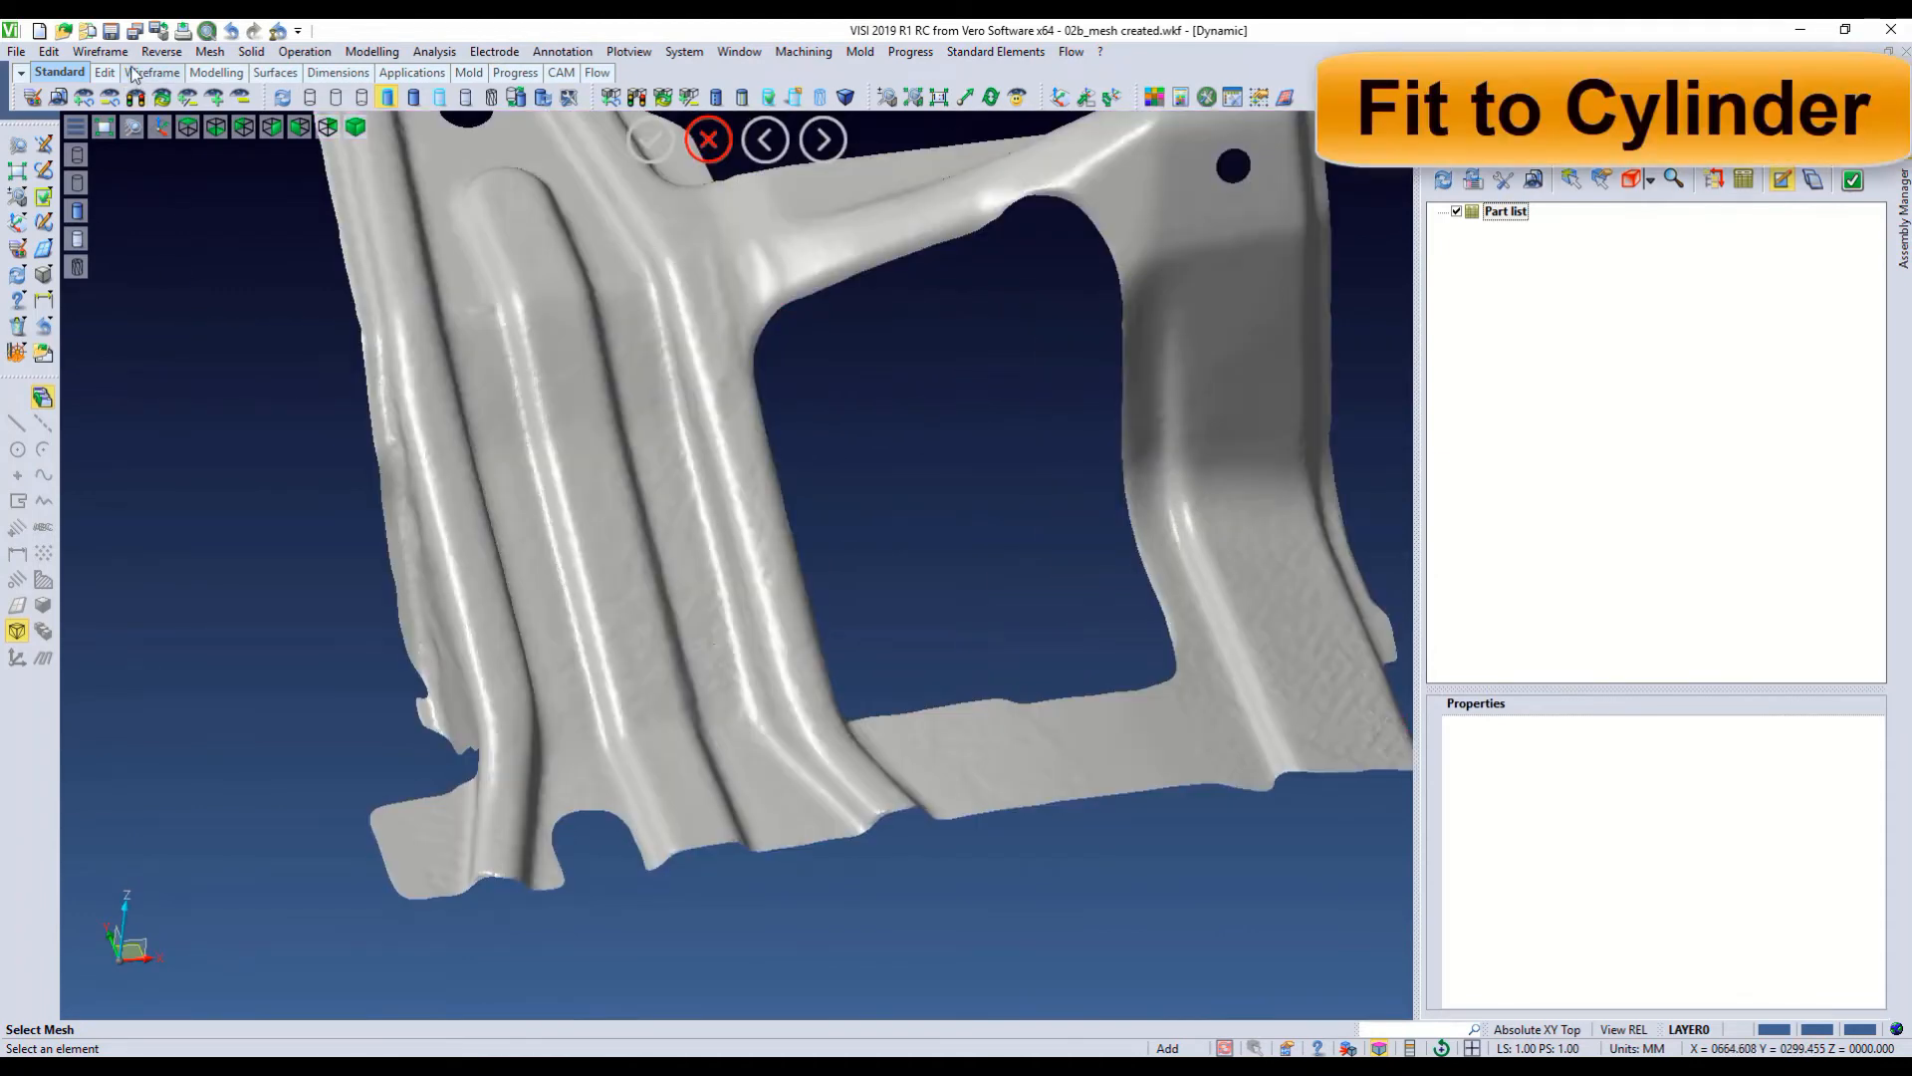
click(161, 51)
click(239, 334)
scroll(543, 214, up, 8)
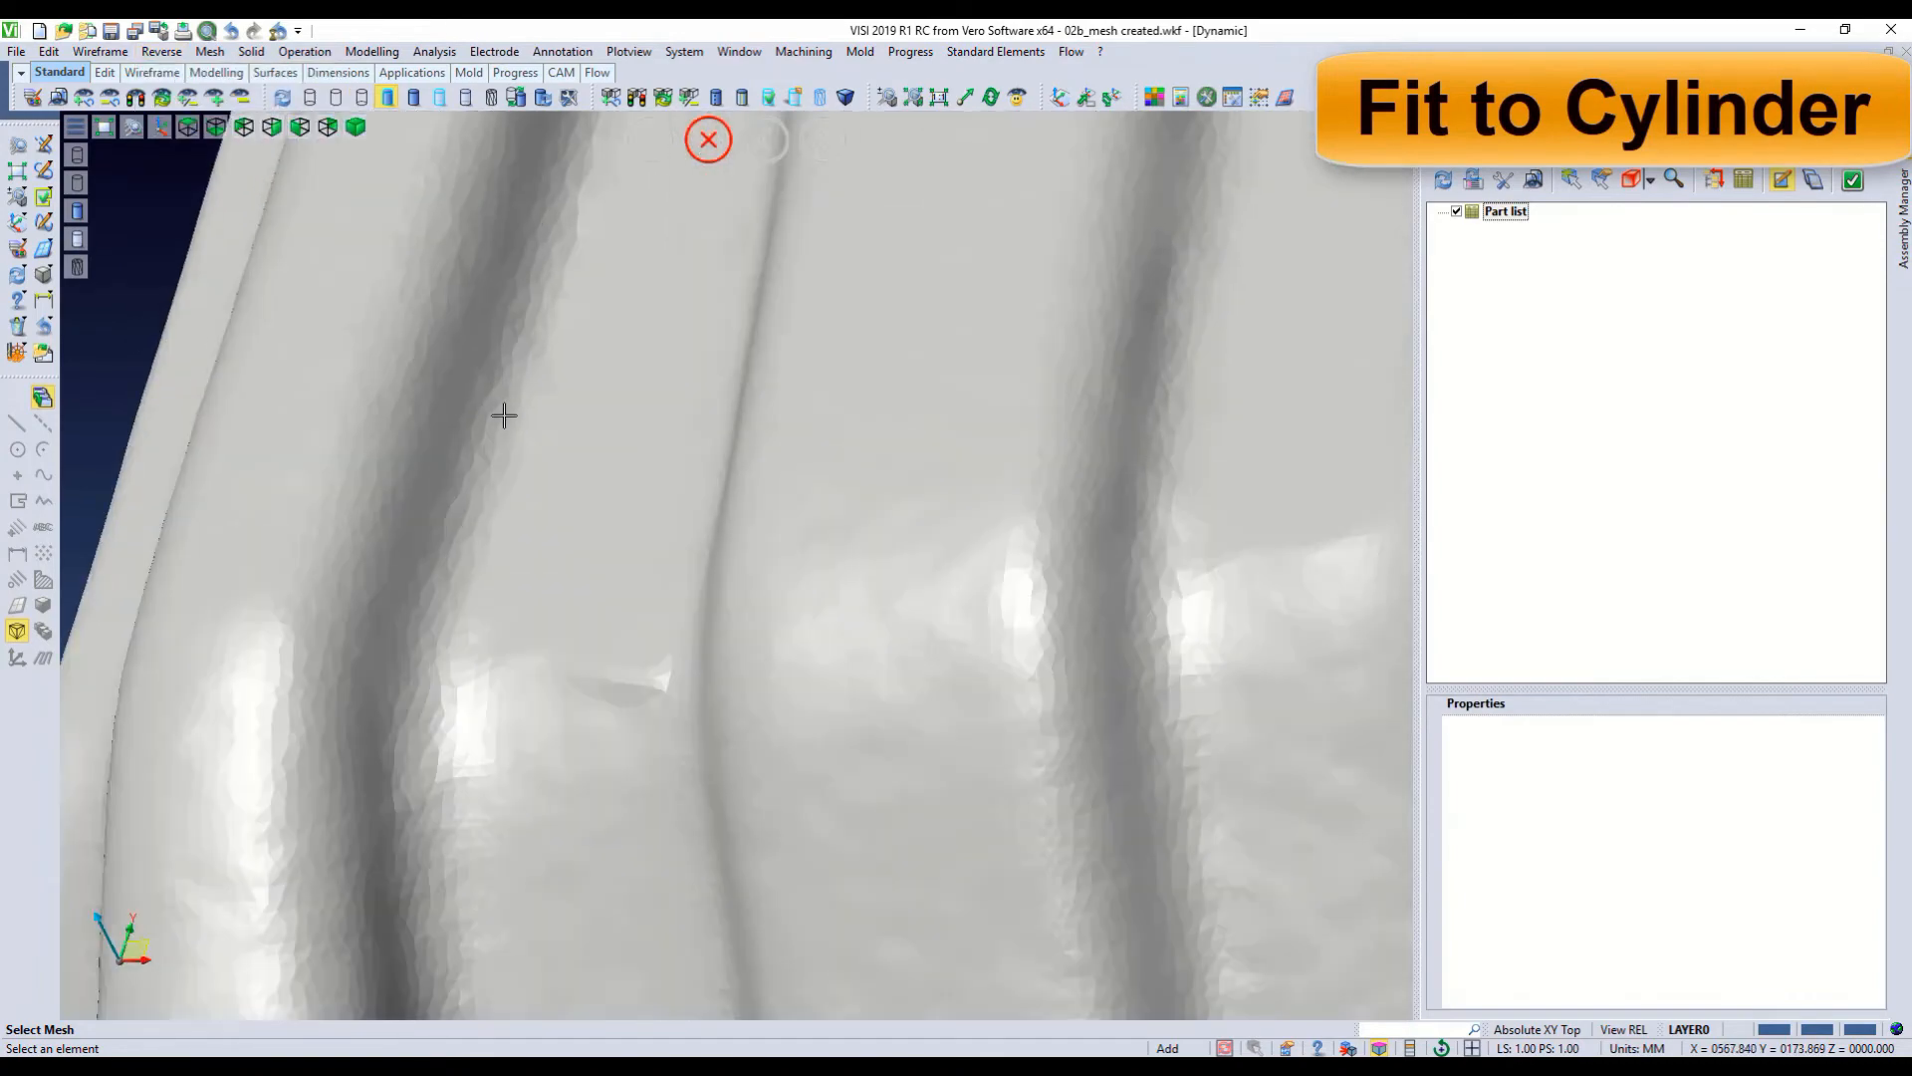
click(503, 416)
click(511, 451)
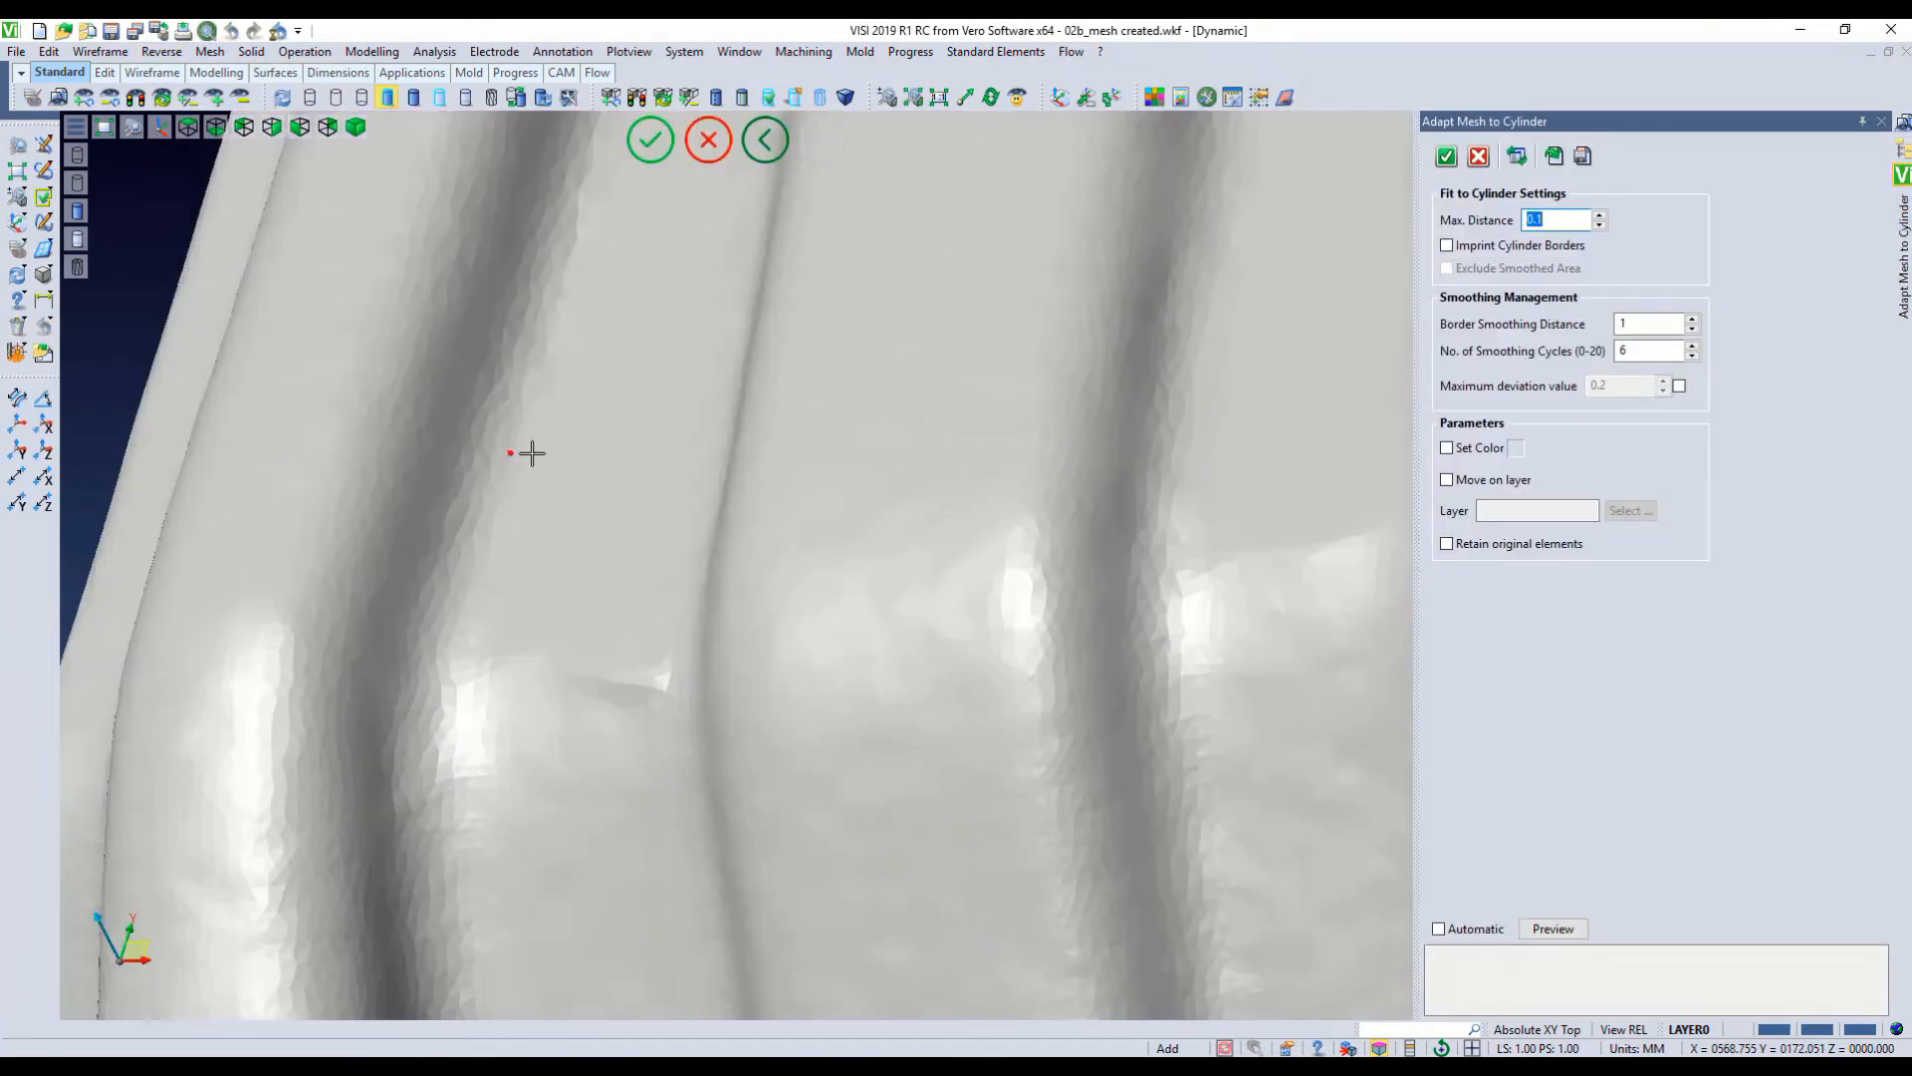
click(1462, 249)
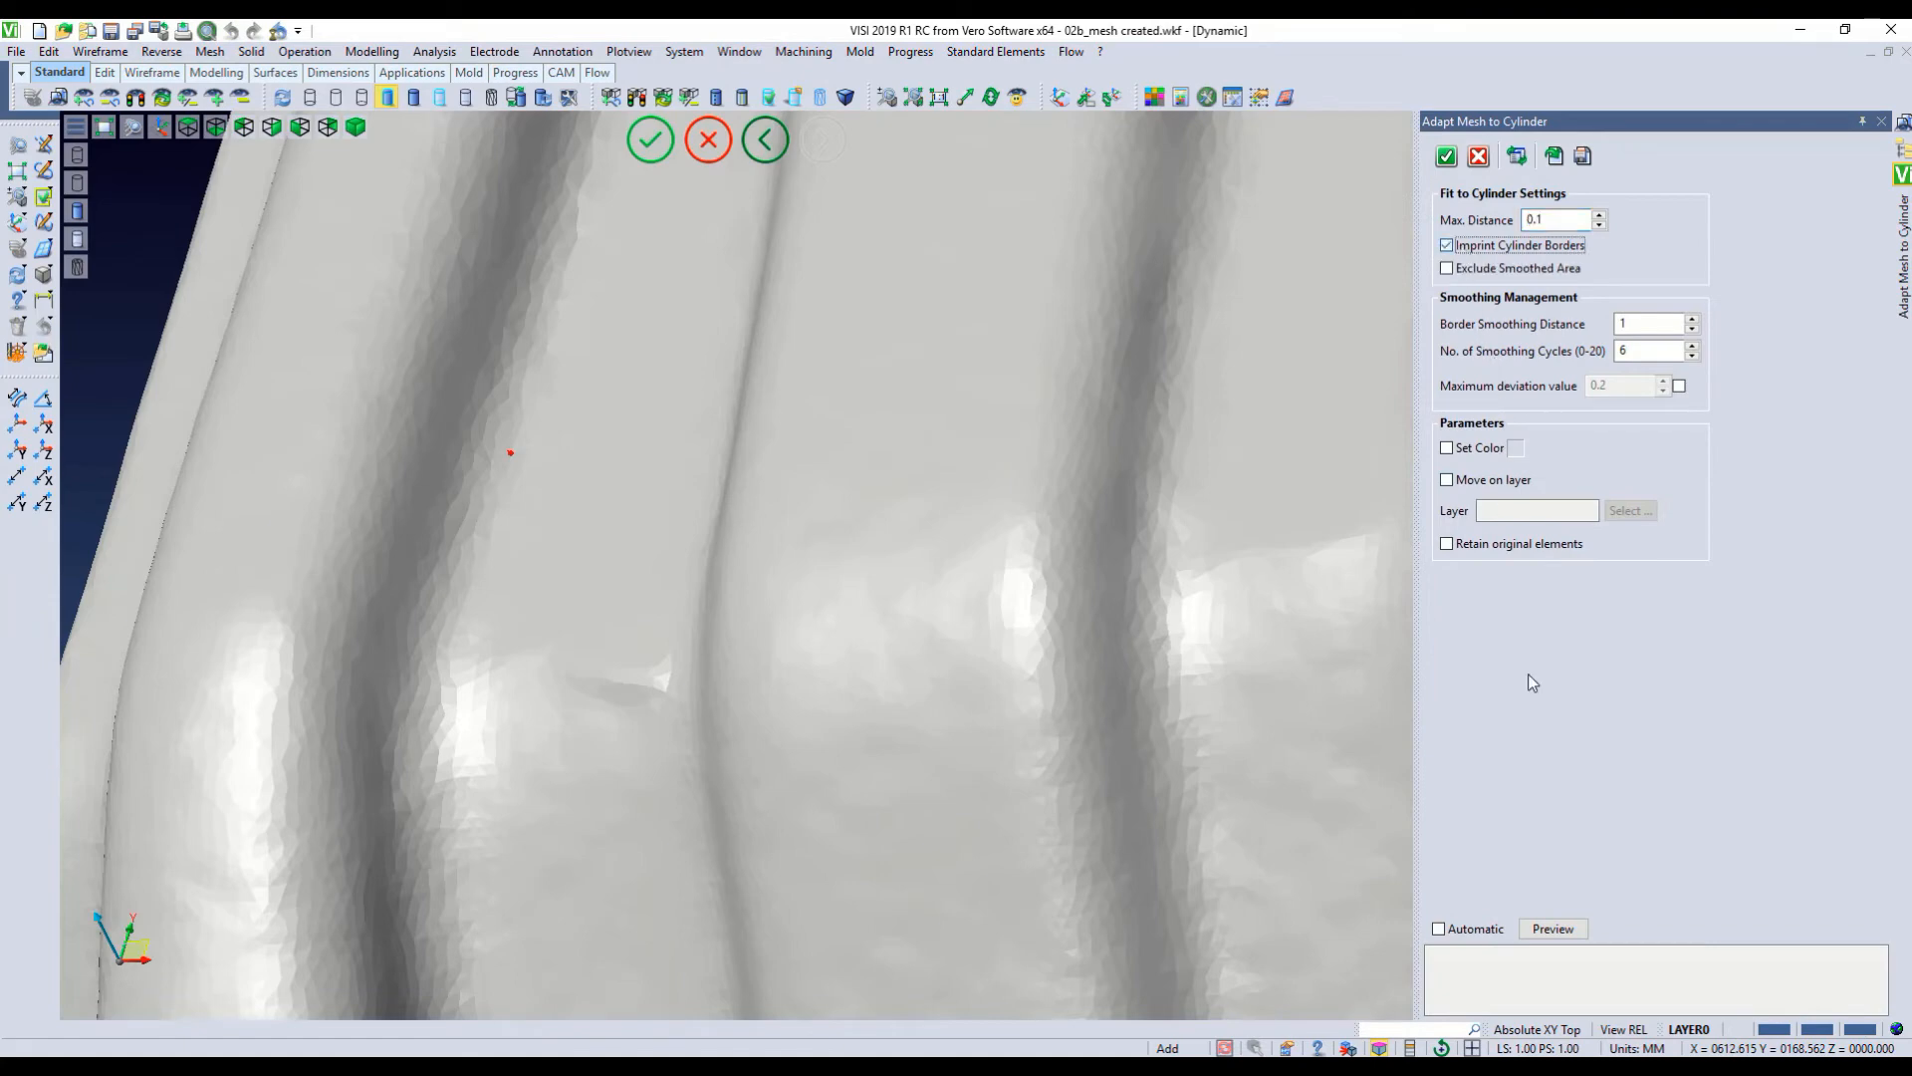
click(1552, 928)
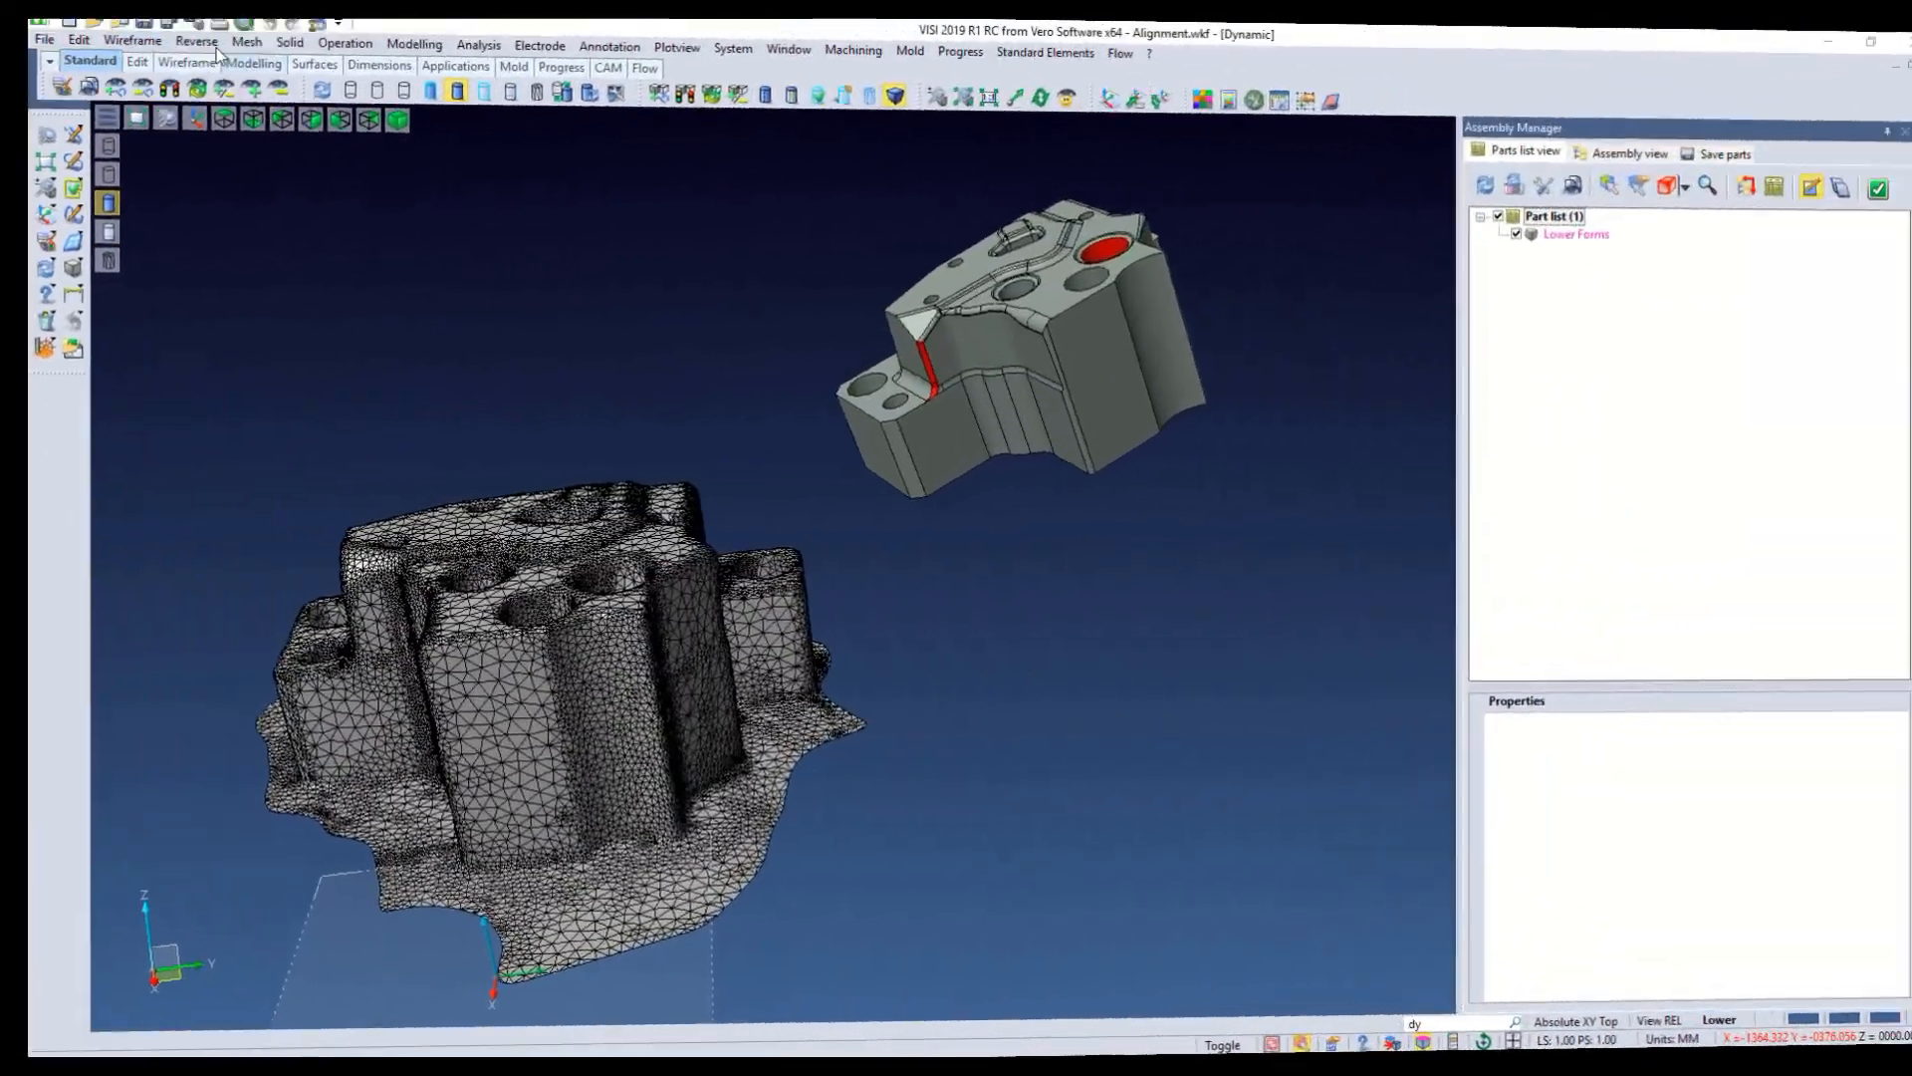
Preview aligning the scanned mesh to the Lower Forms body using the Inertia method, Simple refinement and a safety distance of 1
click(162, 50)
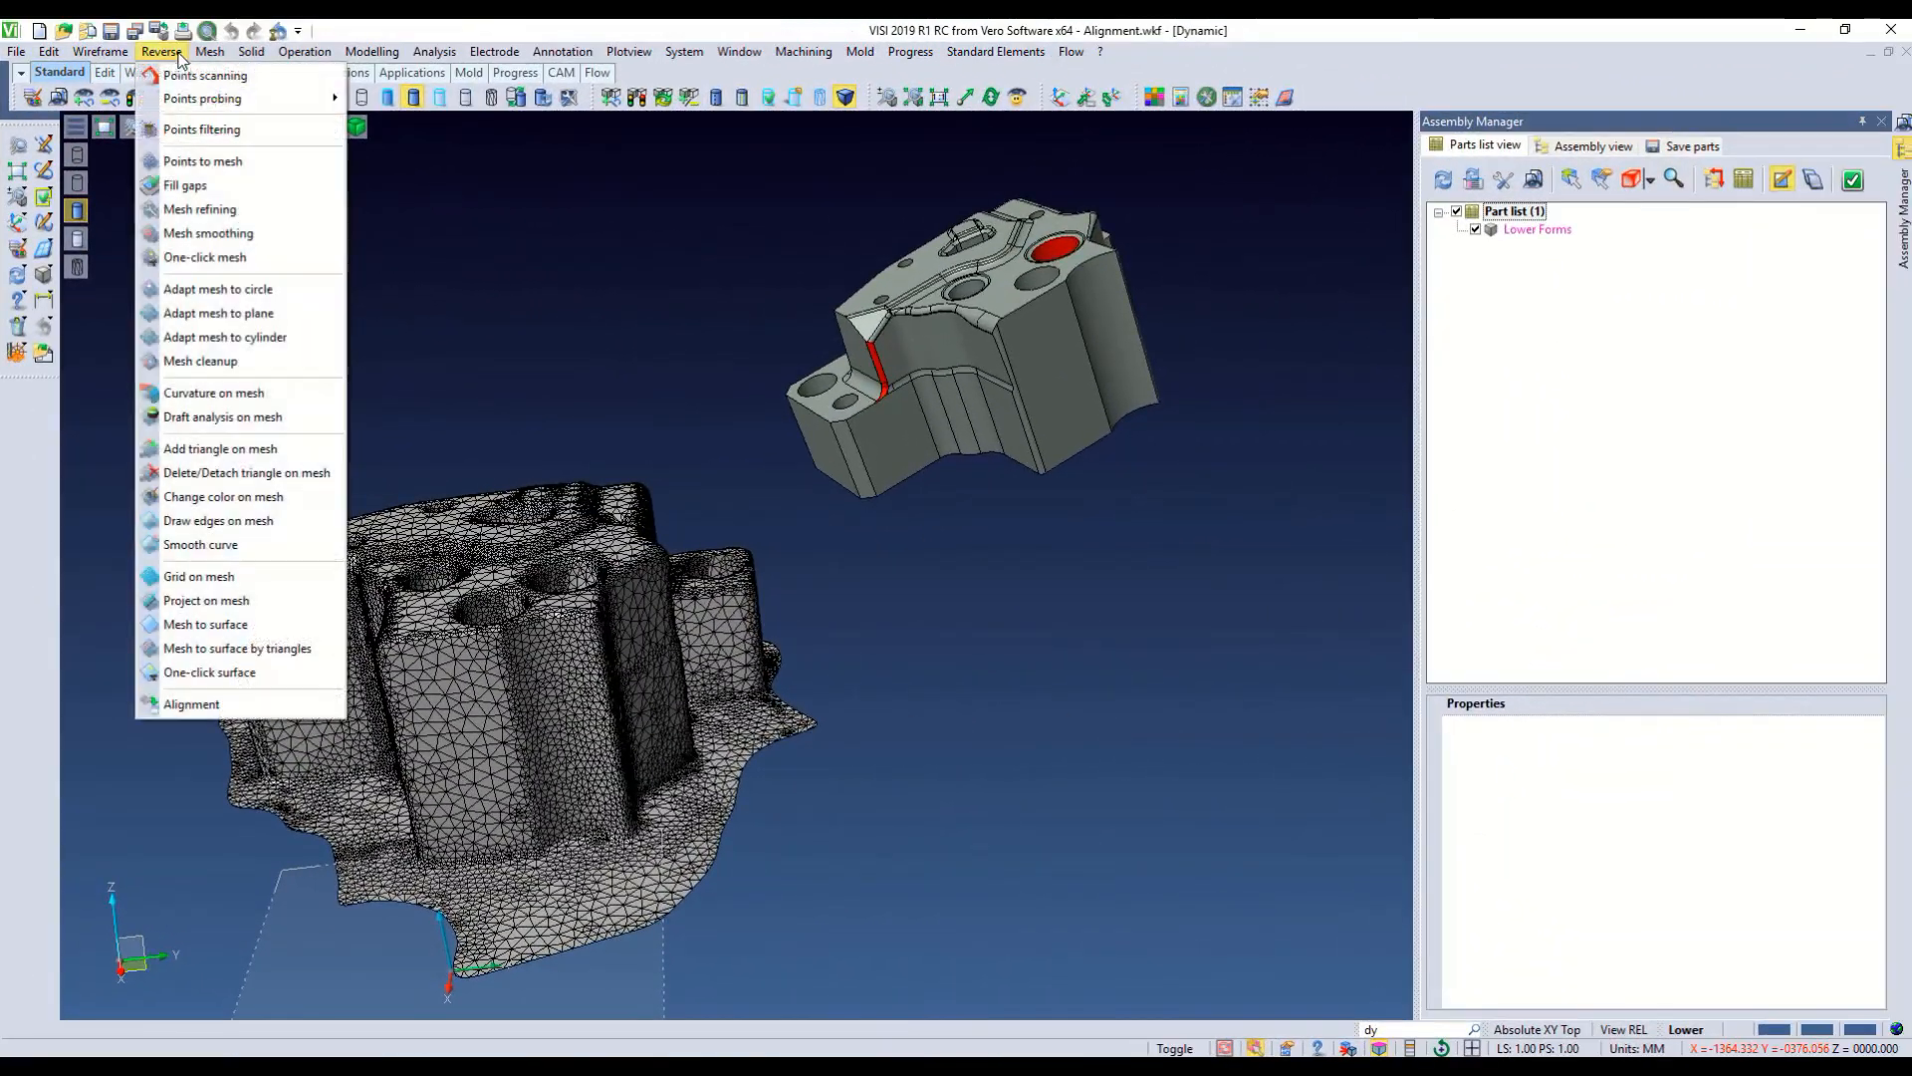
click(278, 702)
click(734, 560)
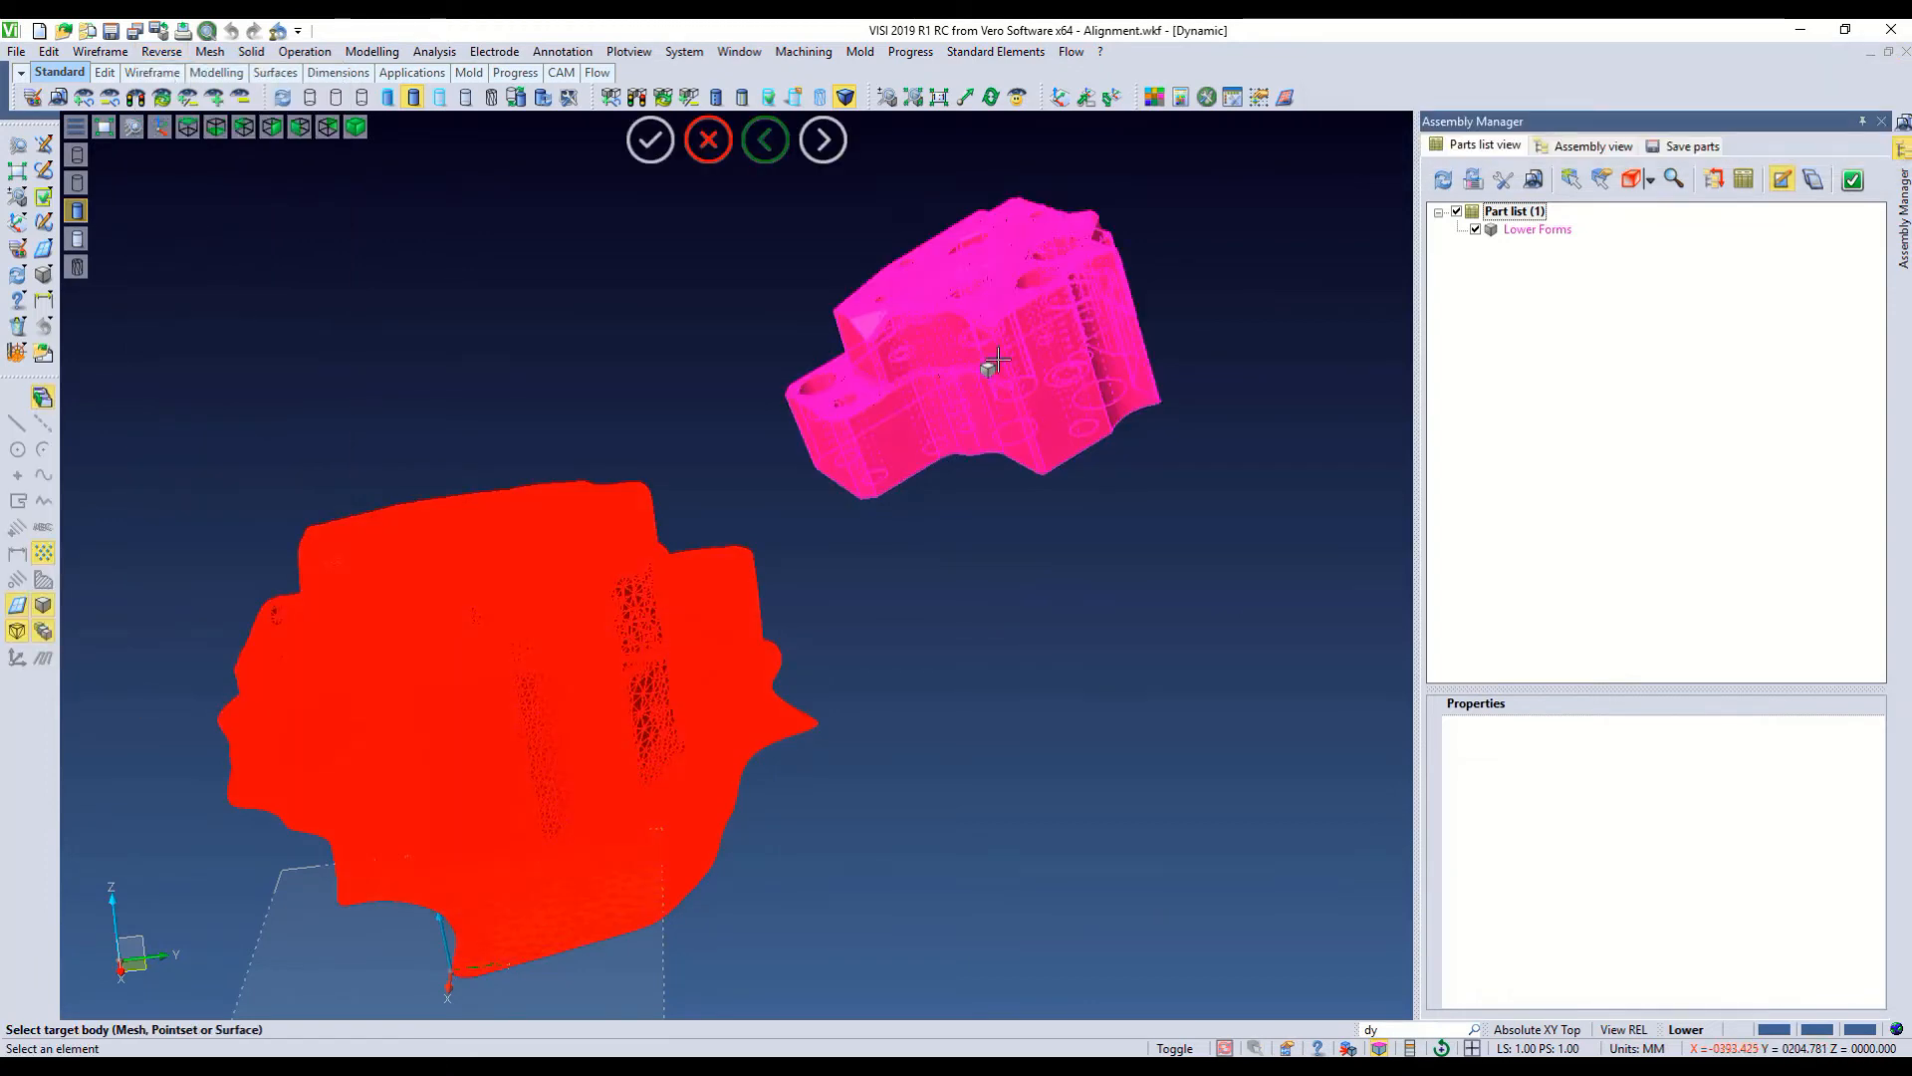
click(990, 366)
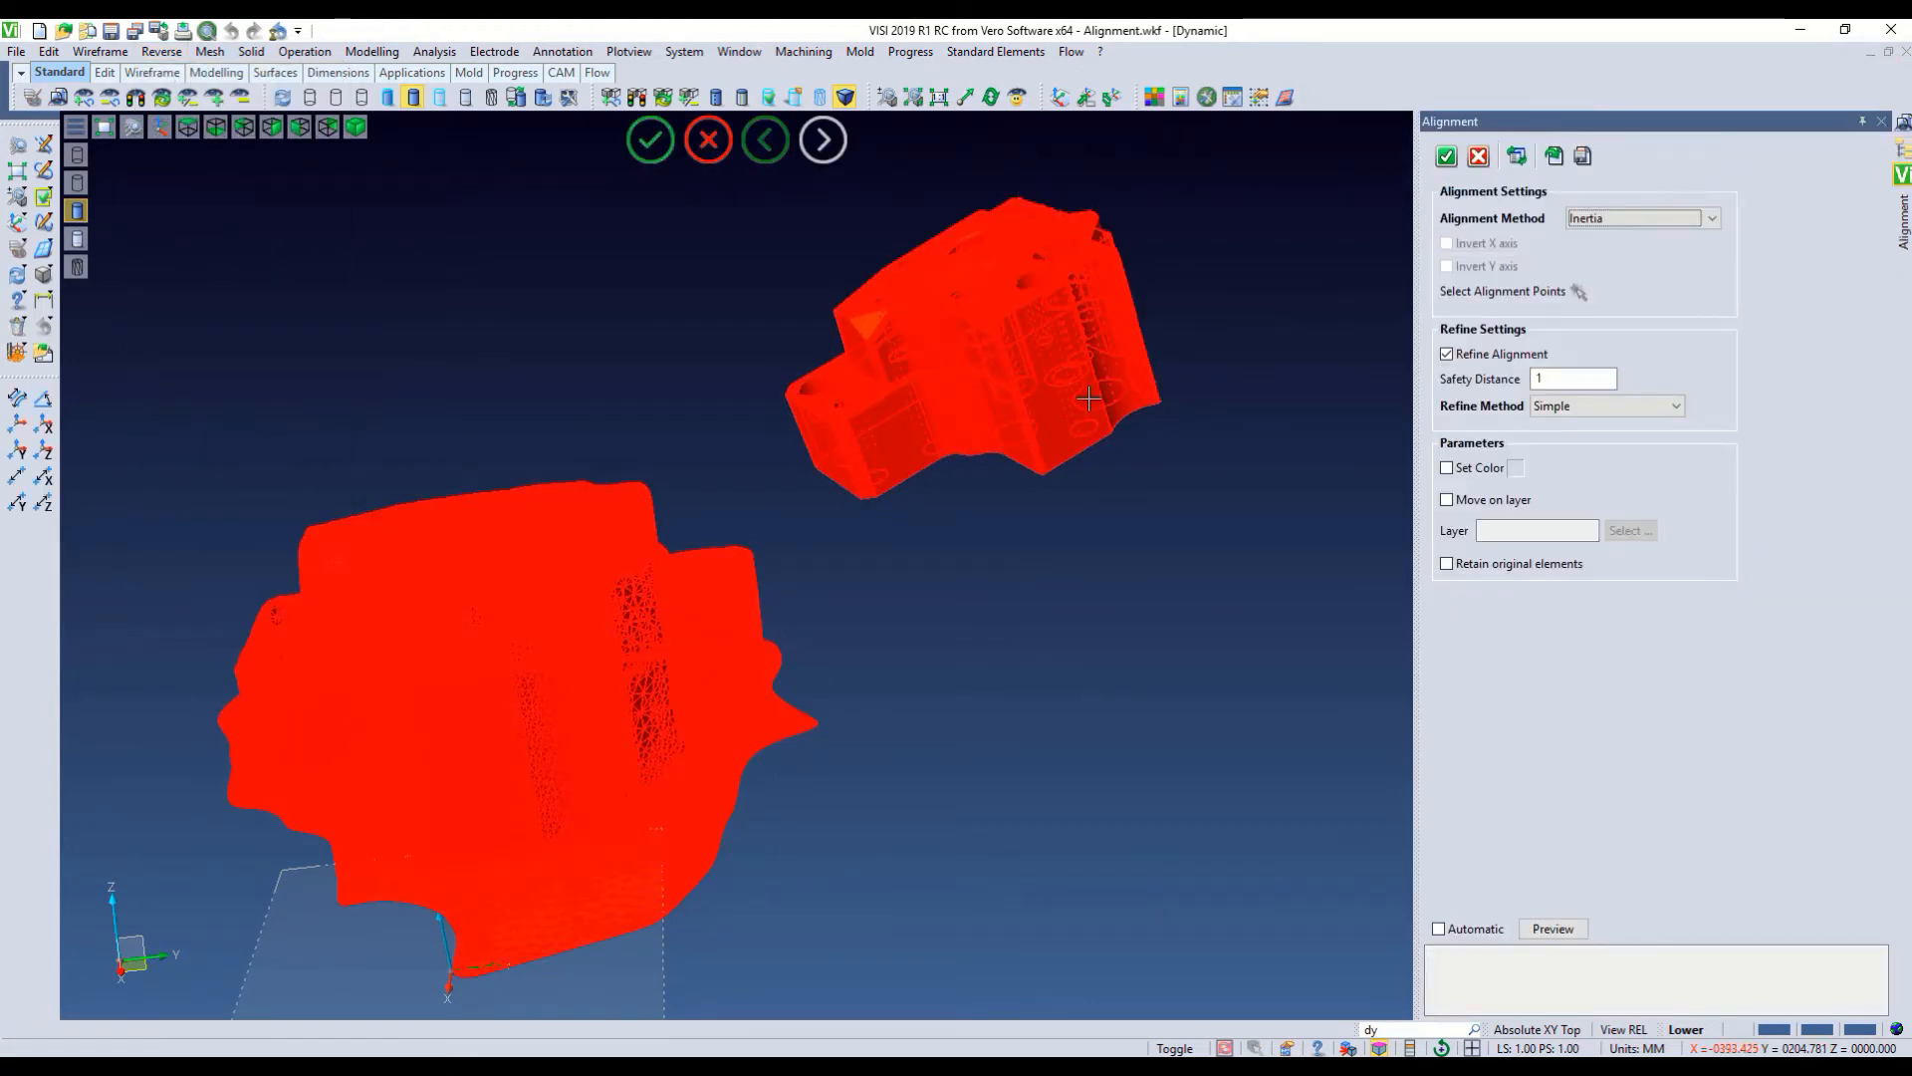
click(1571, 931)
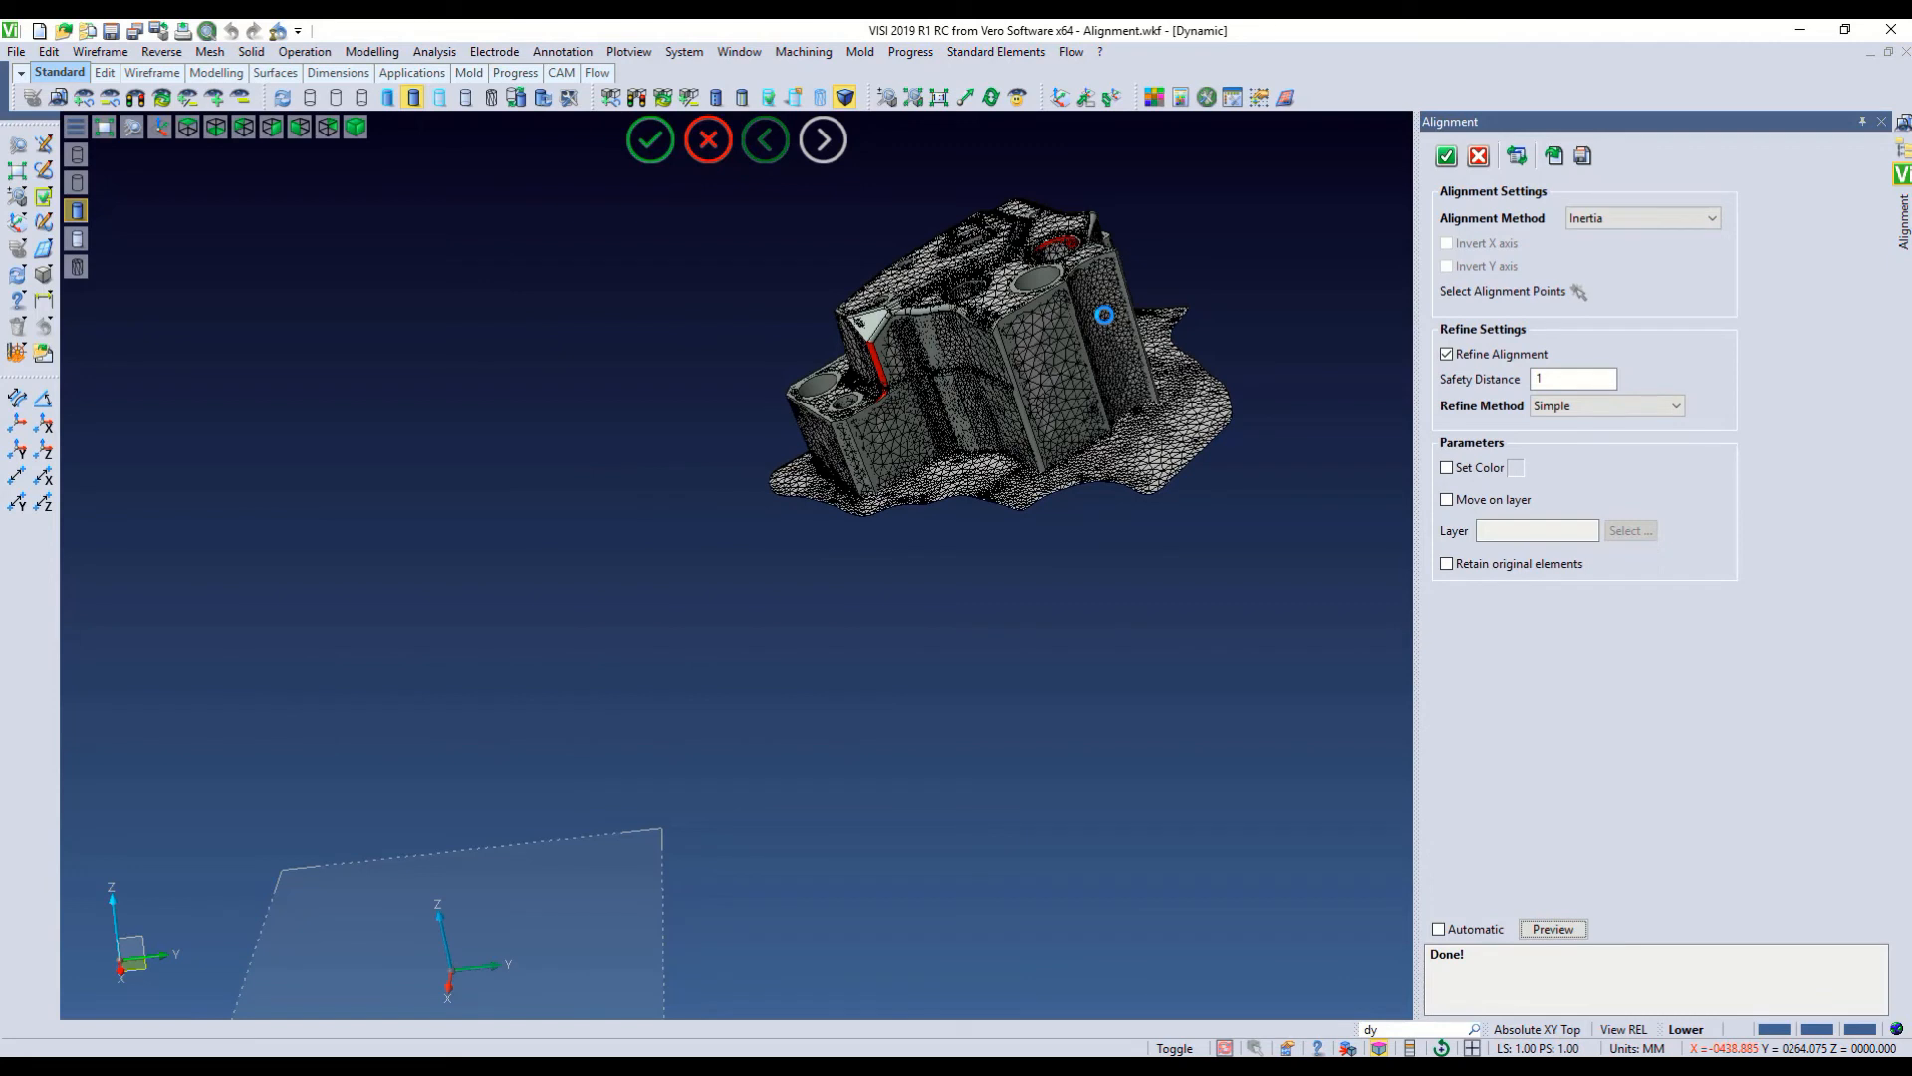
Apply the previewed alignment of the scanned mesh to the Lower Forms body
right_click(962, 577)
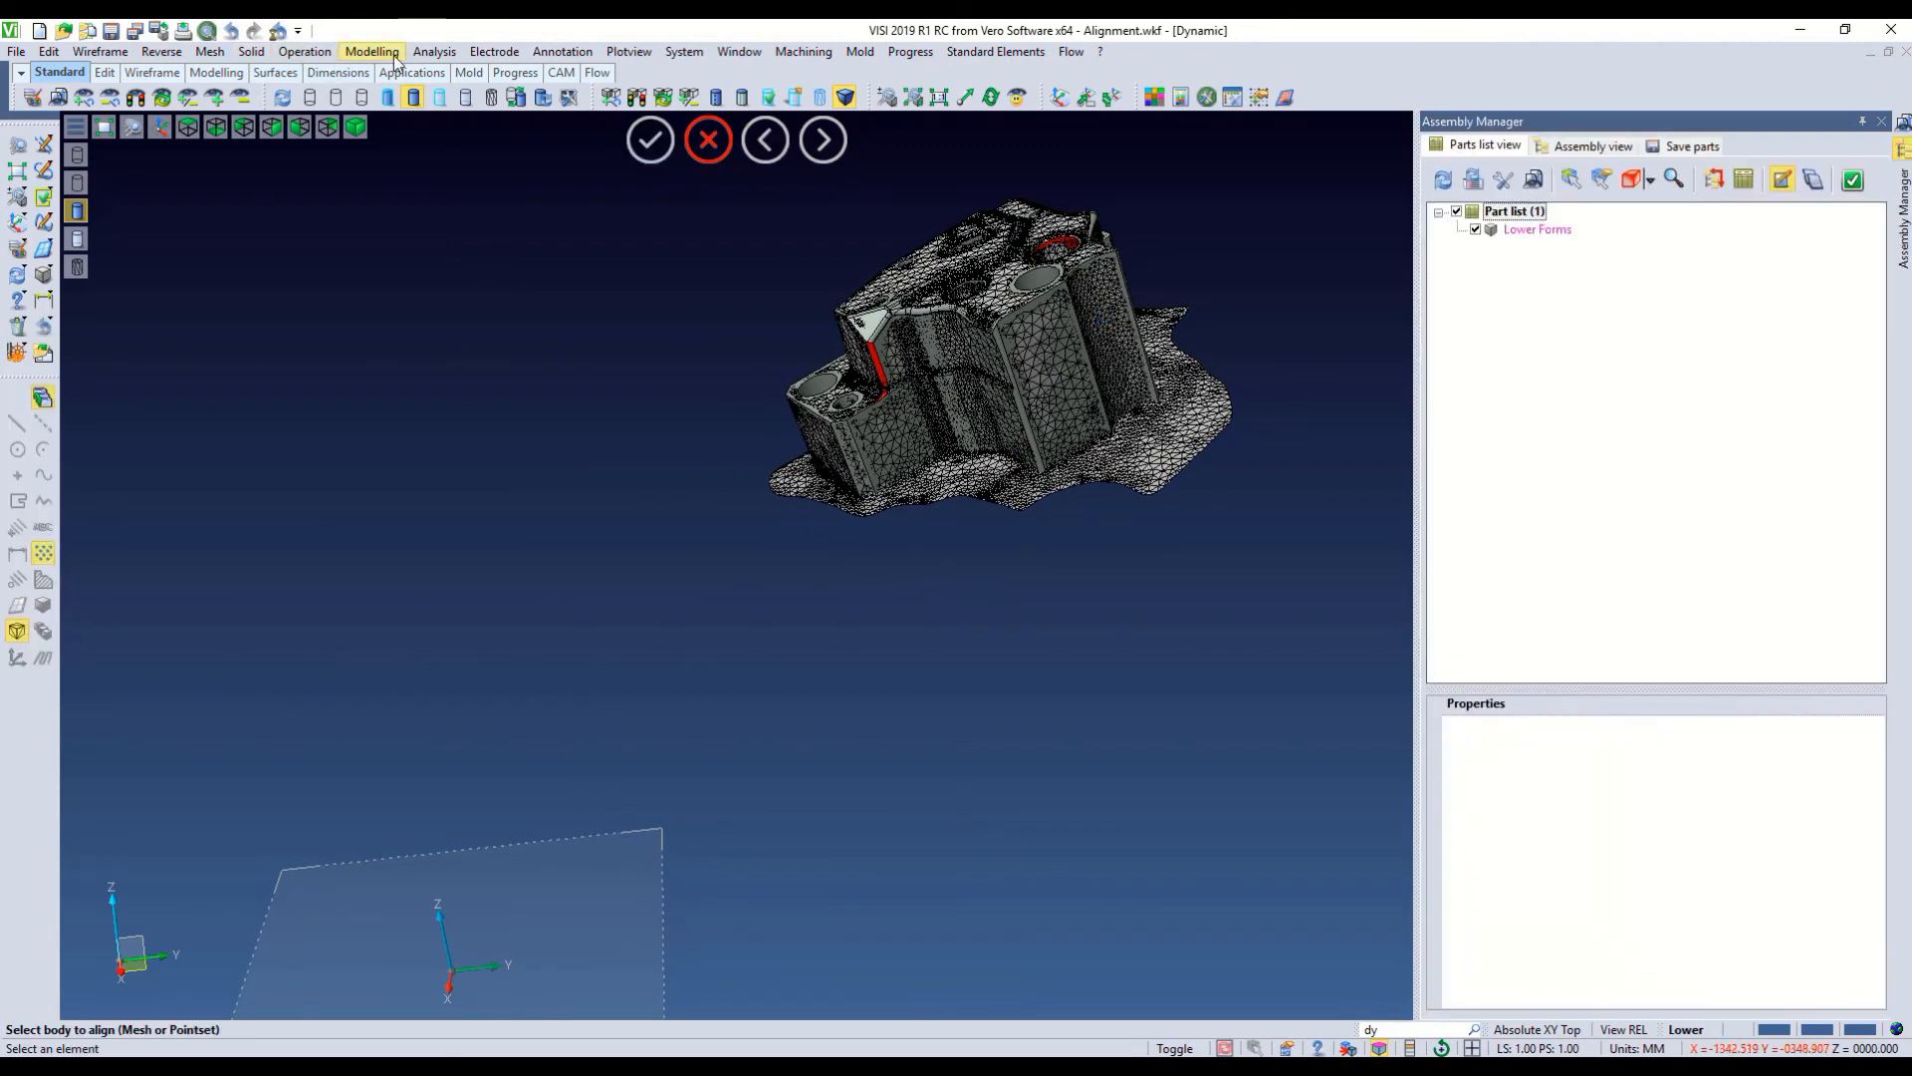
click(434, 52)
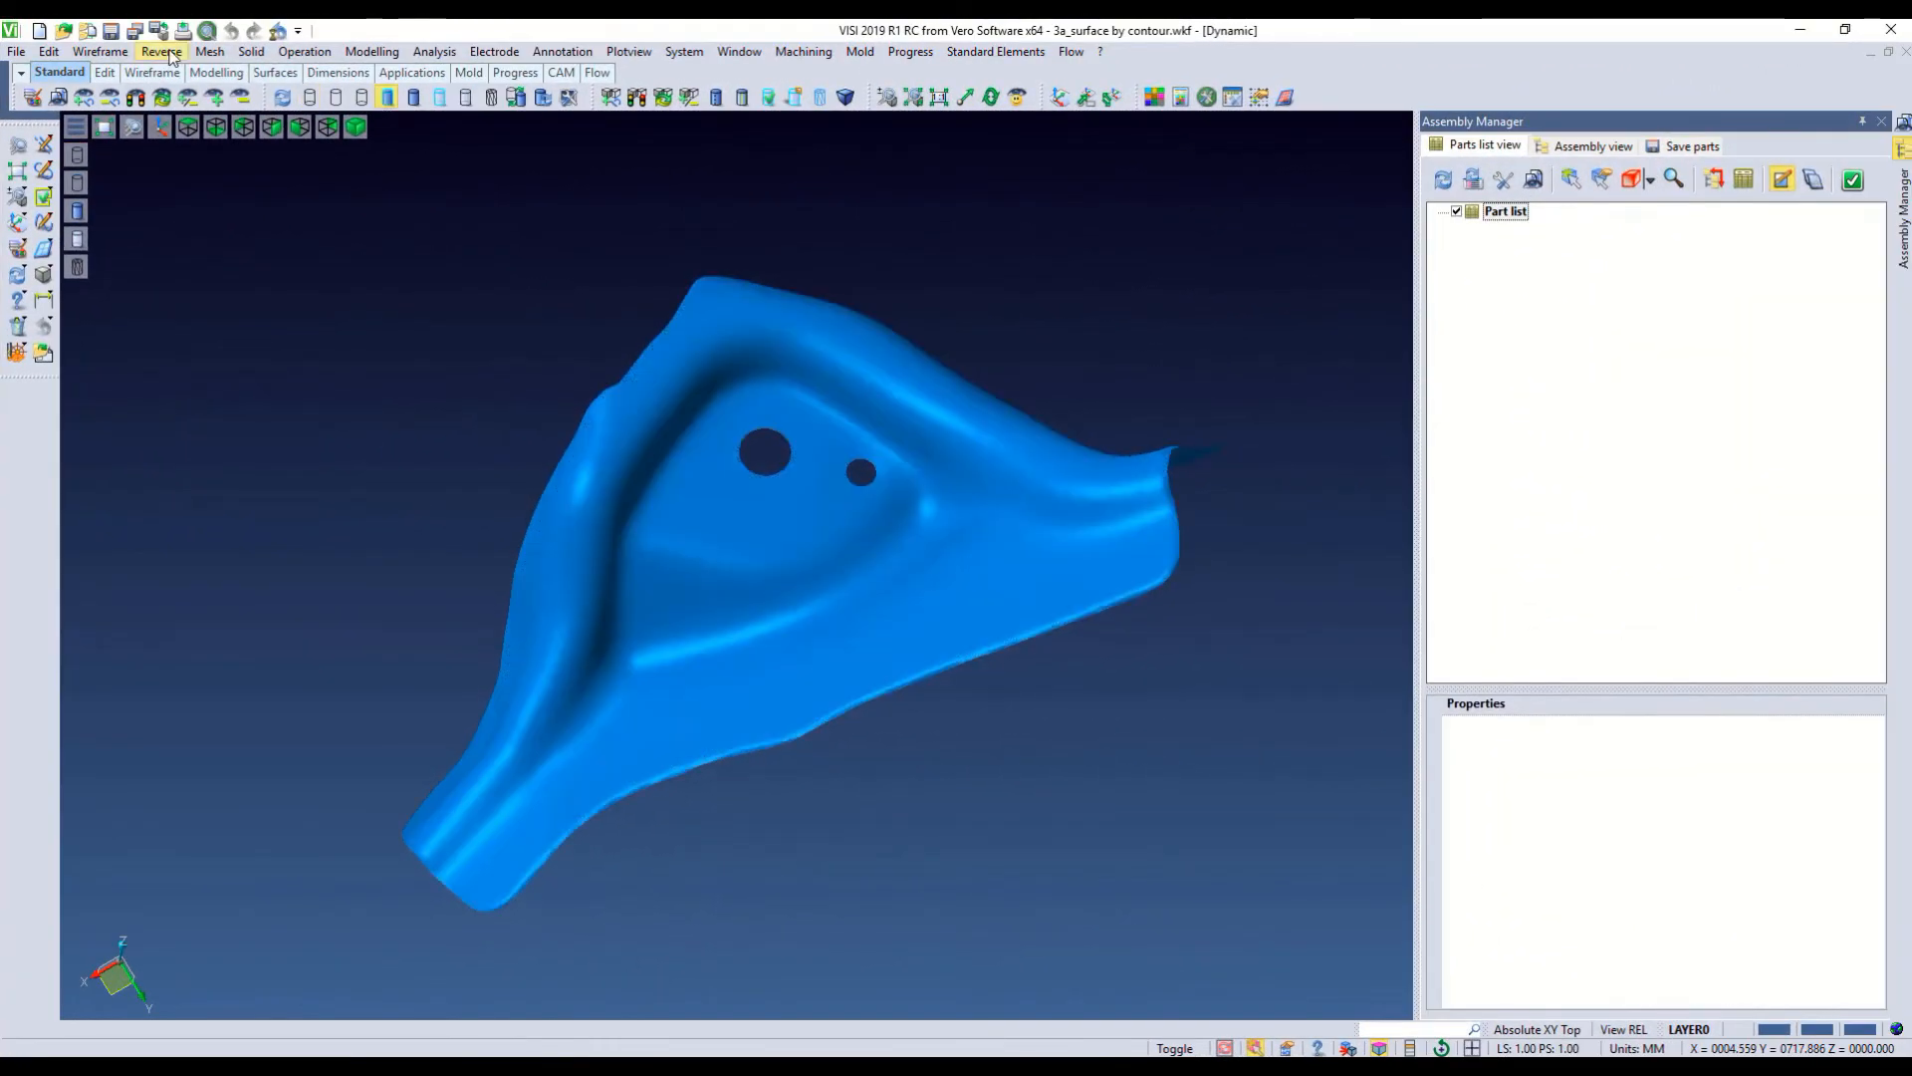
Run Draft Analysis on Mesh on the blue sheet panel, preview the angle ranges, and apply it with Range 3 disabled
click(161, 52)
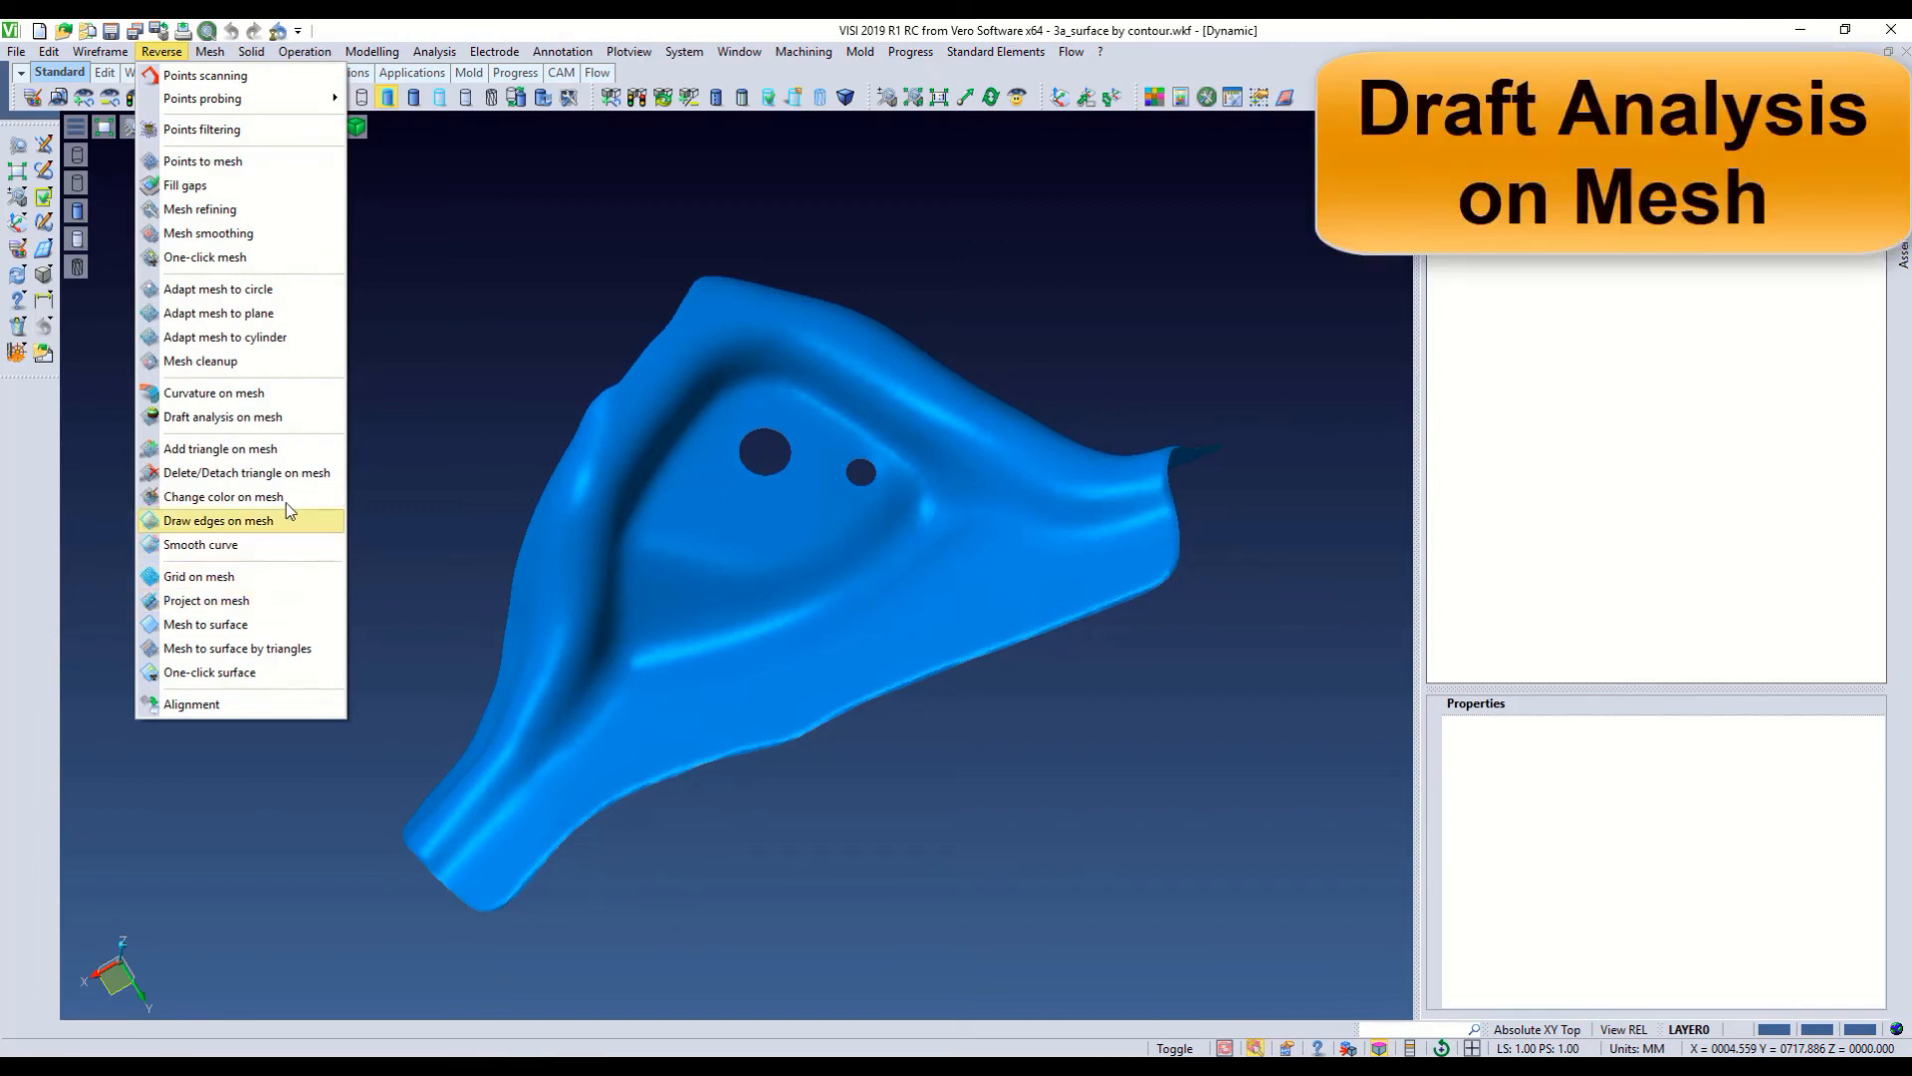
click(223, 416)
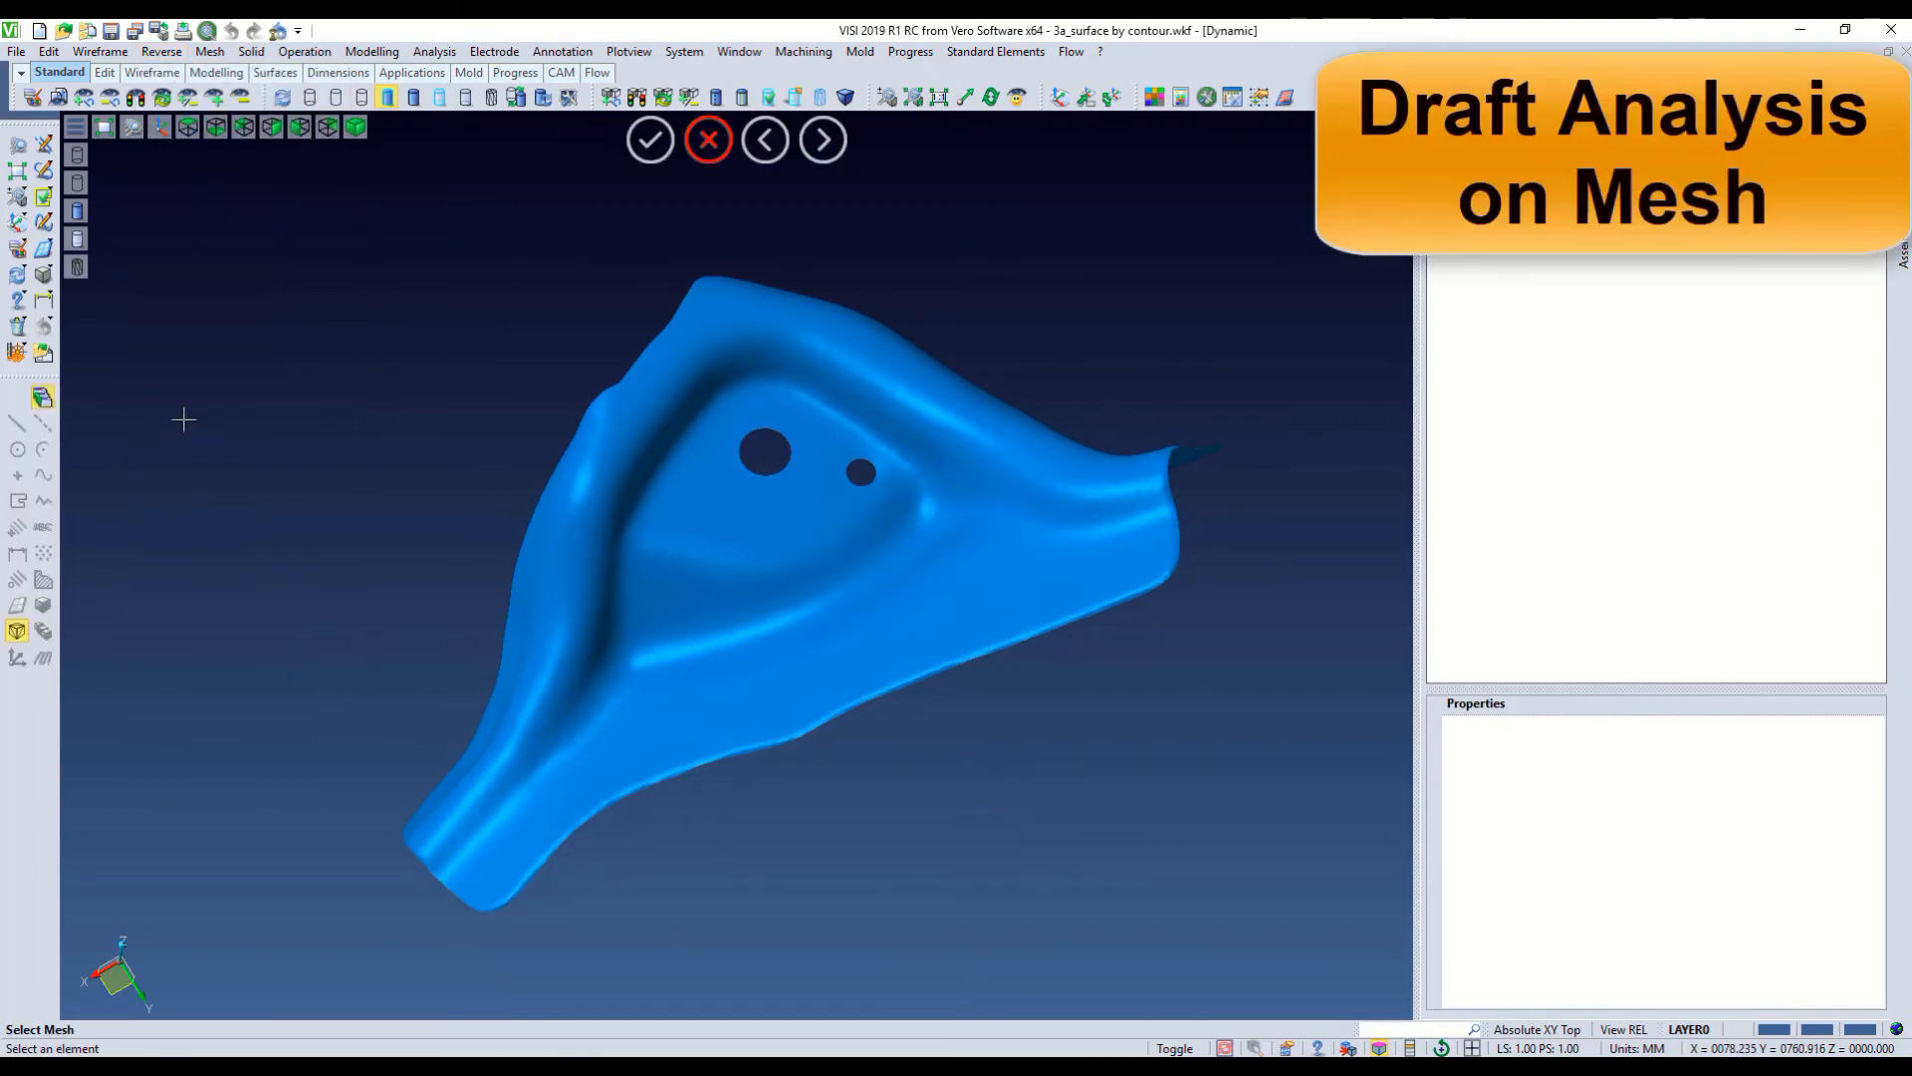
click(496, 670)
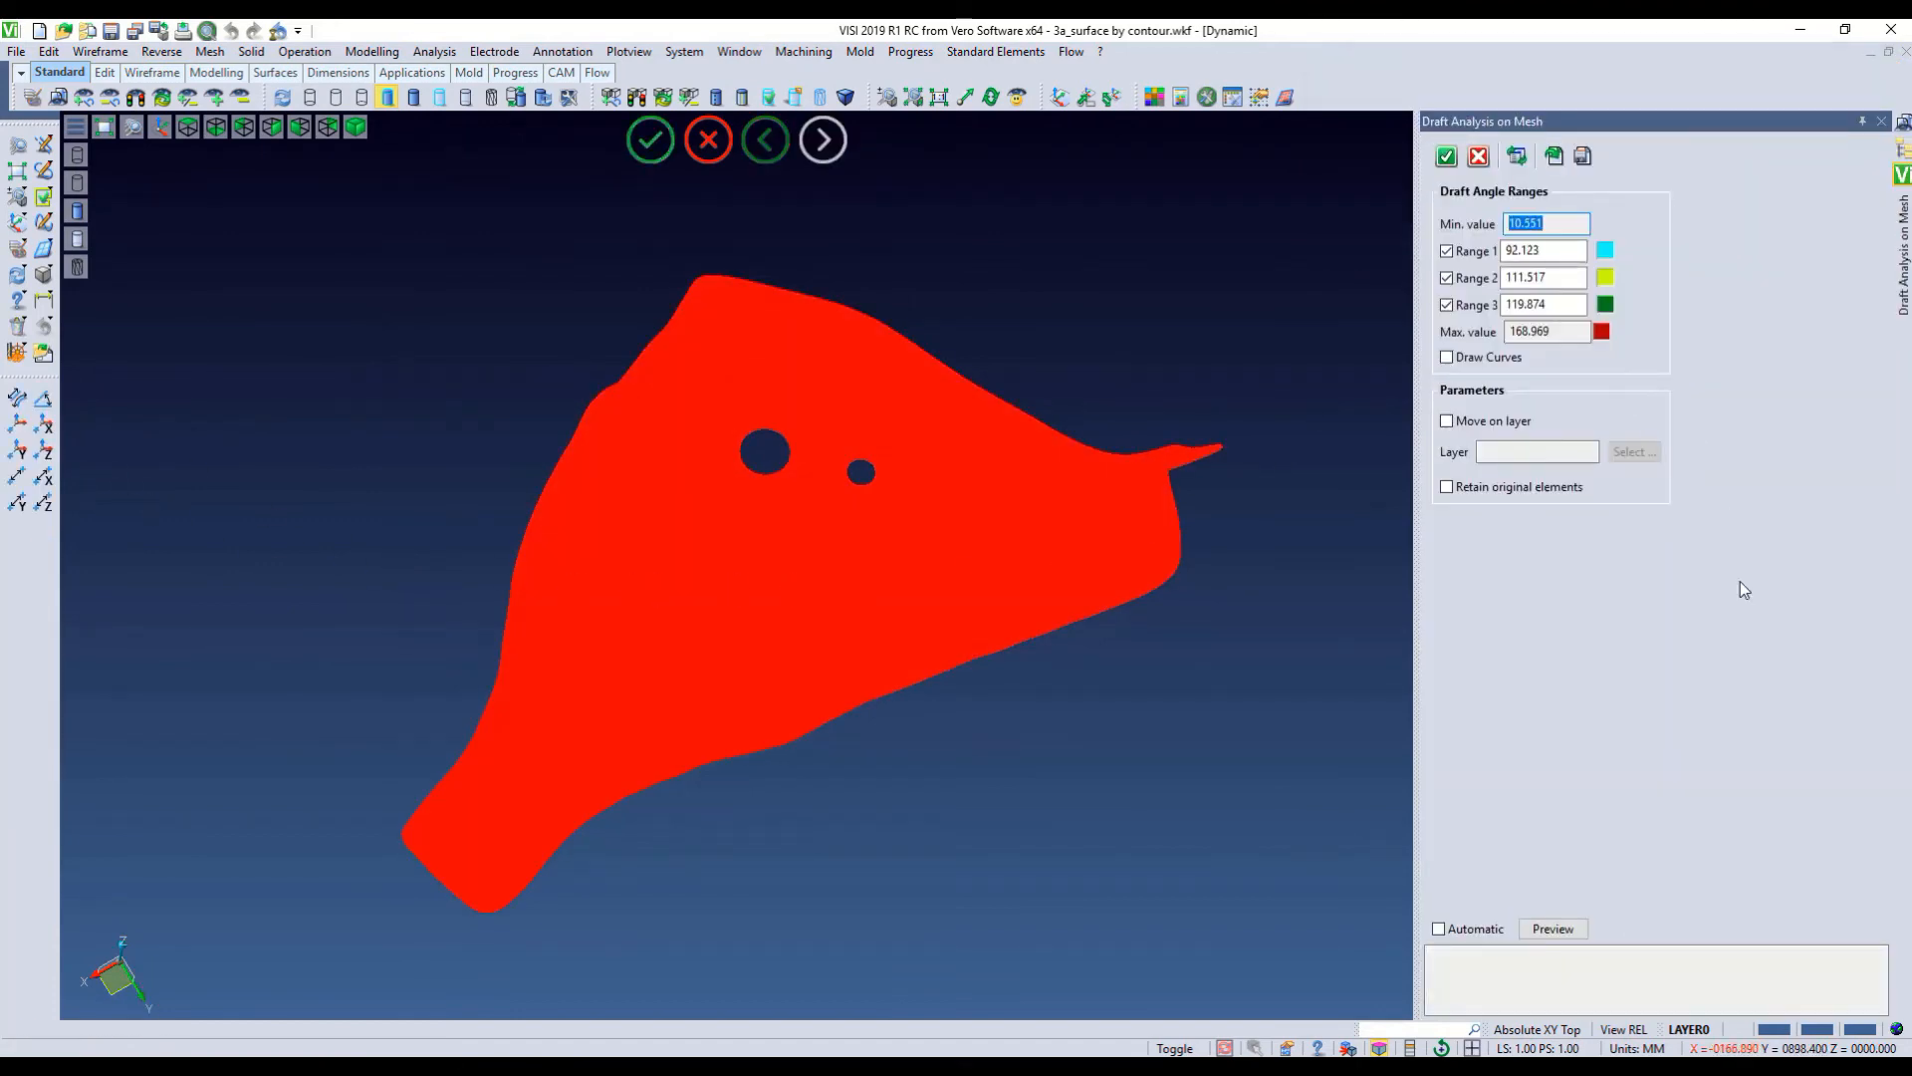
click(1554, 928)
click(1447, 307)
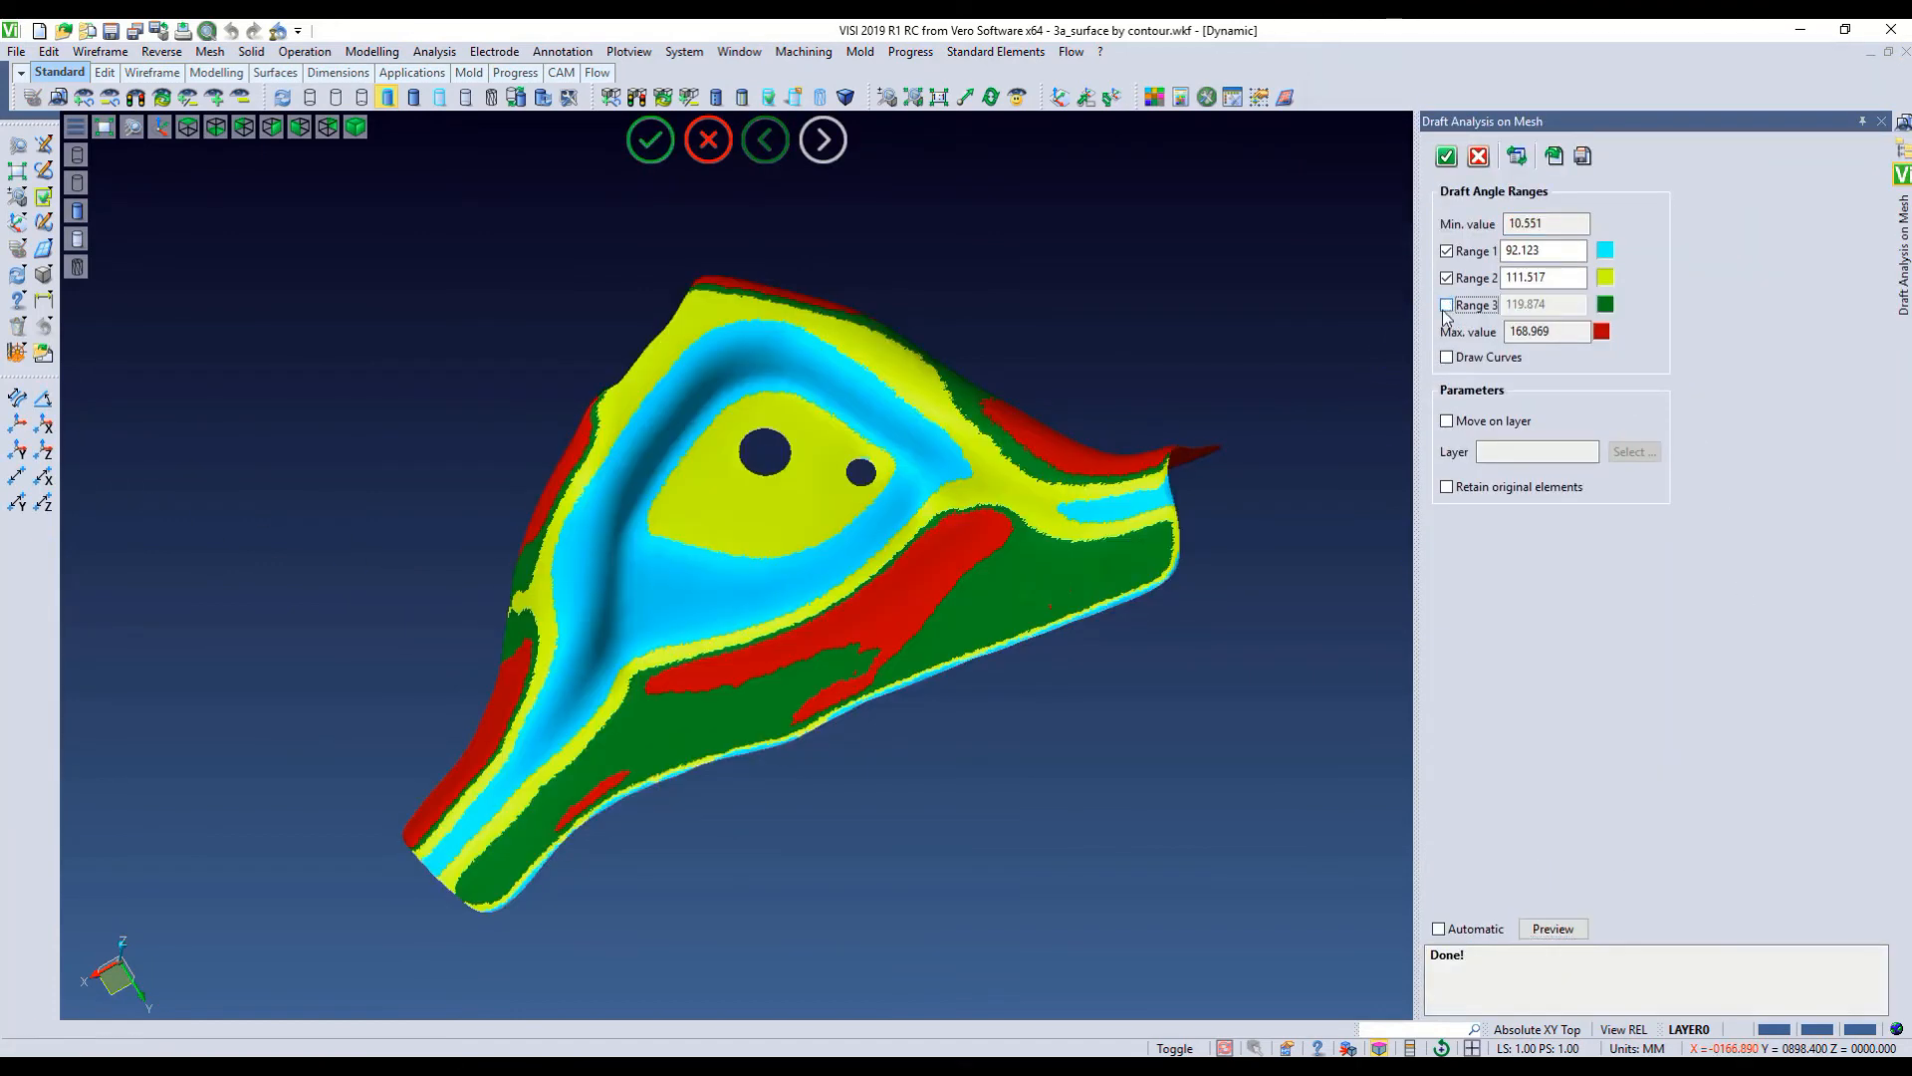
key(Return)
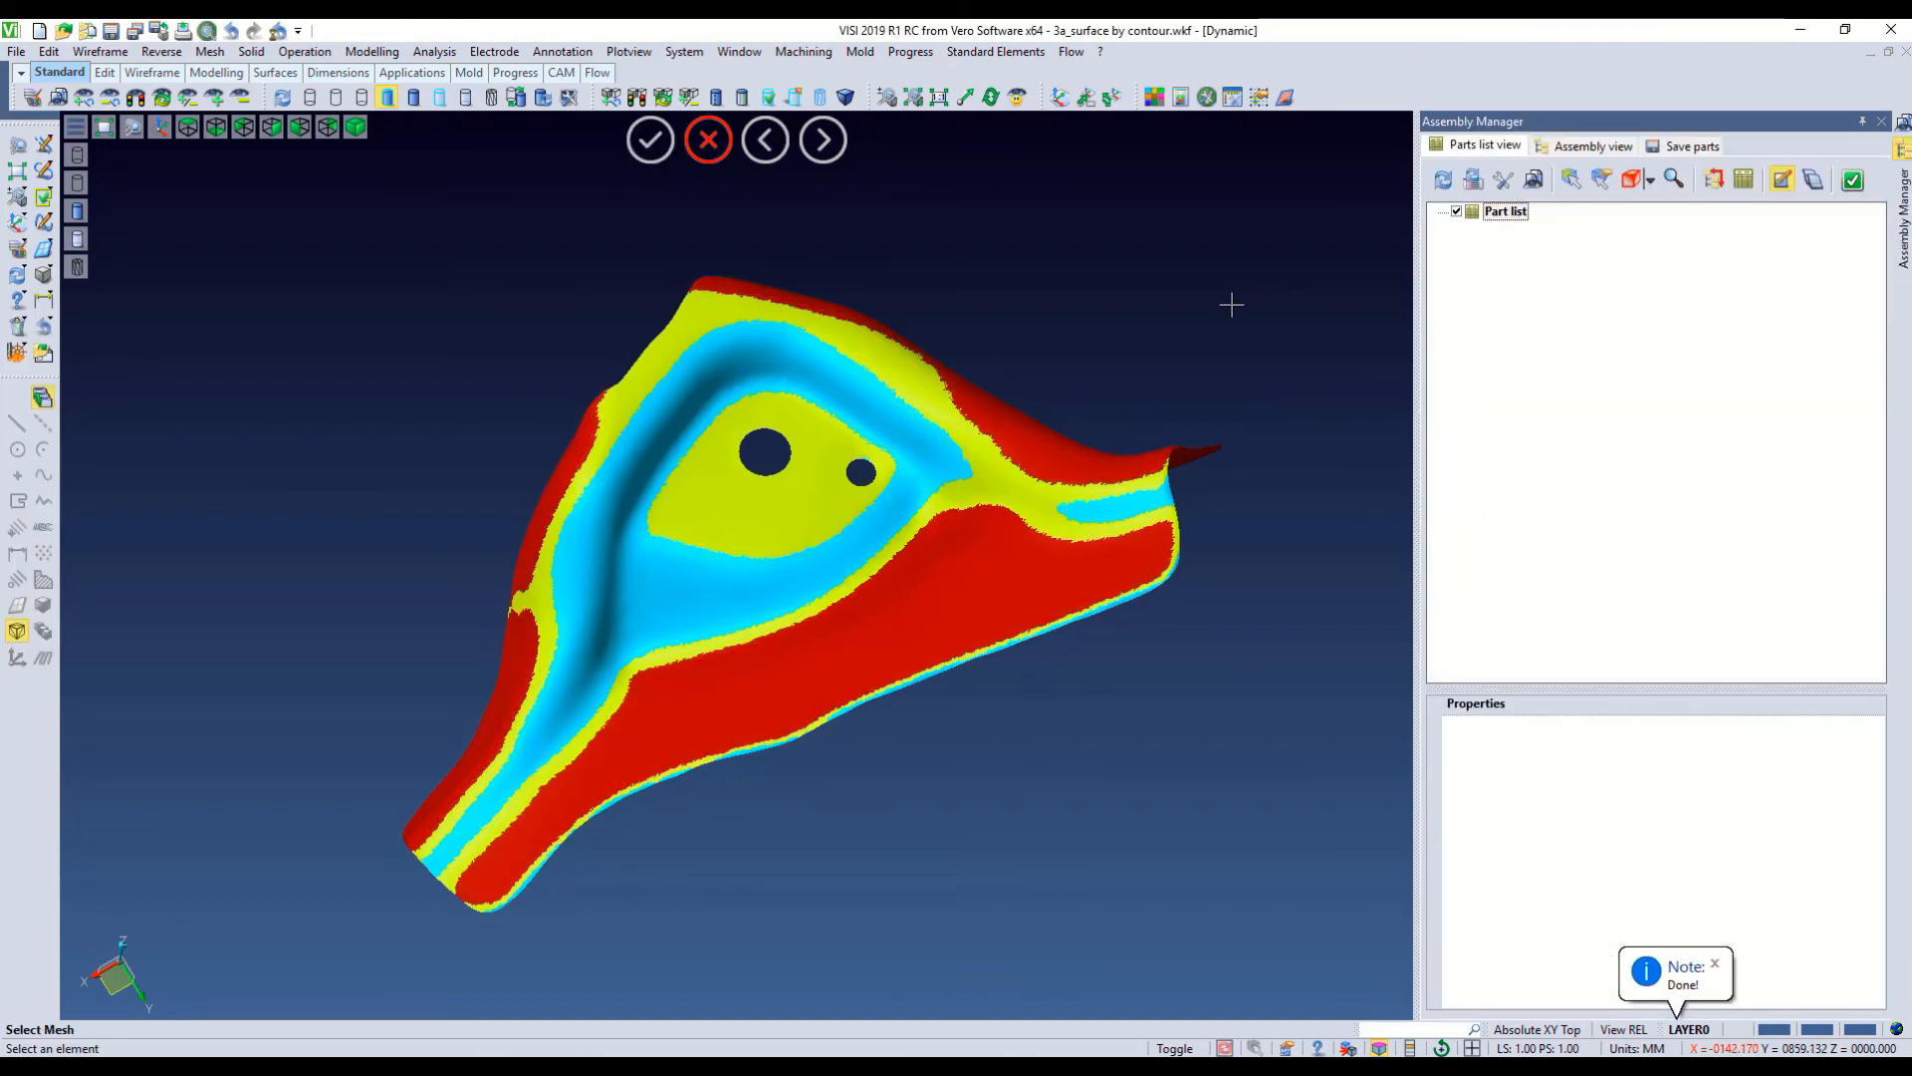
Preview Mesh to Surface on the panel's large red lower flange with surface tolerance 0.01, boundary vertex angle 20 and original elements retained
click(161, 51)
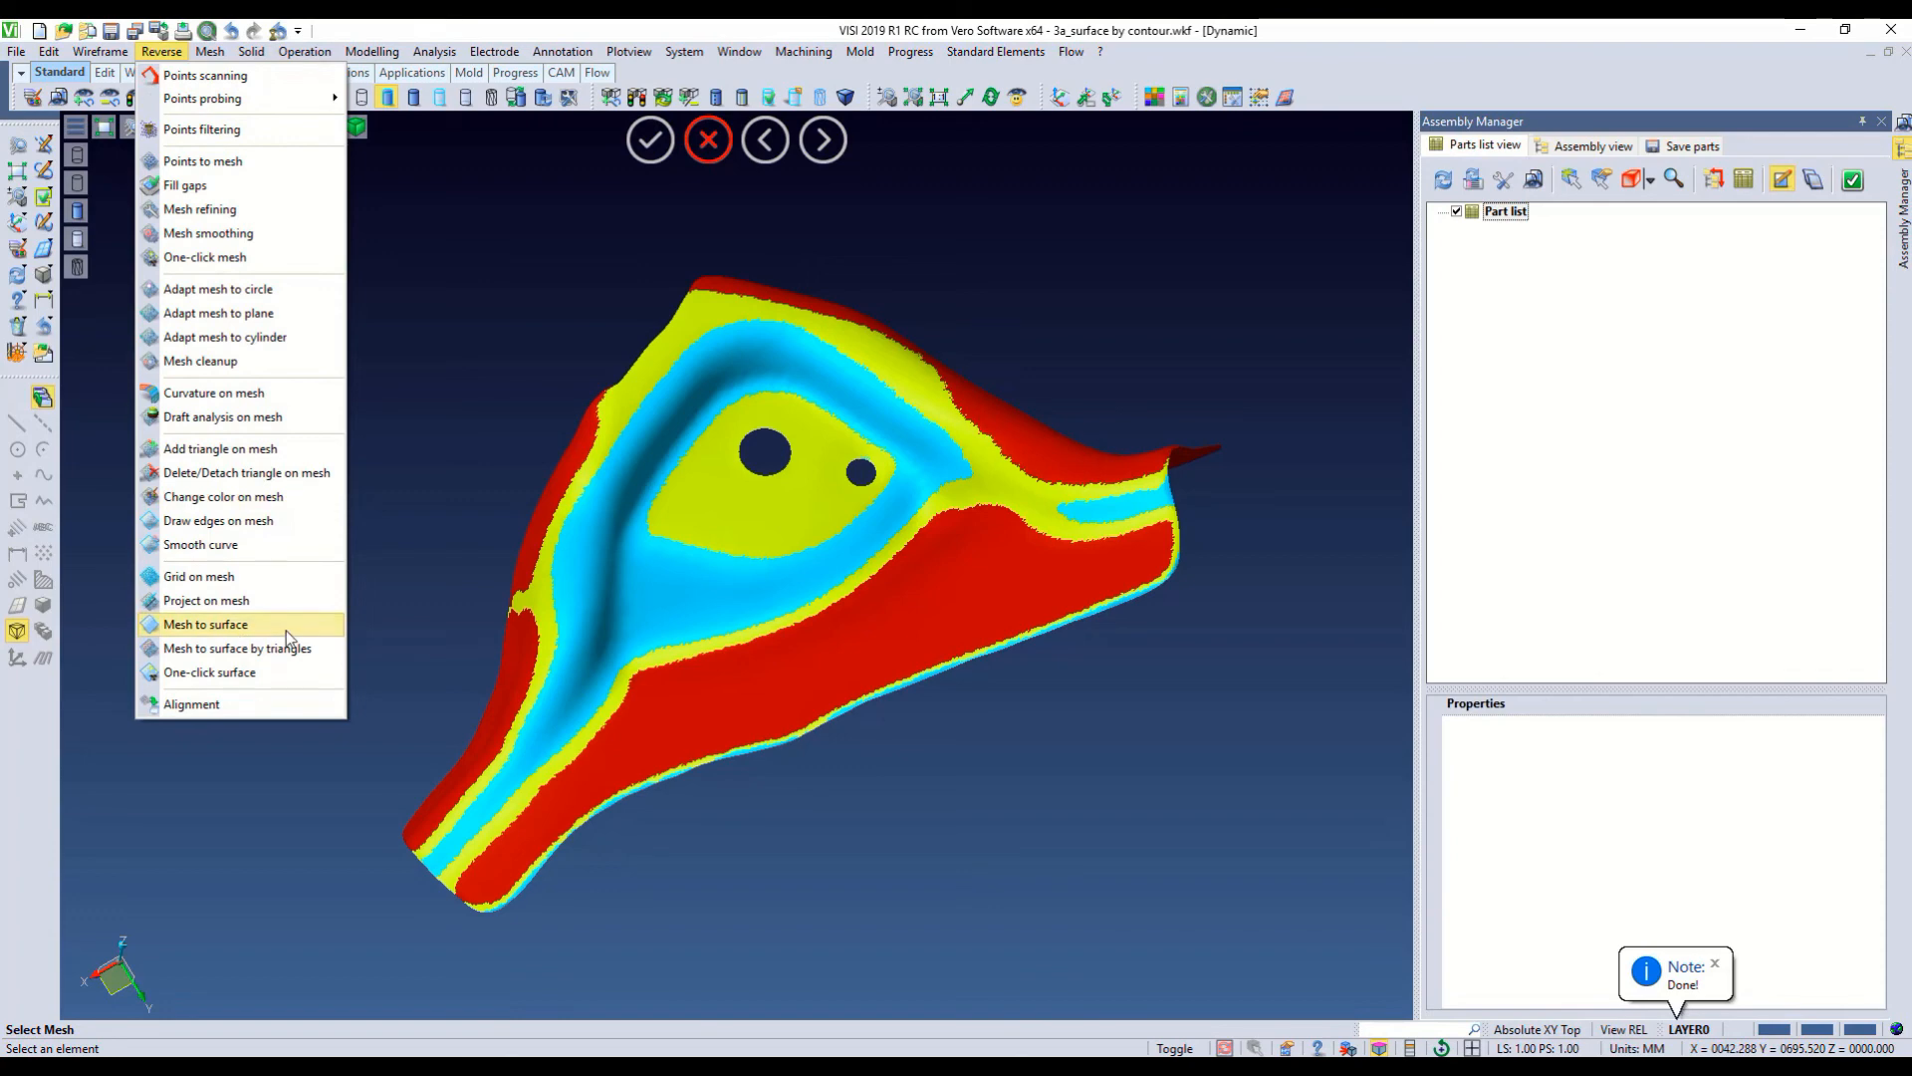
click(243, 626)
click(666, 630)
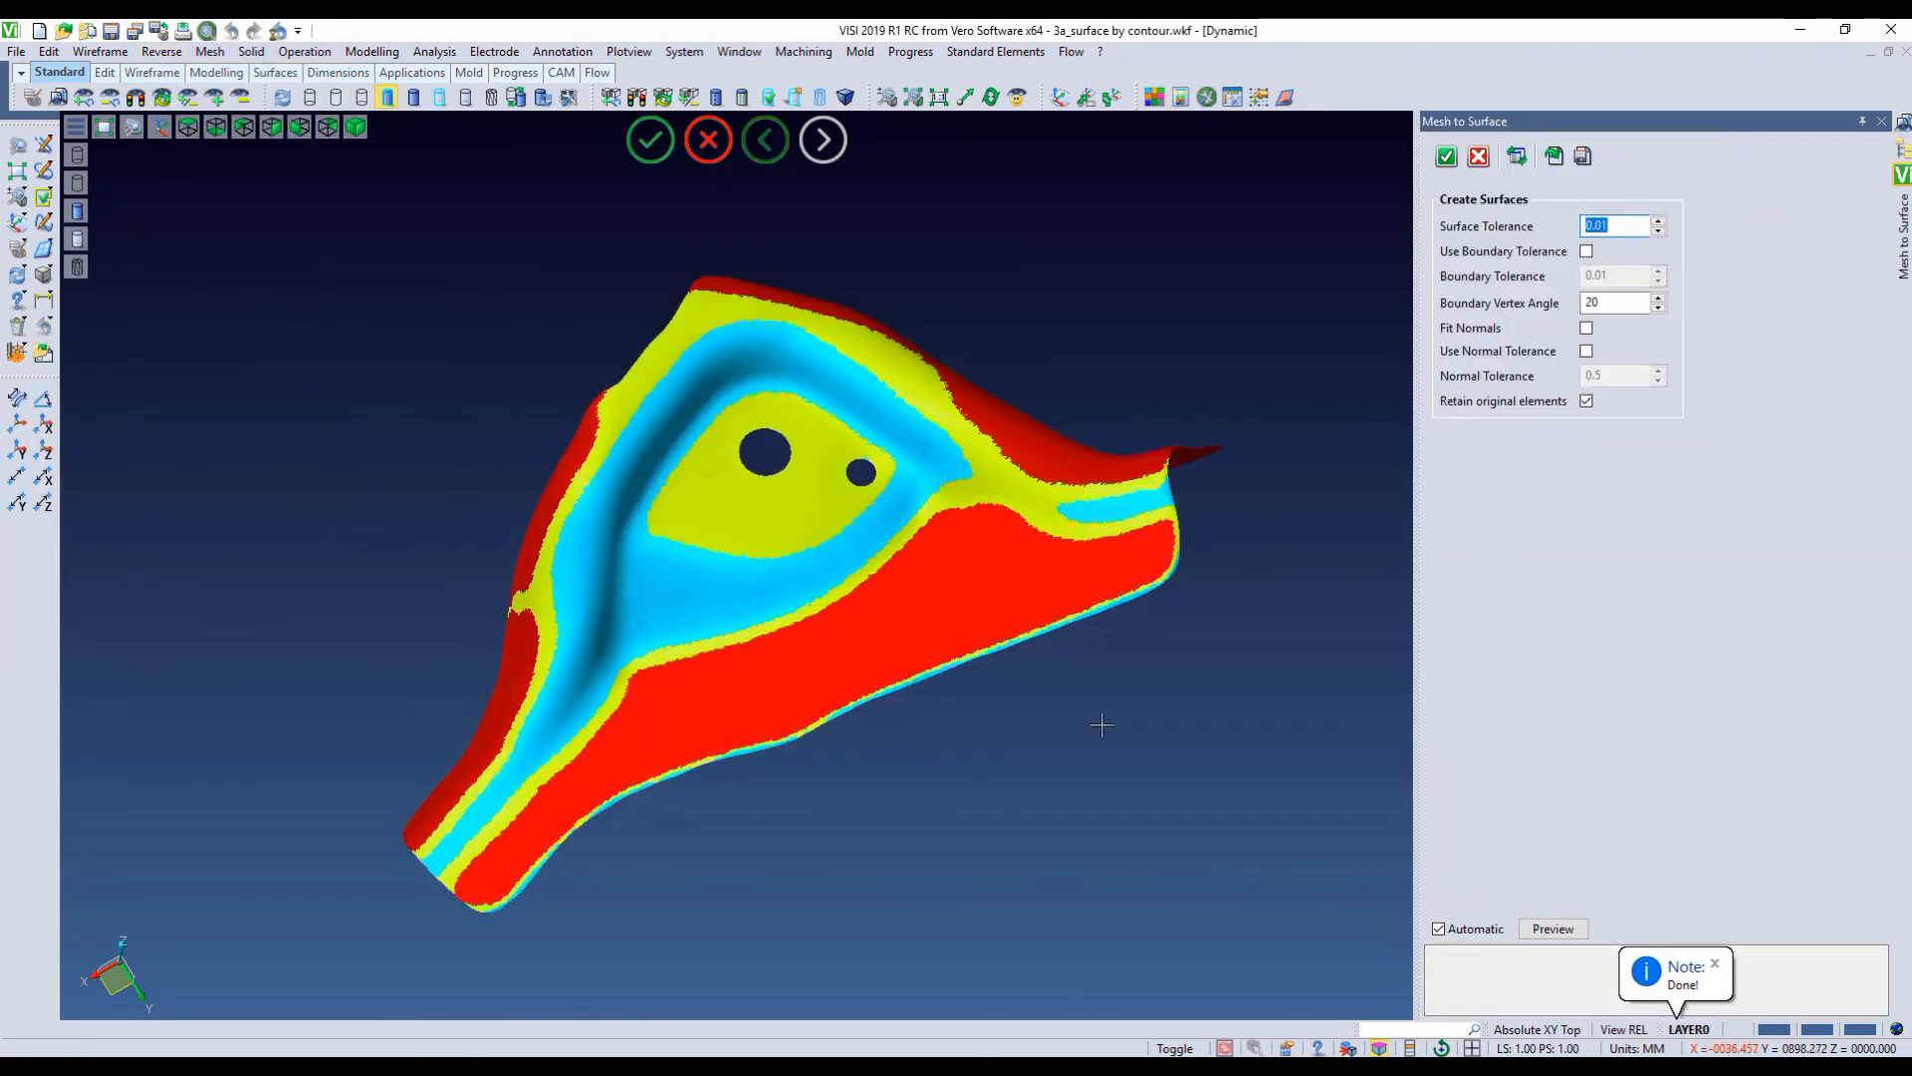
click(1557, 934)
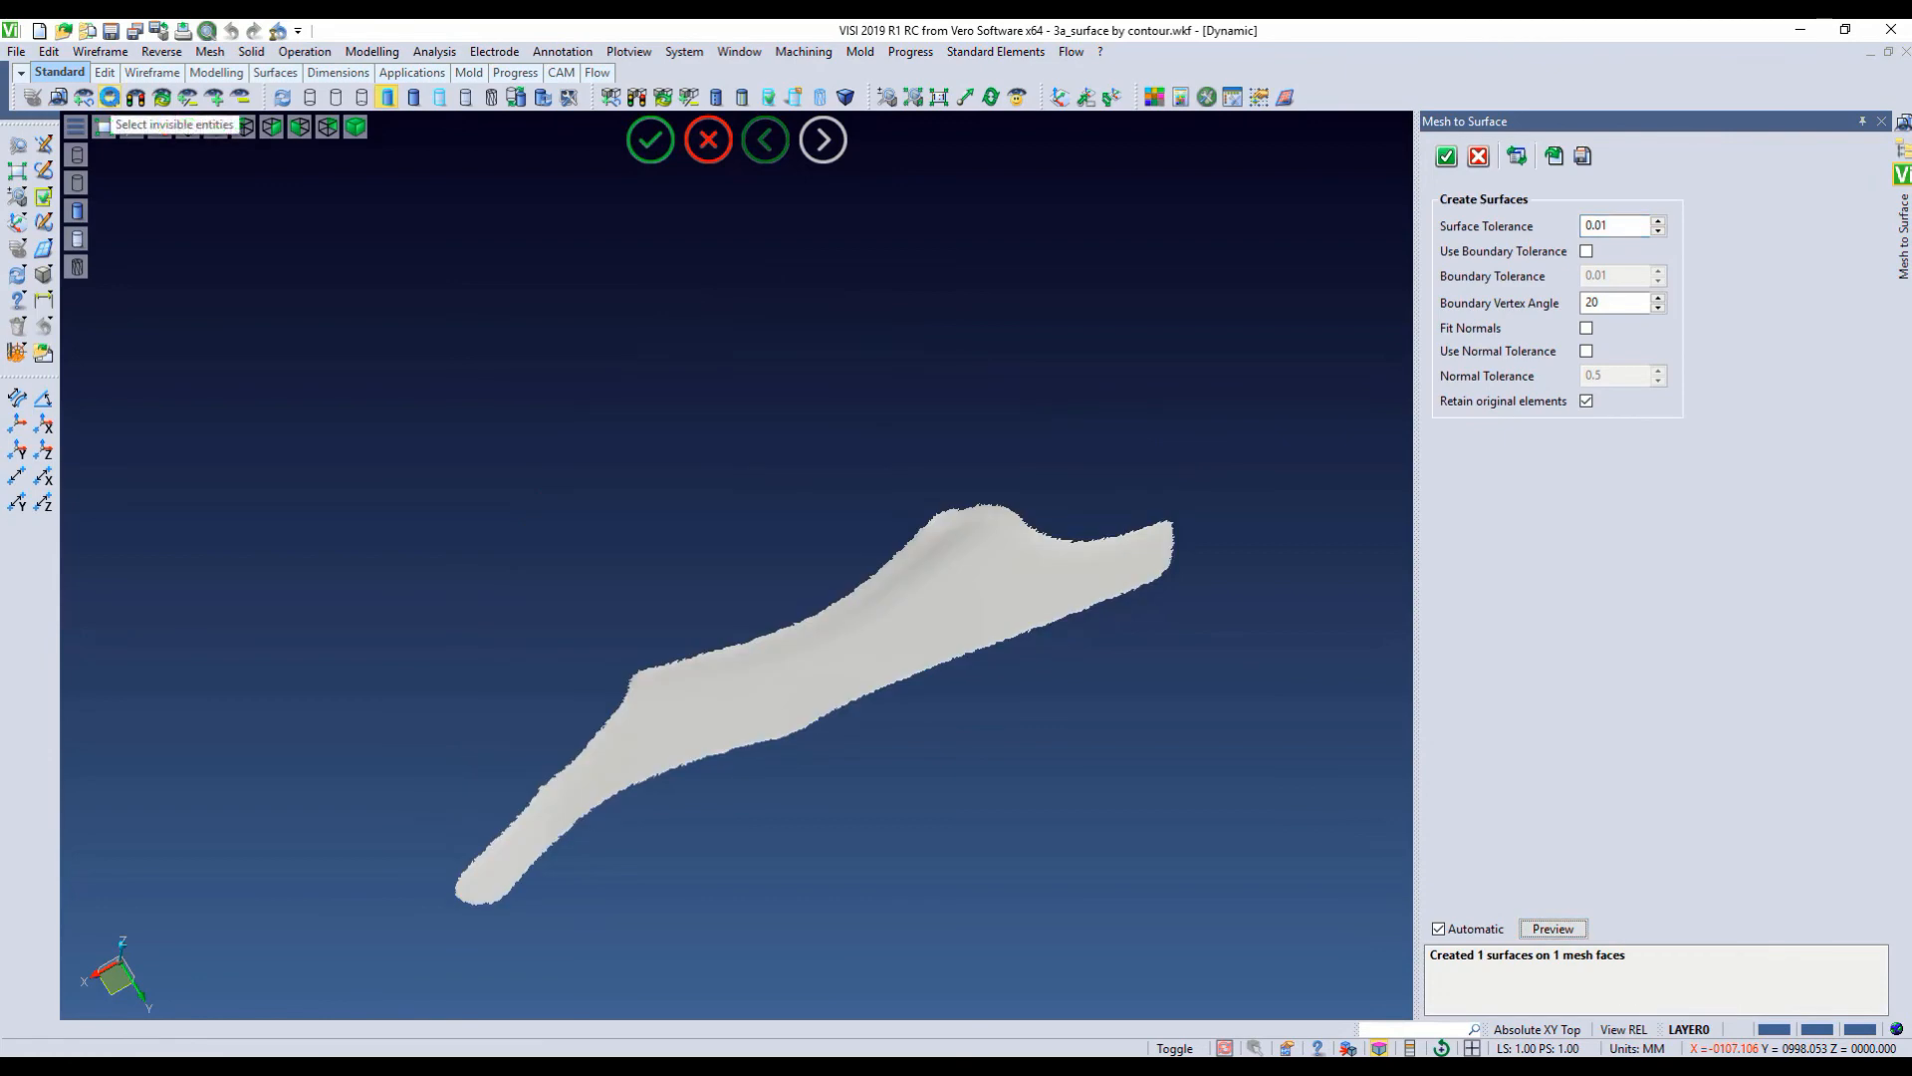